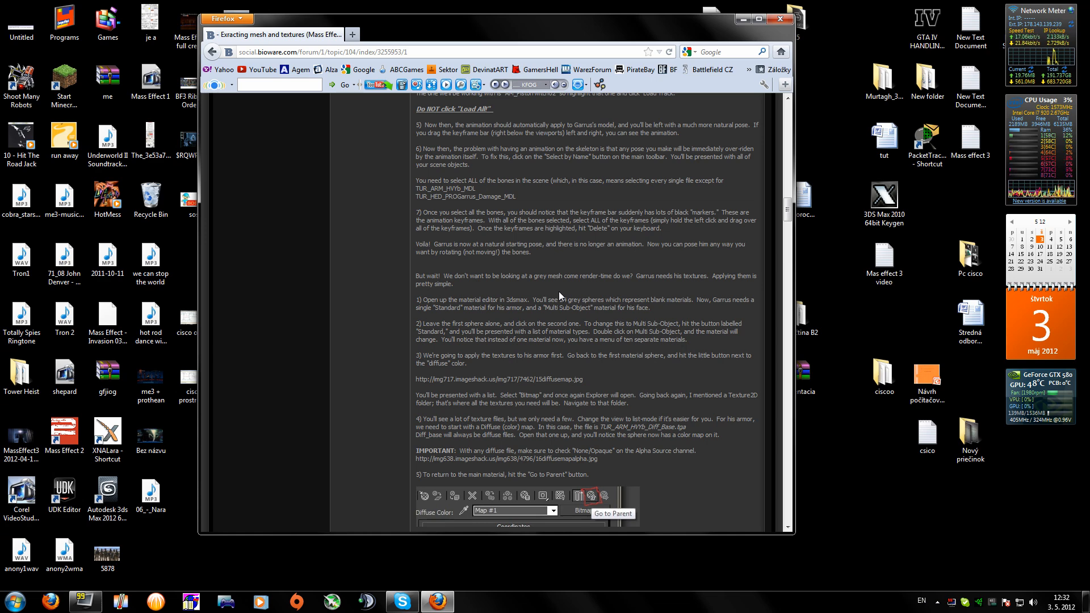
- Review the forum tutorial's import instructions, then minimize the browser and locate the 3ds Max shortcut and umodel archive on the desktop
scroll(672, 260, "up", 10)
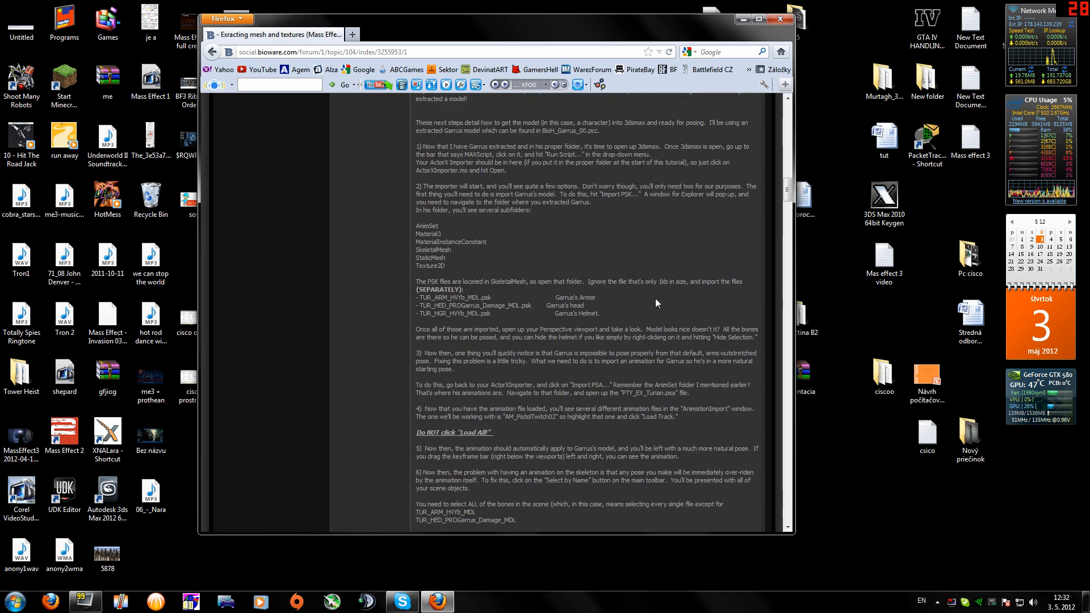
left_click(742, 19)
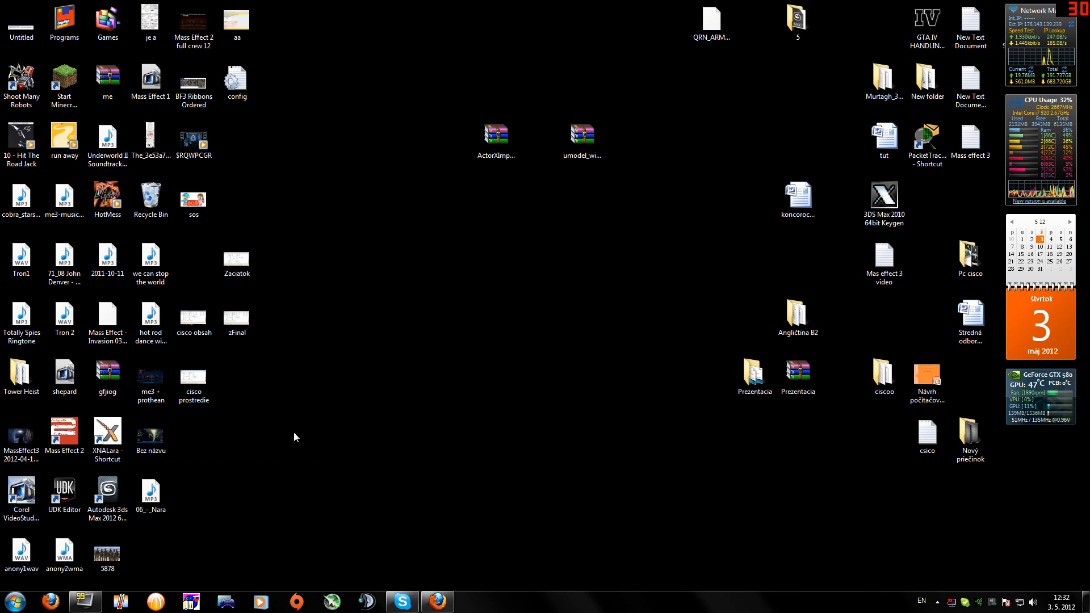
left_click(108, 493)
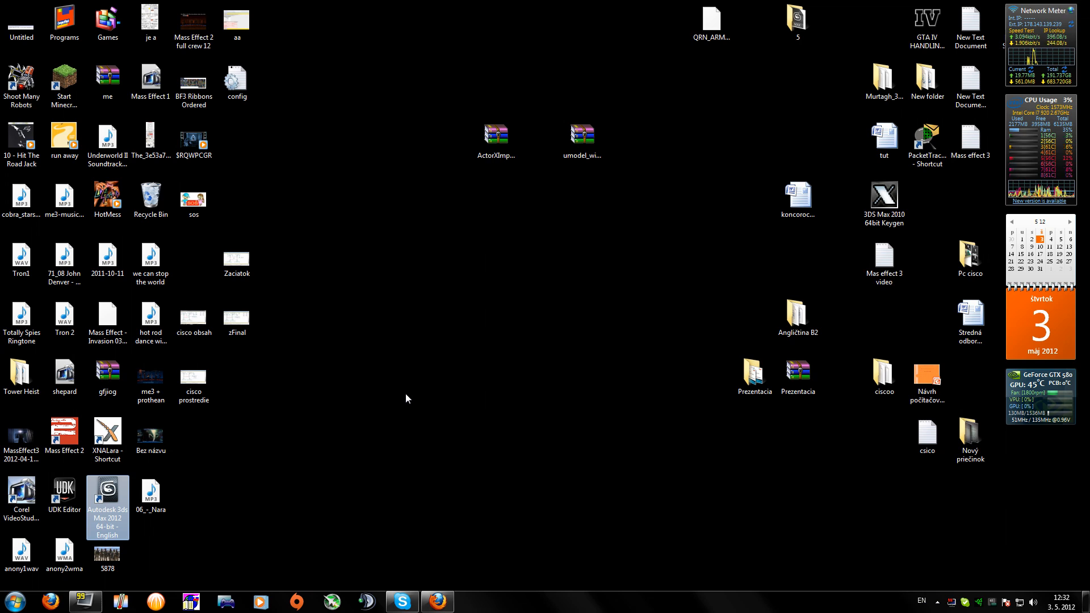
left_click(574, 137)
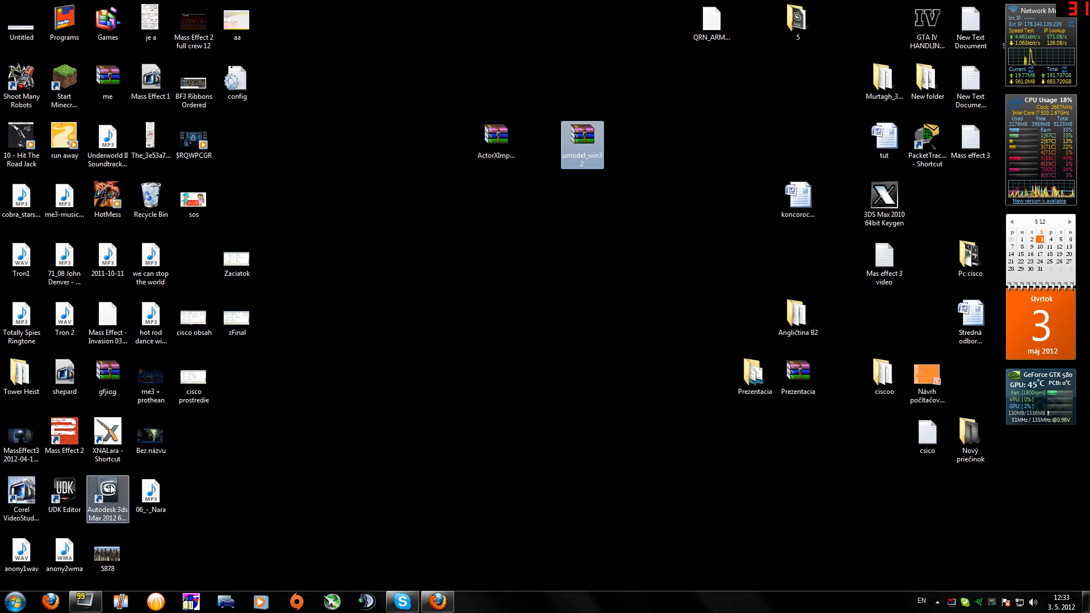
- Open the file location of the Autodesk 3ds Max 2012 shortcut and go into its Scripts folder
left_click(116, 493)
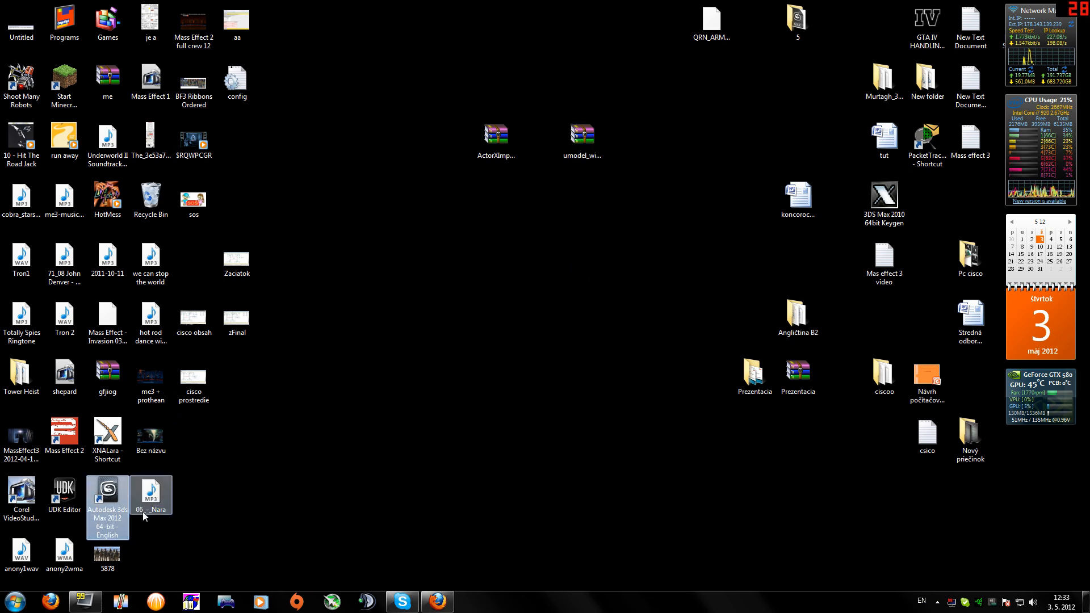
right_click(118, 497)
left_click(166, 275)
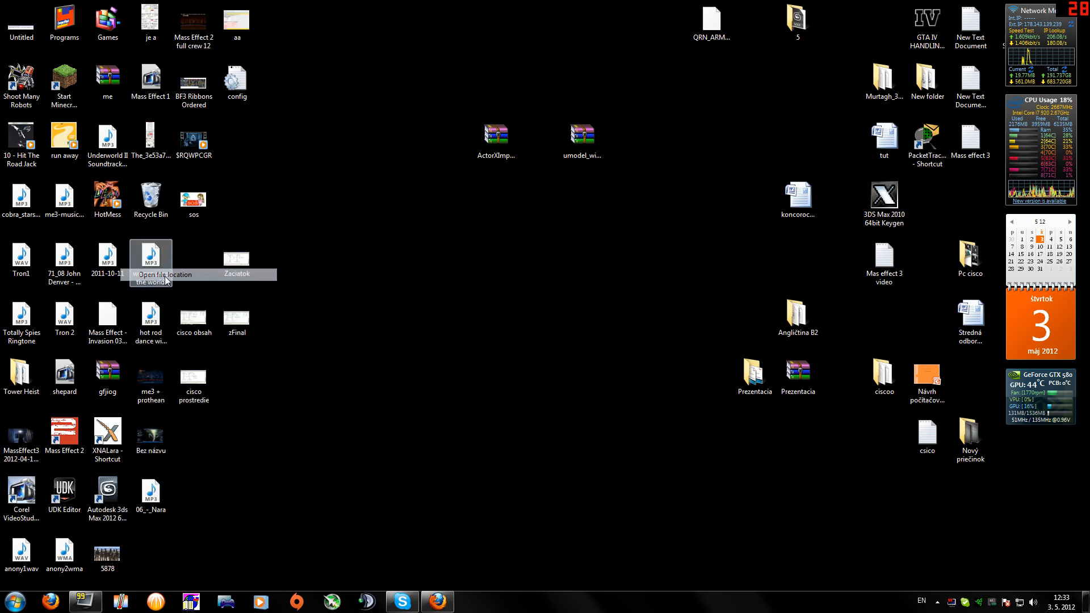
left_click_drag(740, 84, 316, 88)
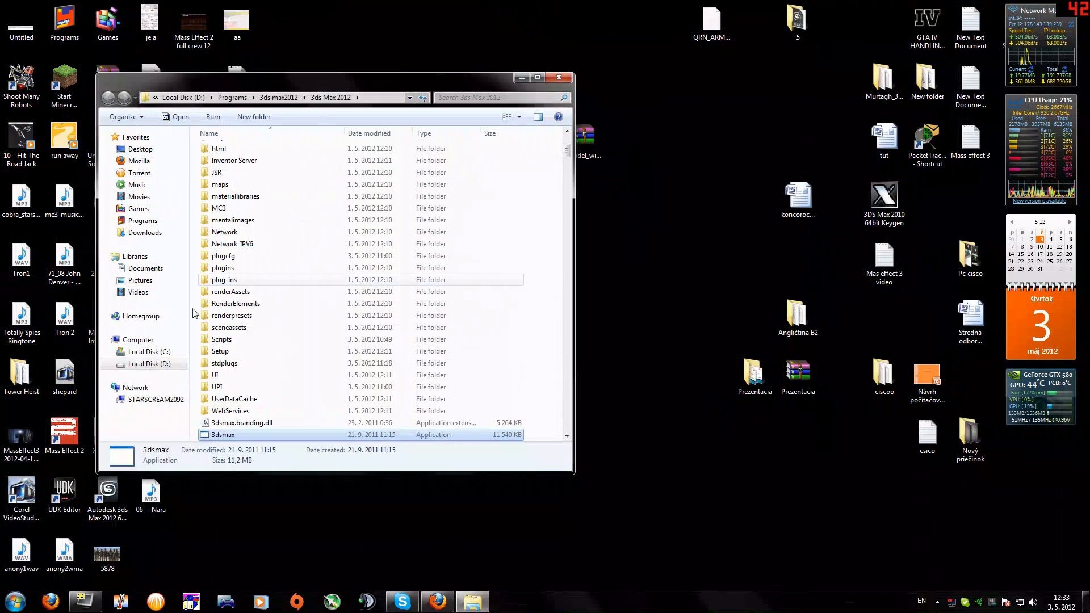
double_click(223, 341)
left_click_drag(396, 85, 340, 84)
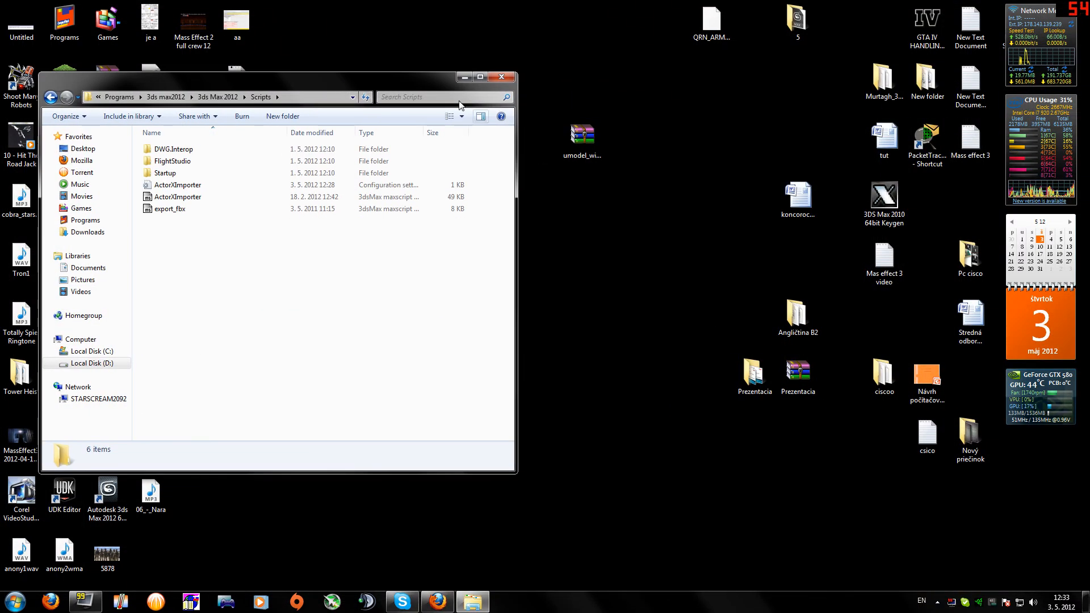
left_click_drag(425, 77, 409, 116)
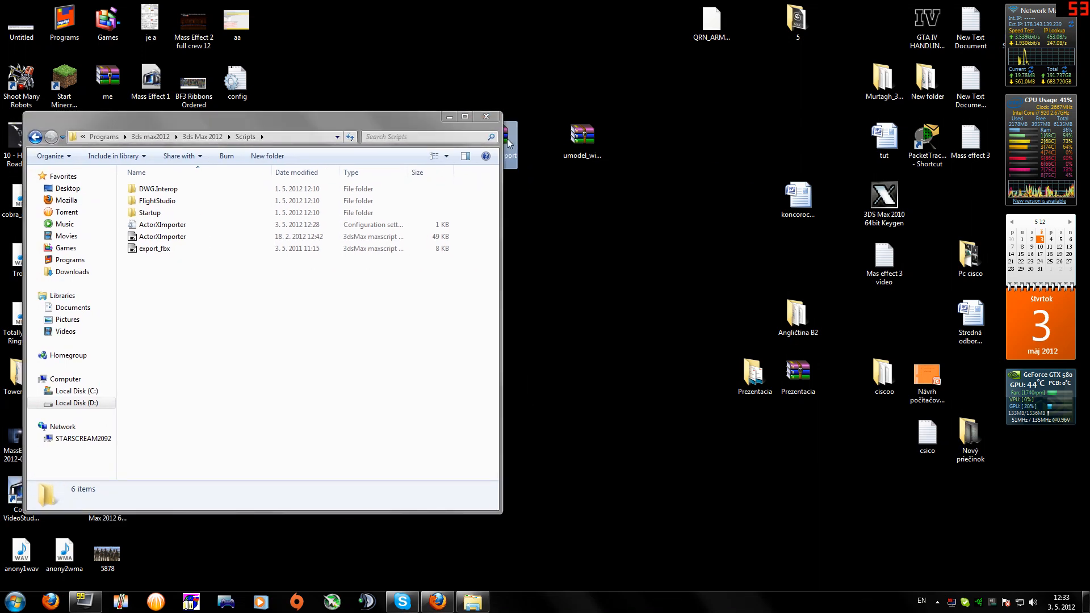
- Examine ActorXImporter.ms and export_fbx.ms in the ActorXImporter archive, then close the archive and the Scripts folder
left_click_drag(511, 143, 552, 143)
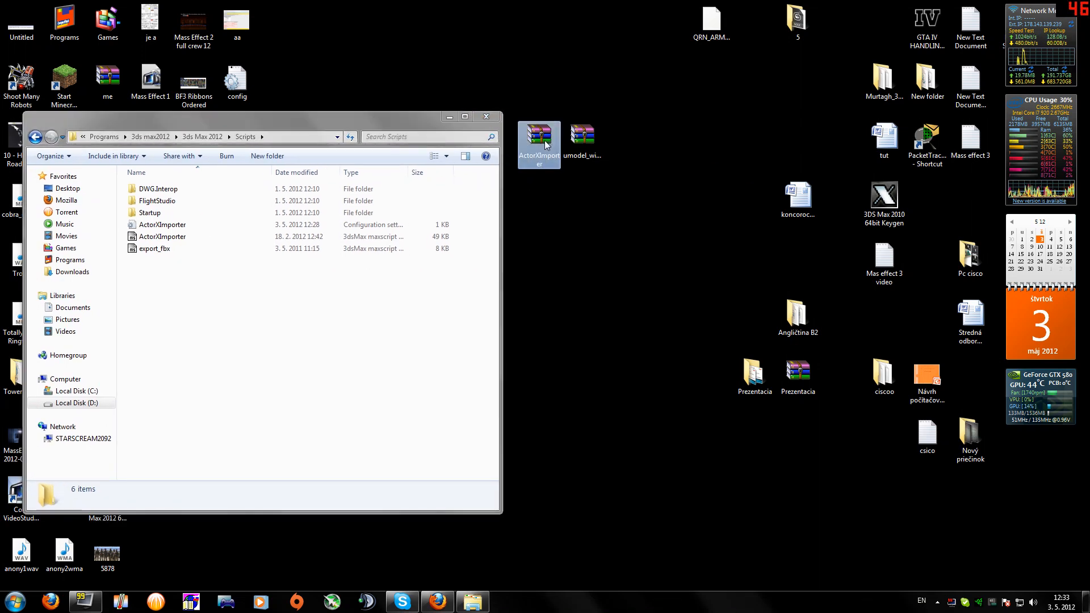
double_click(539, 137)
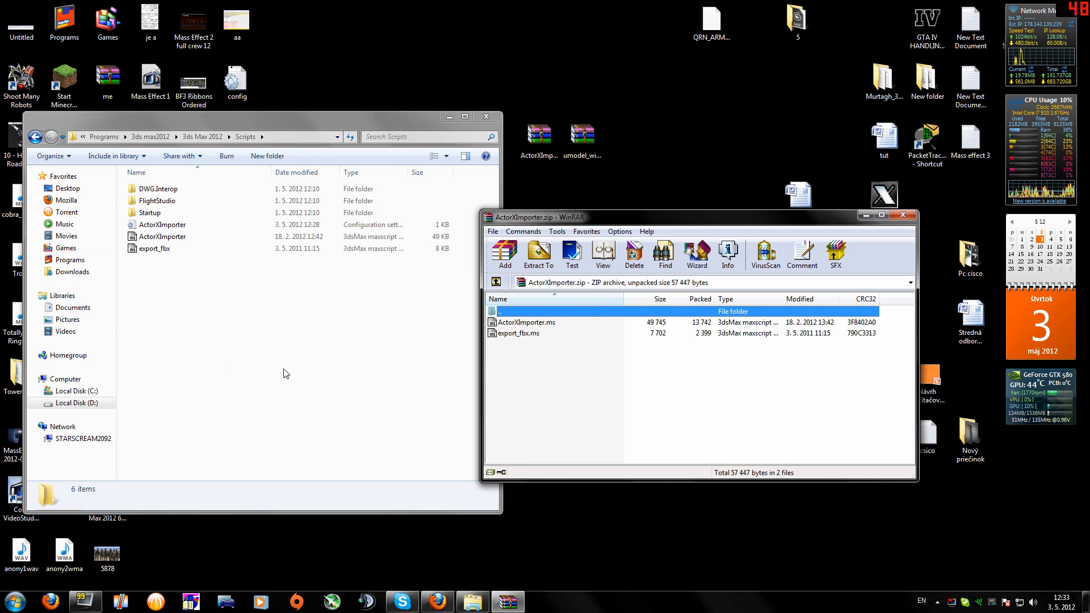
left_click_drag(538, 345, 518, 324)
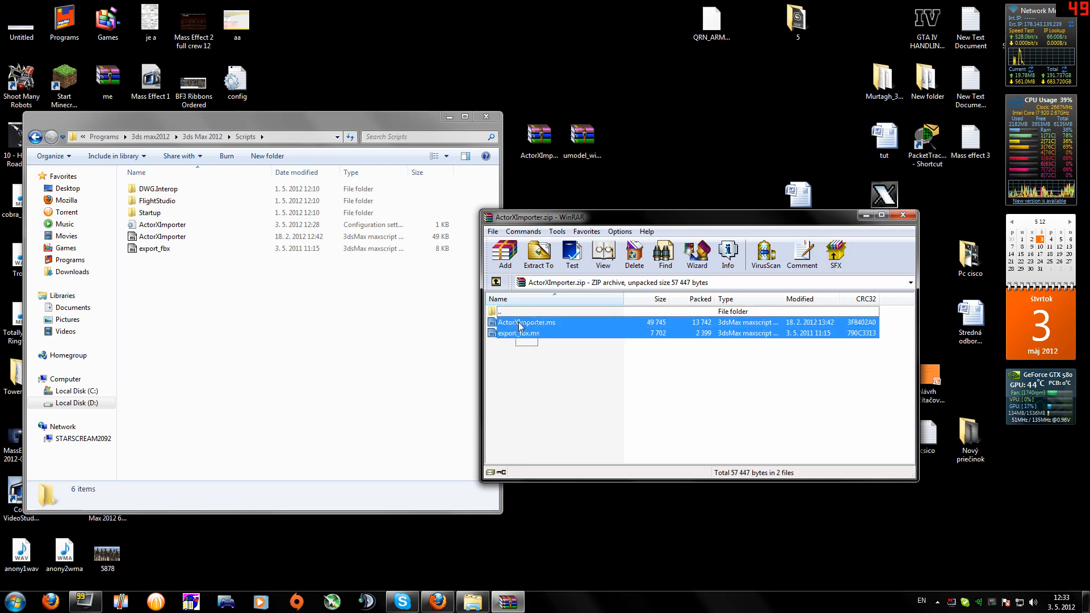
left_click(557, 357)
left_click(902, 215)
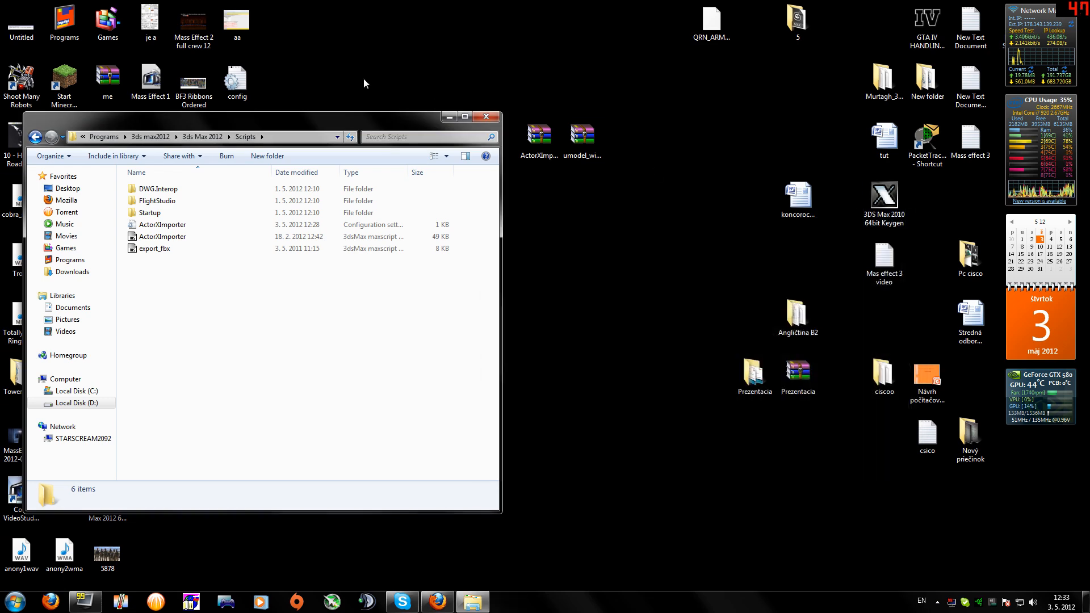
left_click(492, 116)
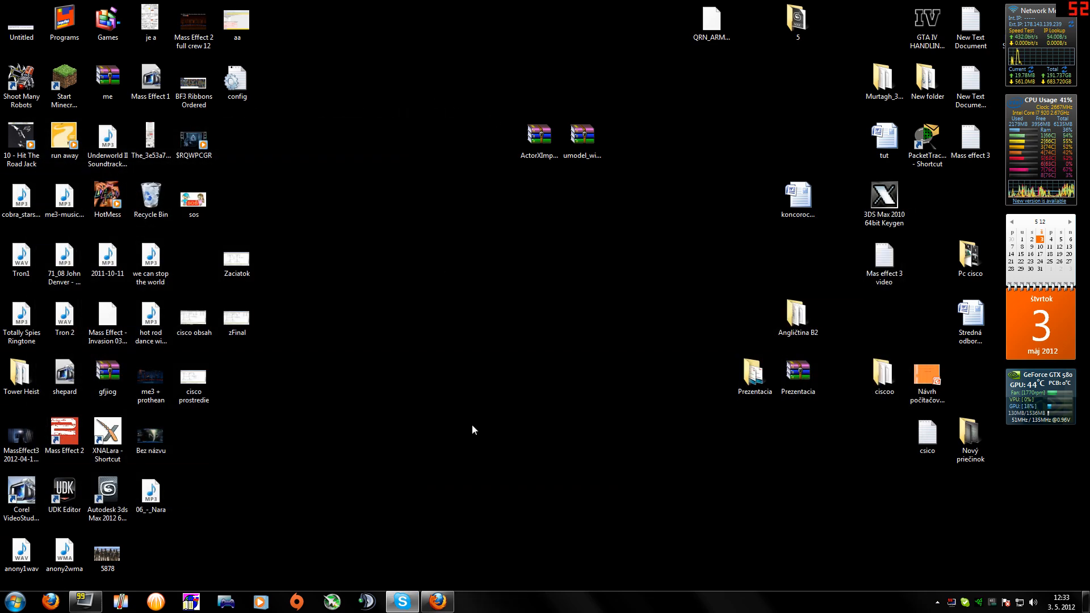
- Browse from Computer to the ME3 folder in Programs\Me project on Local Disk (D:)
left_click(16, 603)
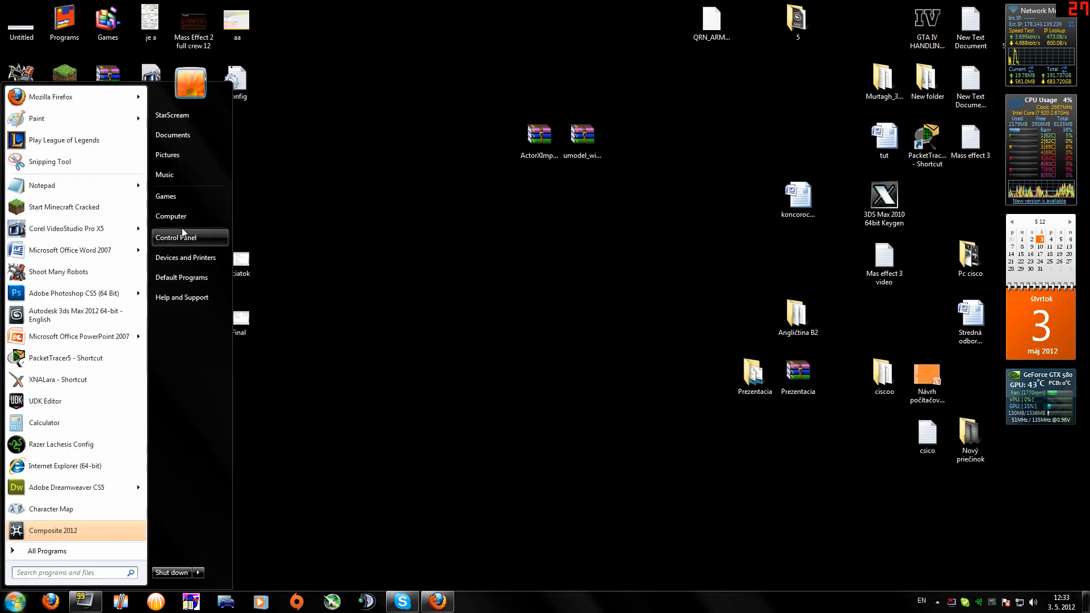
left_click(202, 214)
left_click_drag(332, 120, 573, 138)
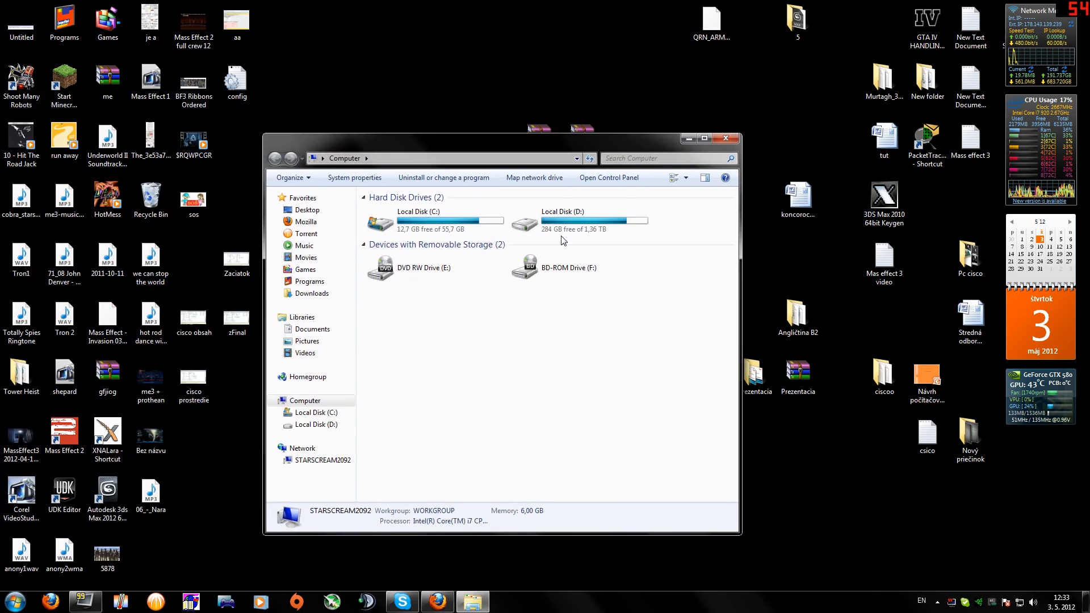
double_click(556, 230)
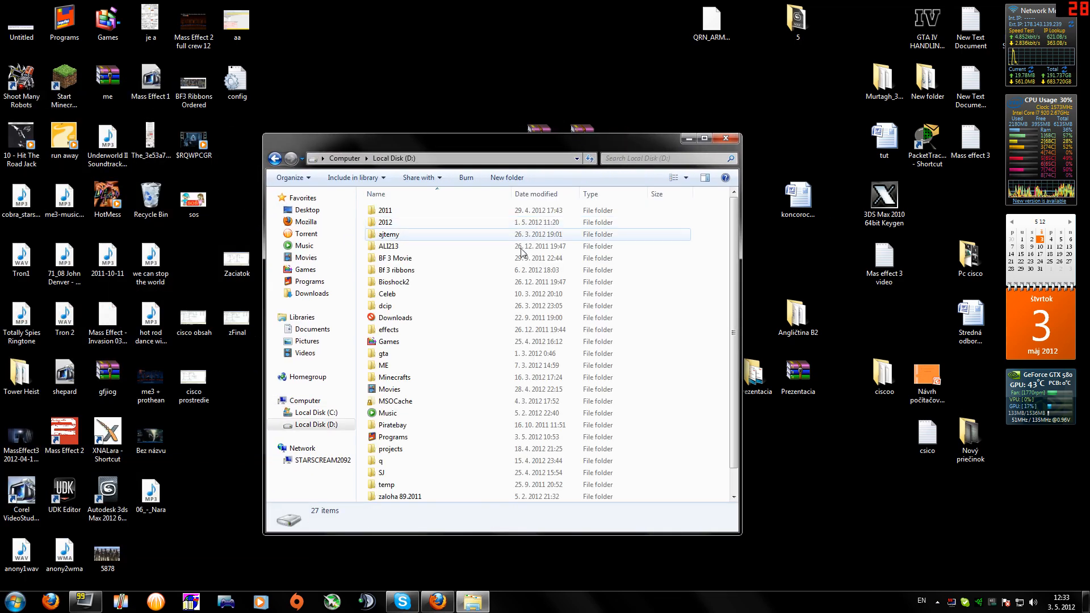
double_click(398, 448)
double_click(423, 403)
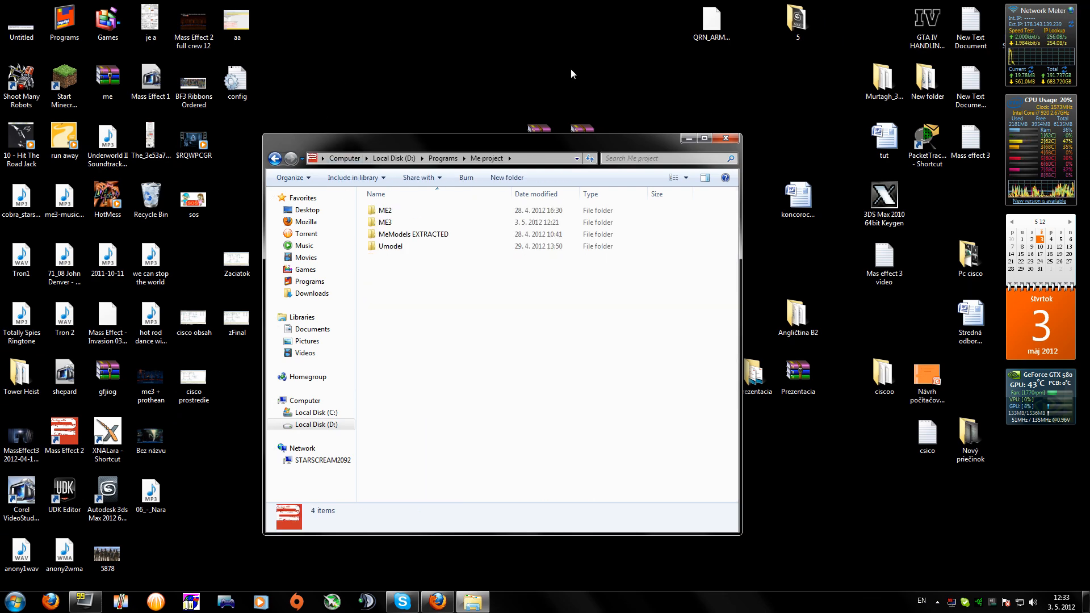
mouse_move(463, 226)
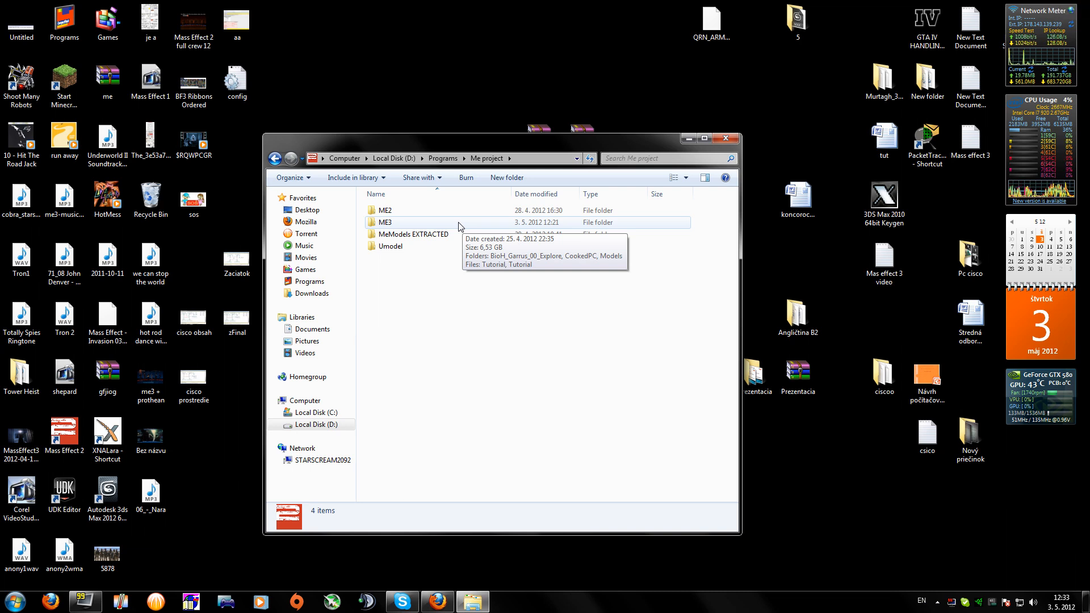
double_click(385, 222)
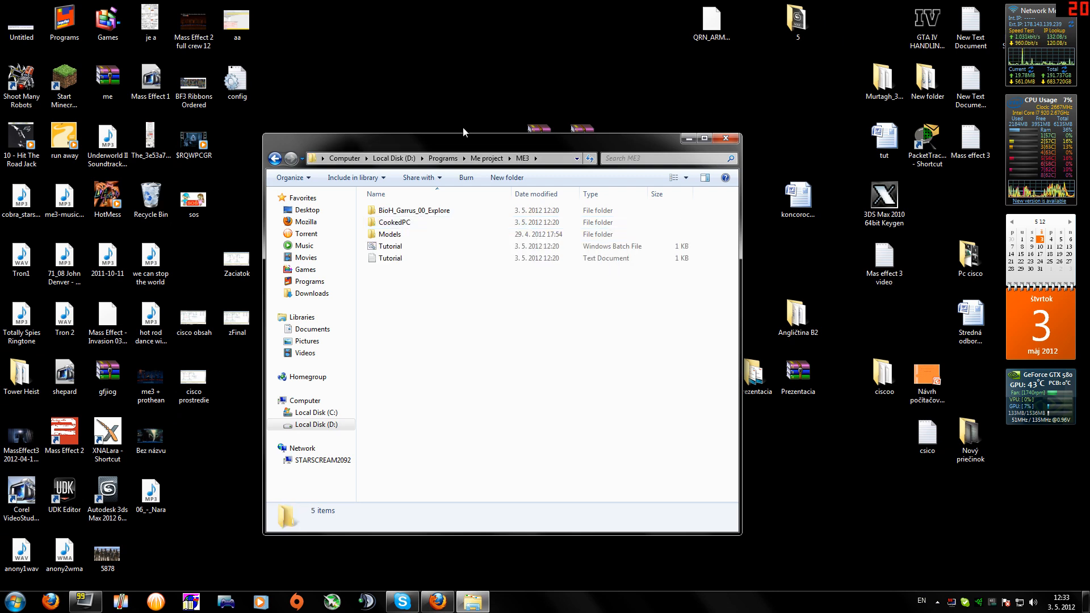
mouse_move(452, 144)
left_mouse_down()
mouse_move(433, 140)
mouse_move(451, 141)
left_mouse_up()
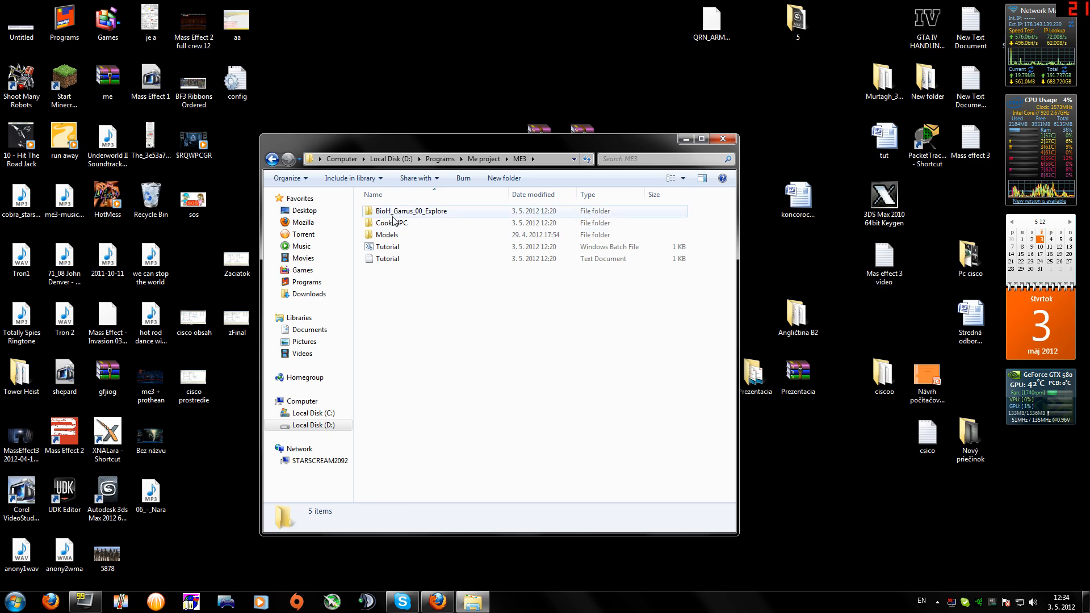
- Look through the game files in the Models folder and return to ME3
double_click(423, 235)
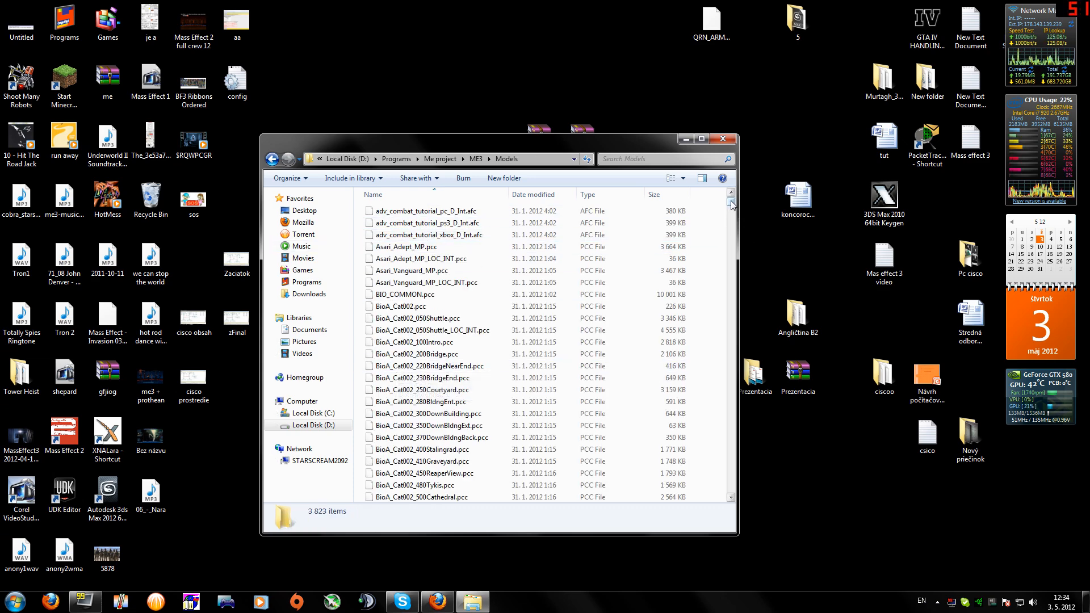
left_click_drag(731, 202, 729, 369)
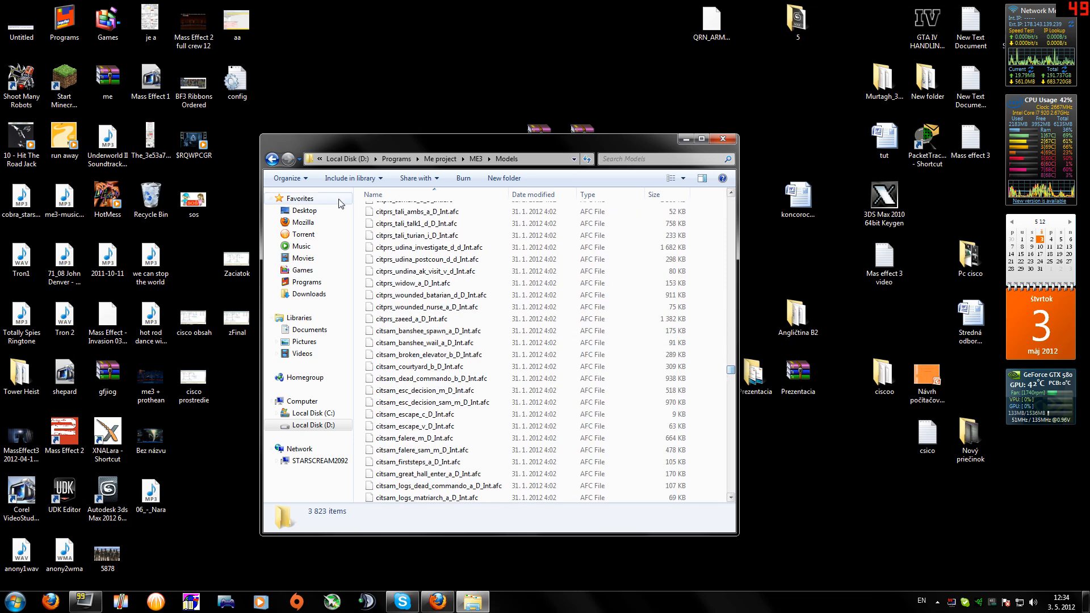
left_click(272, 159)
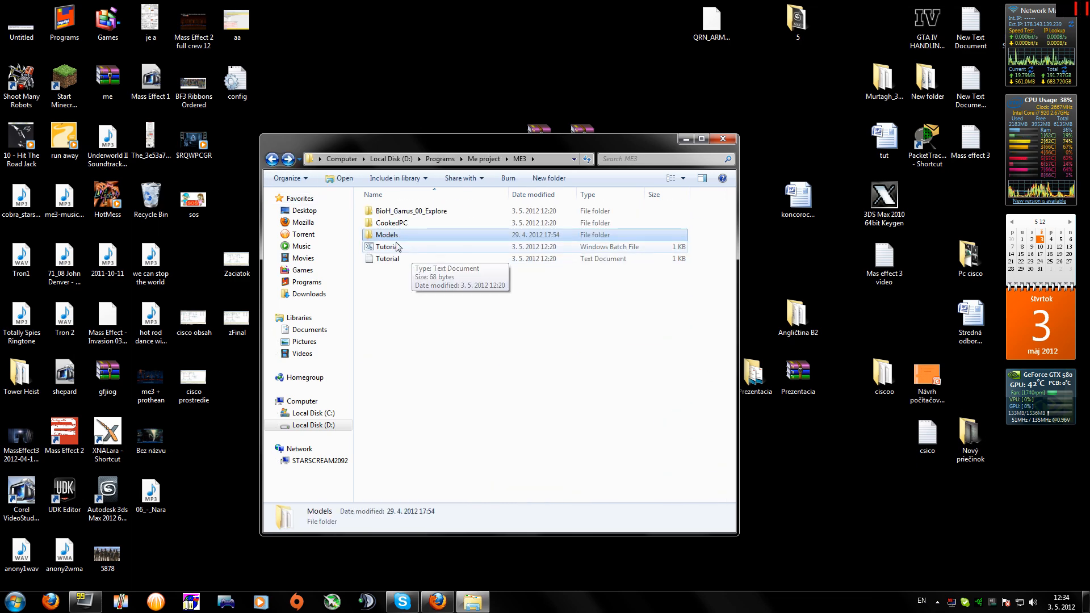
- Open the CookedPC folder inside ME3 to examine its contents
left_click(410, 222)
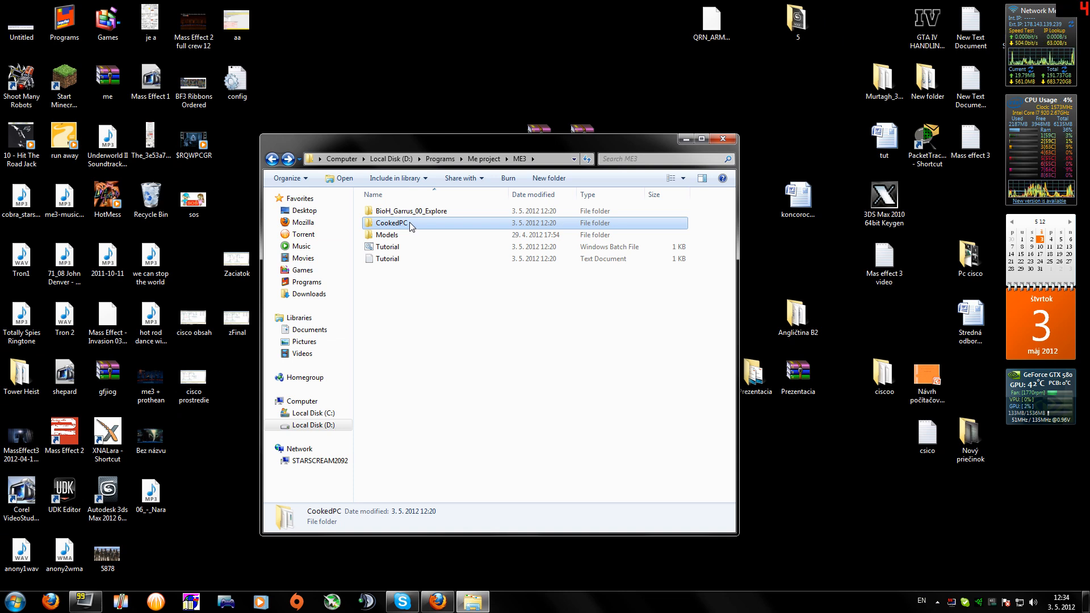
double_click(400, 226)
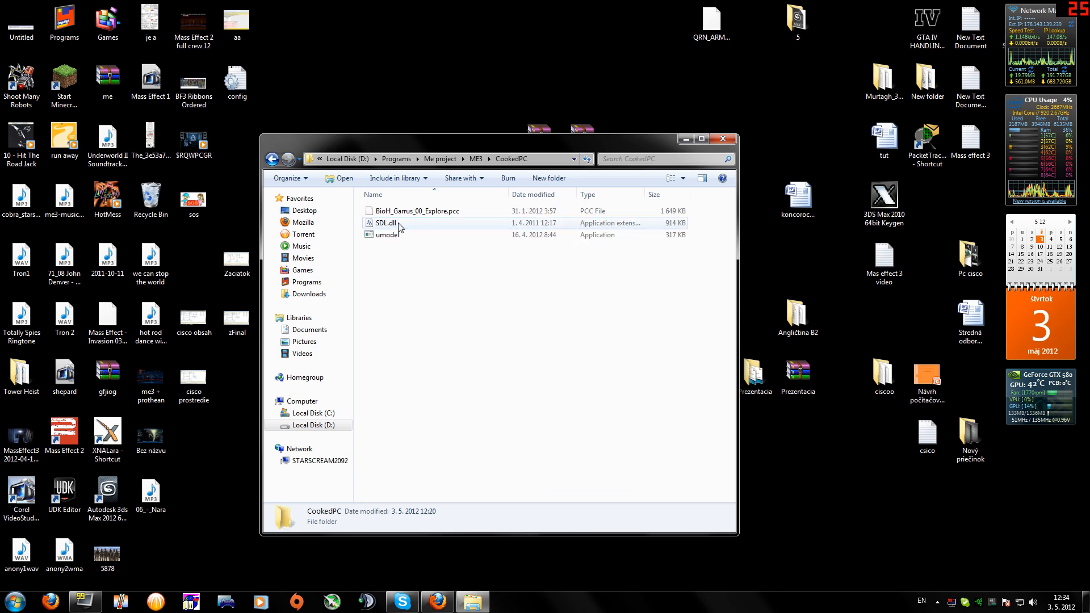
left_click_drag(511, 150, 500, 178)
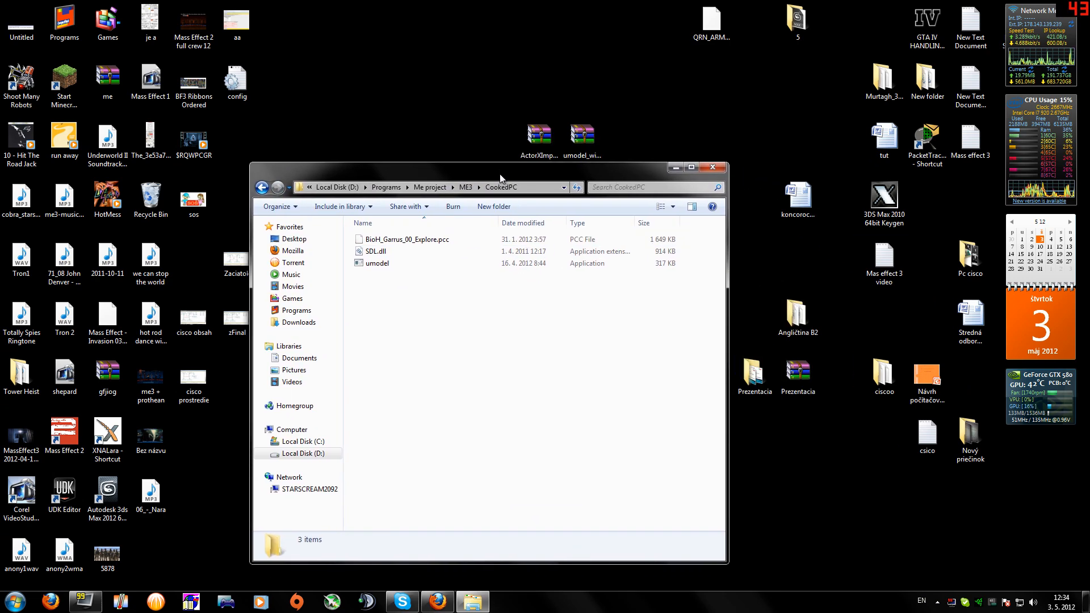
- Open the umodel_win32 archive, select SDL.dll and umodel.exe inside it, and close the archive
double_click(593, 137)
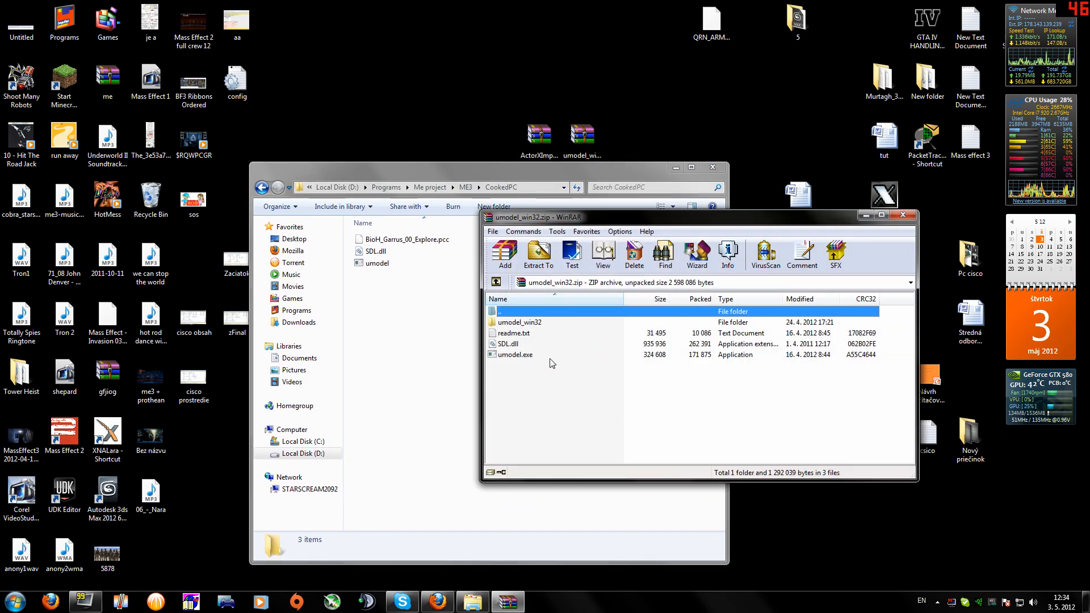
left_click_drag(526, 369, 543, 342)
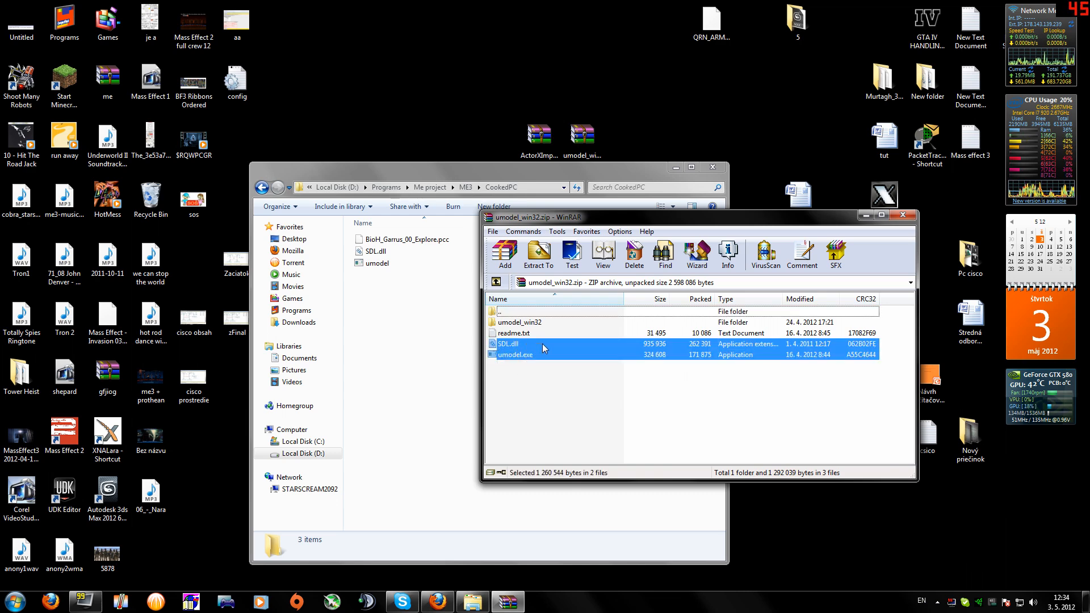
left_click(913, 217)
- Return to the ME3 folder, open the Tutorial text document in Notepad, and select all of its text
left_click(262, 187)
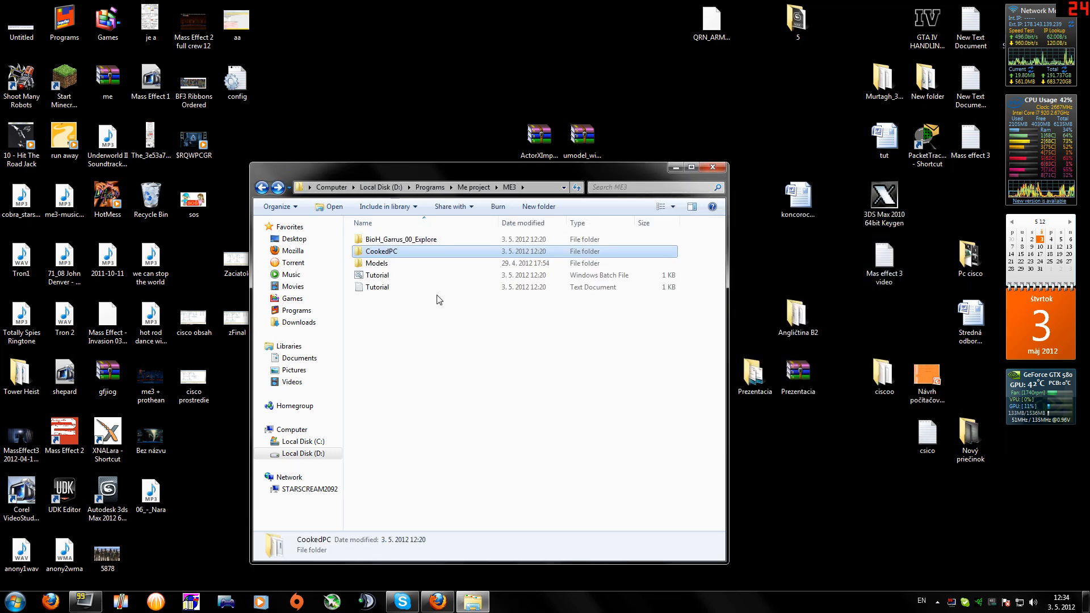
left_click(396, 289)
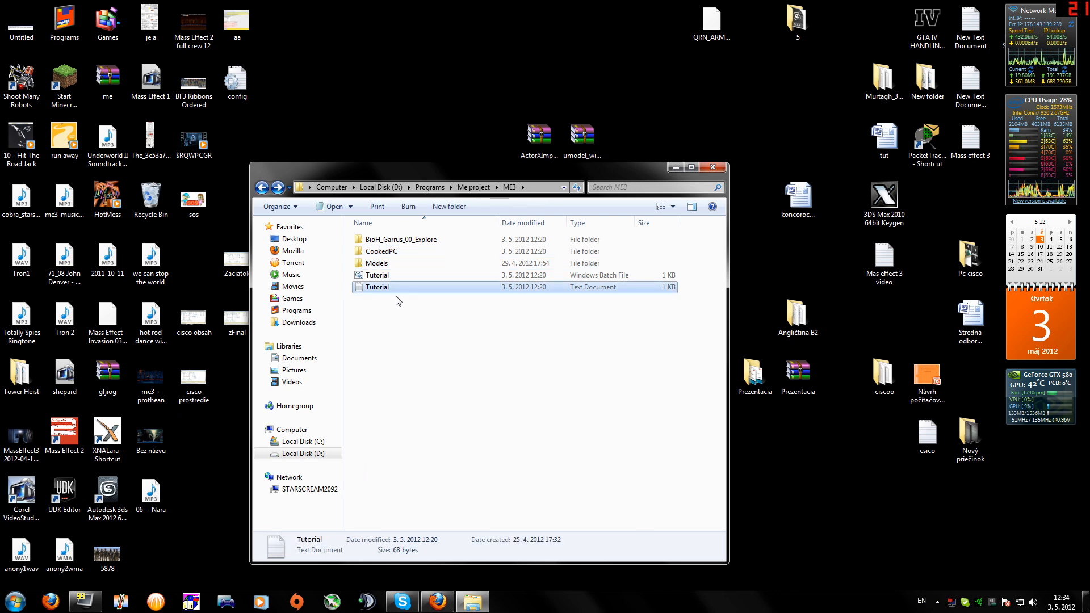
right_click(380, 331)
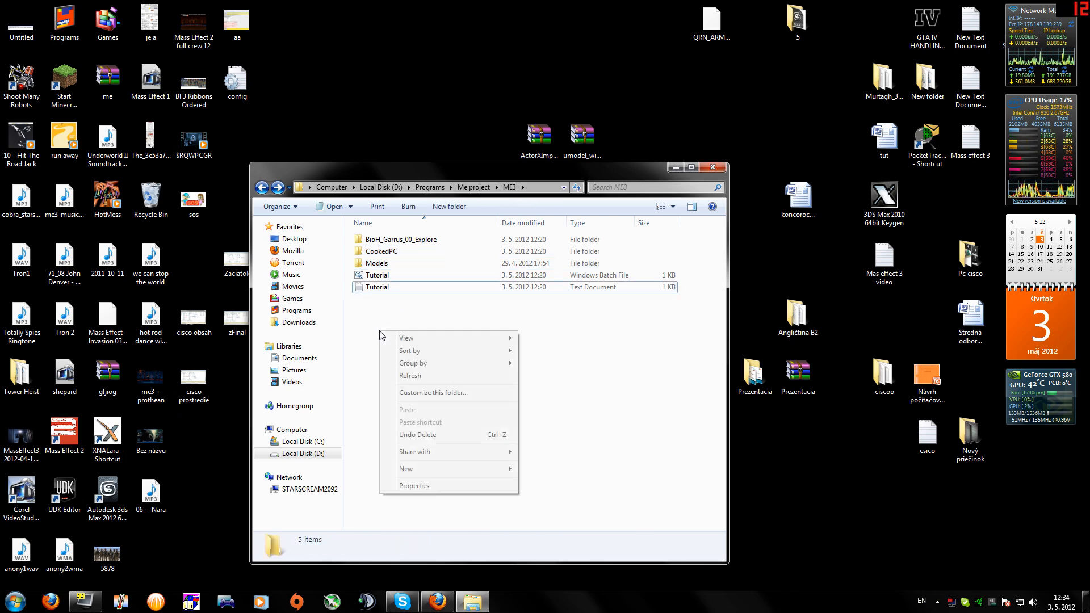
left_click(379, 290)
right_click(381, 290)
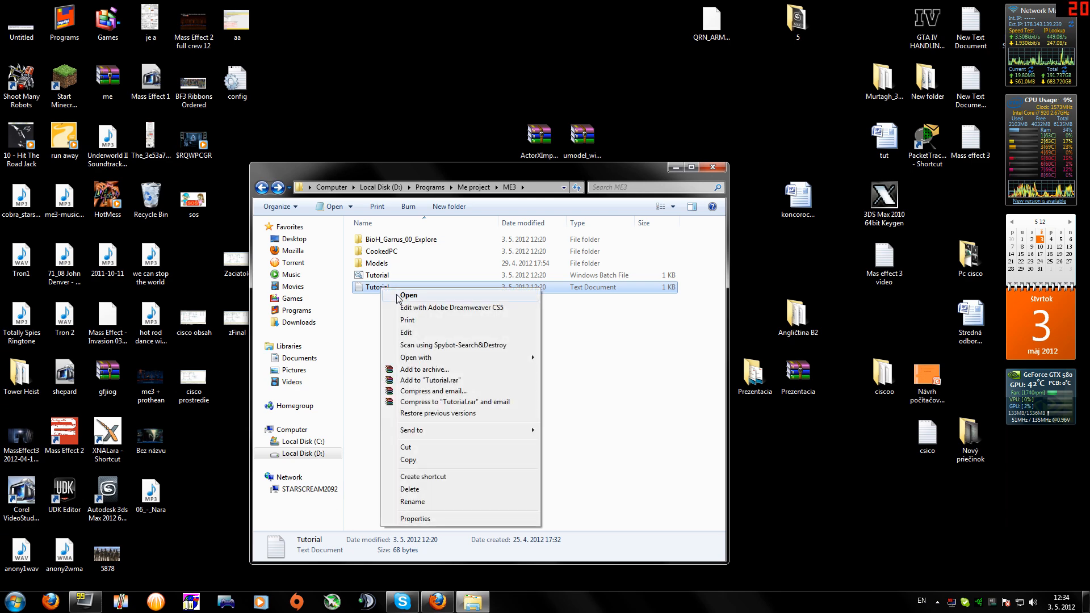
left_click(400, 295)
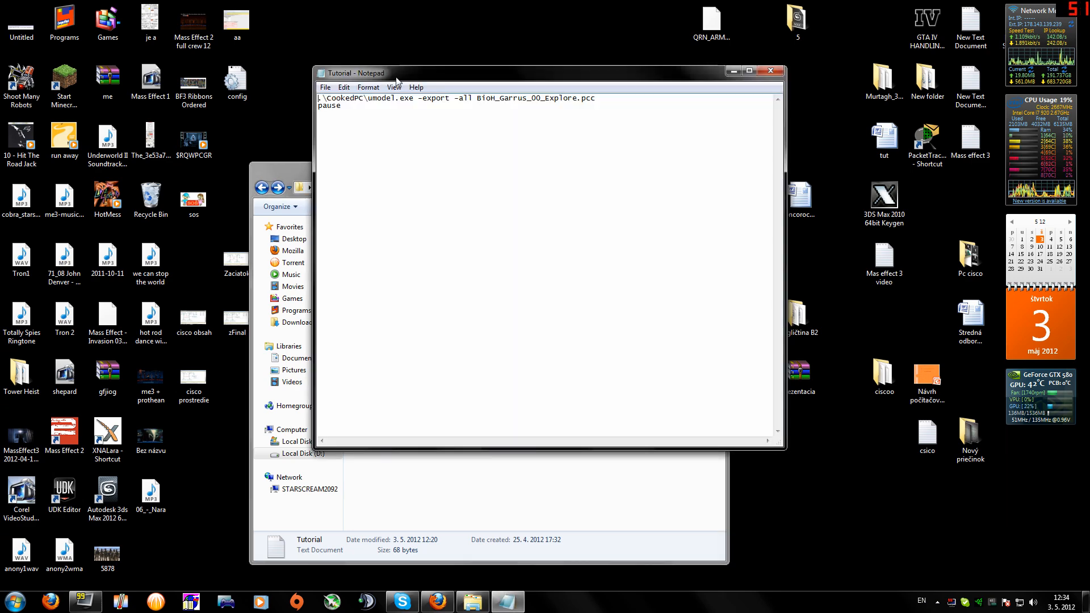
left_click_drag(396, 80, 435, 91)
key("ctrl+a")
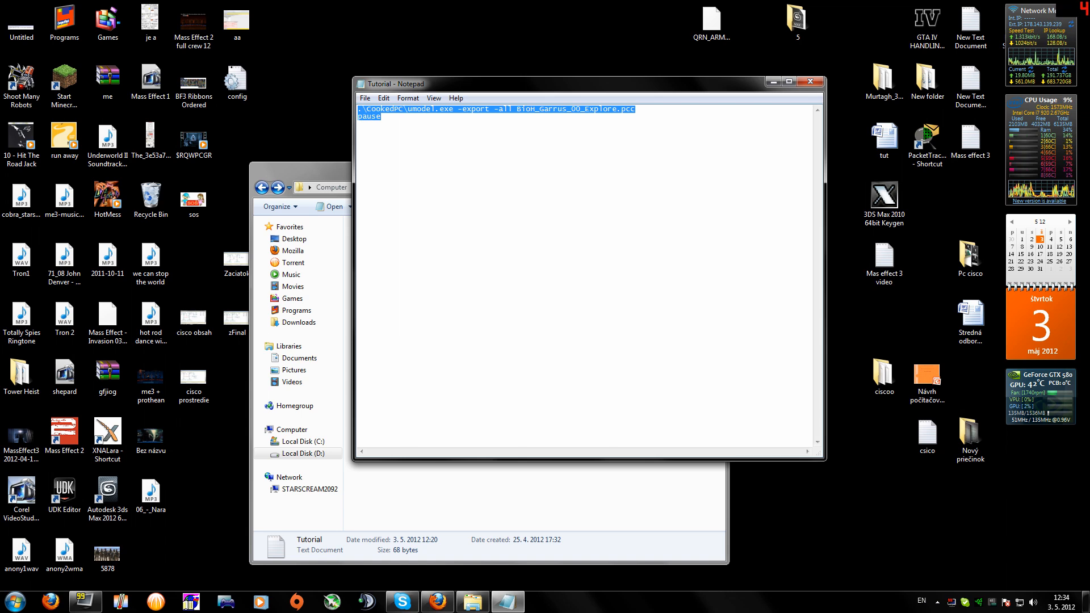
- Prepare to save the Tutorial document as Tutorial.BAT with type All Files, then cancel the save and close the document
left_click(514, 109)
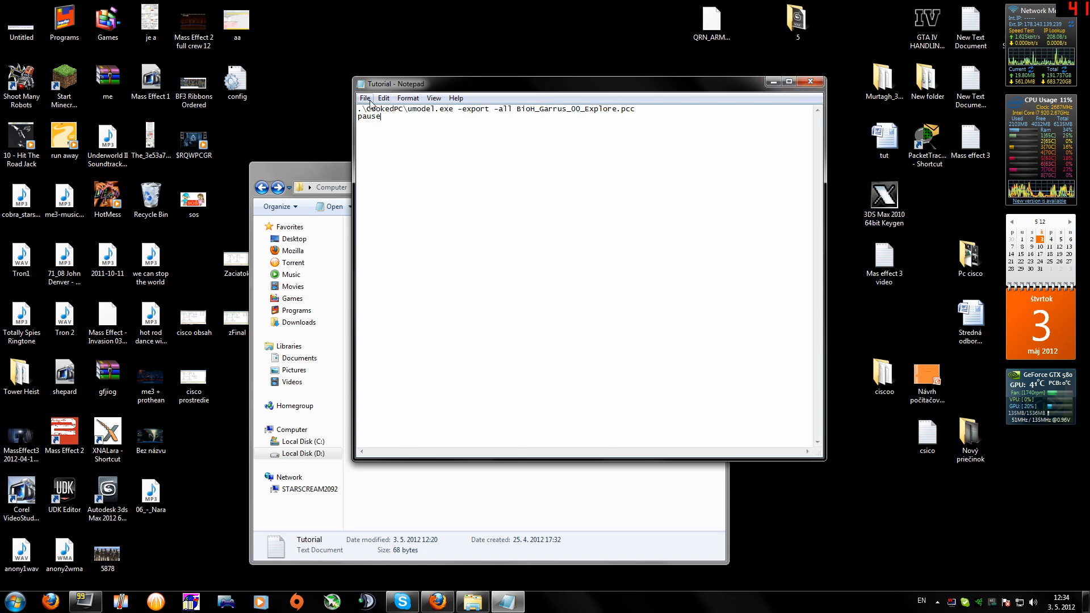
left_click_drag(393, 91, 466, 109)
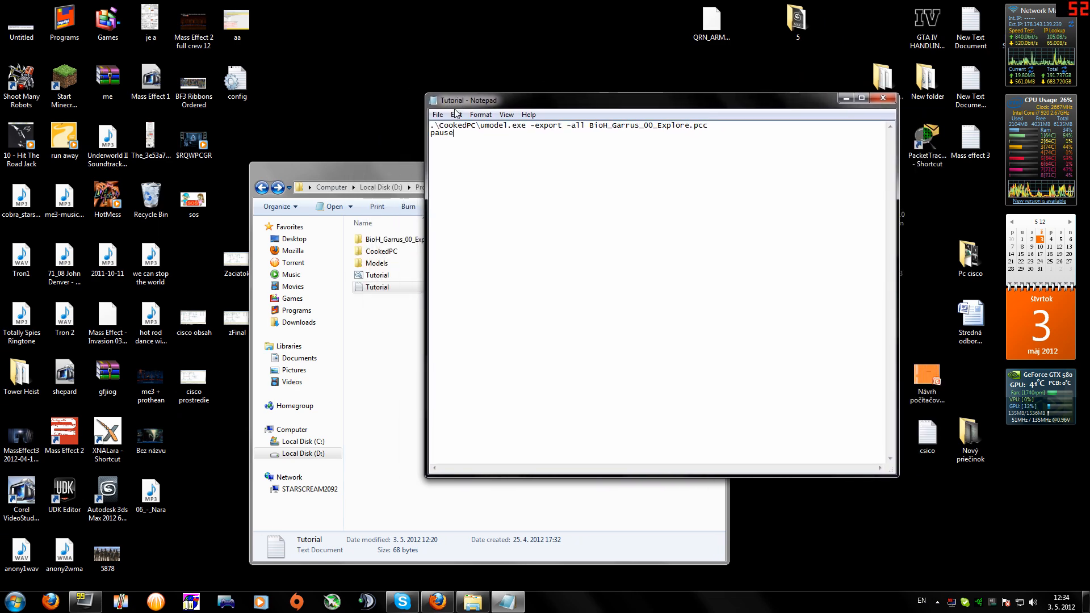
left_click(438, 114)
left_click(469, 165)
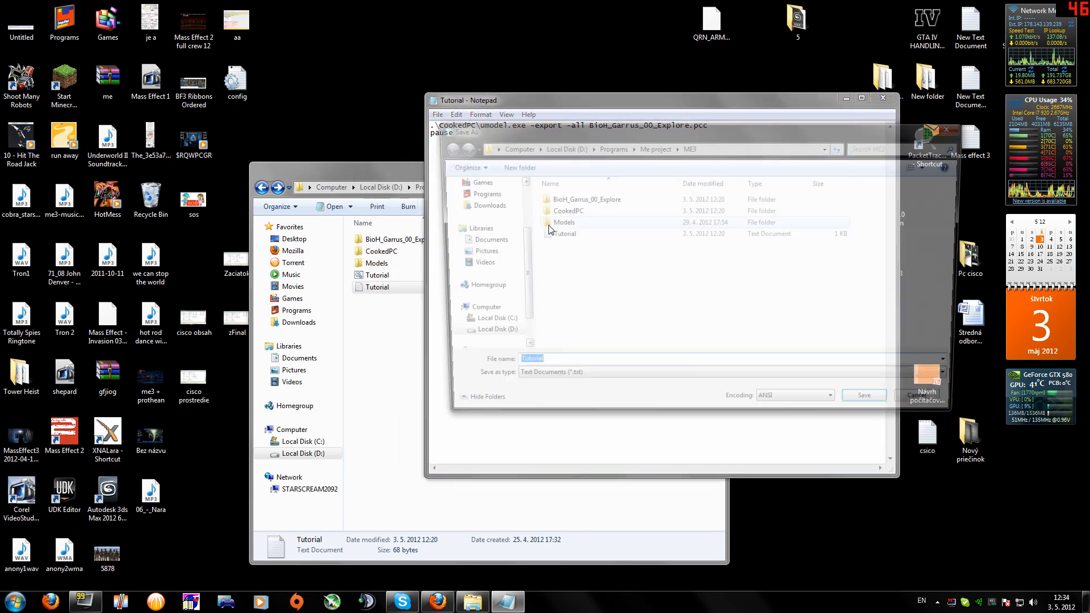
left_click(577, 383)
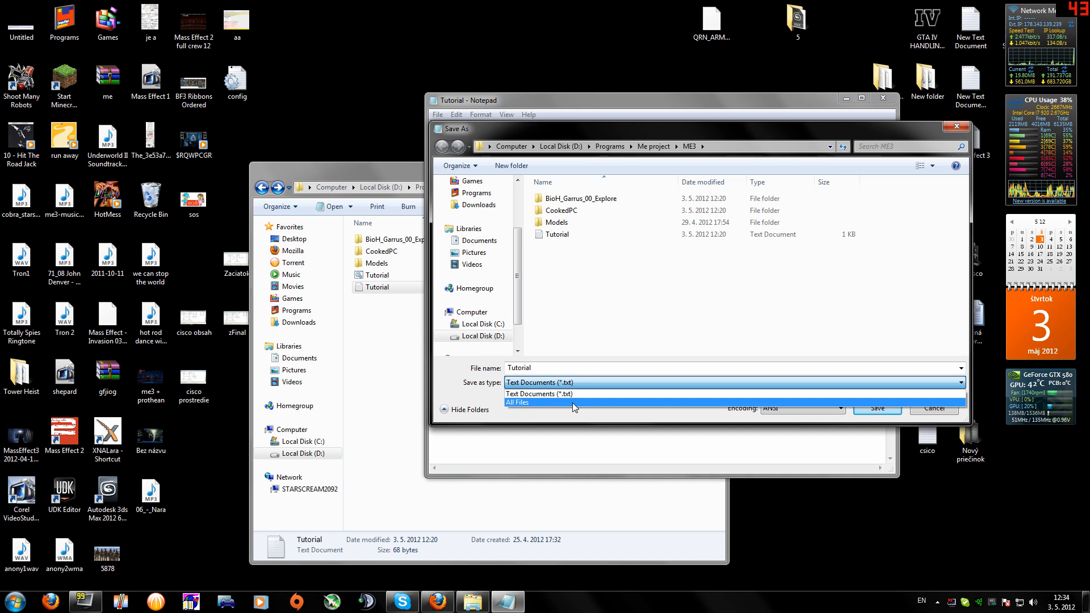
left_click(573, 402)
double_click(519, 368)
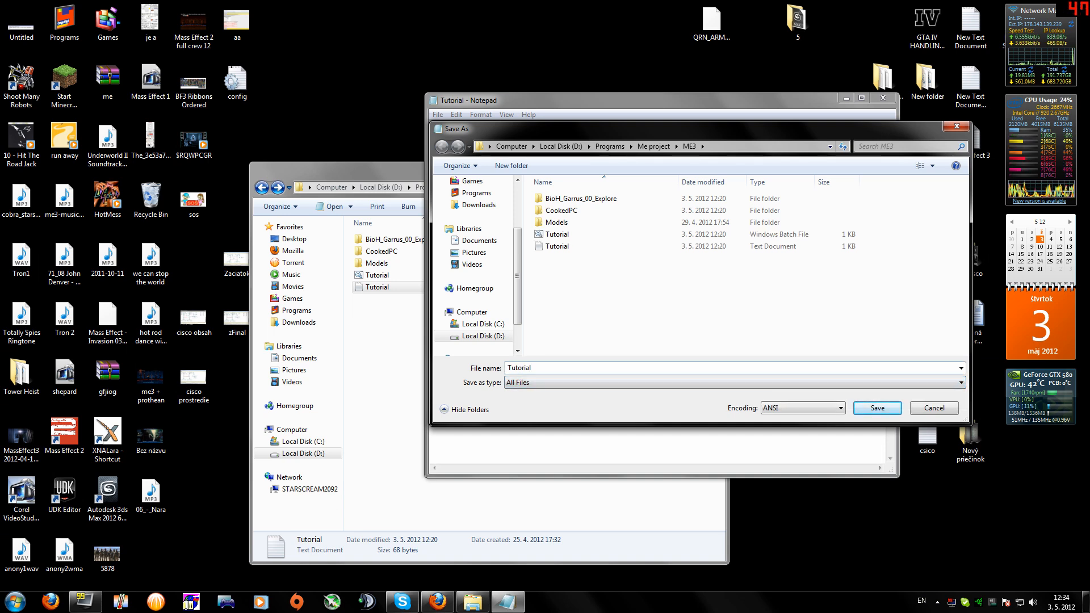
type(".BAT")
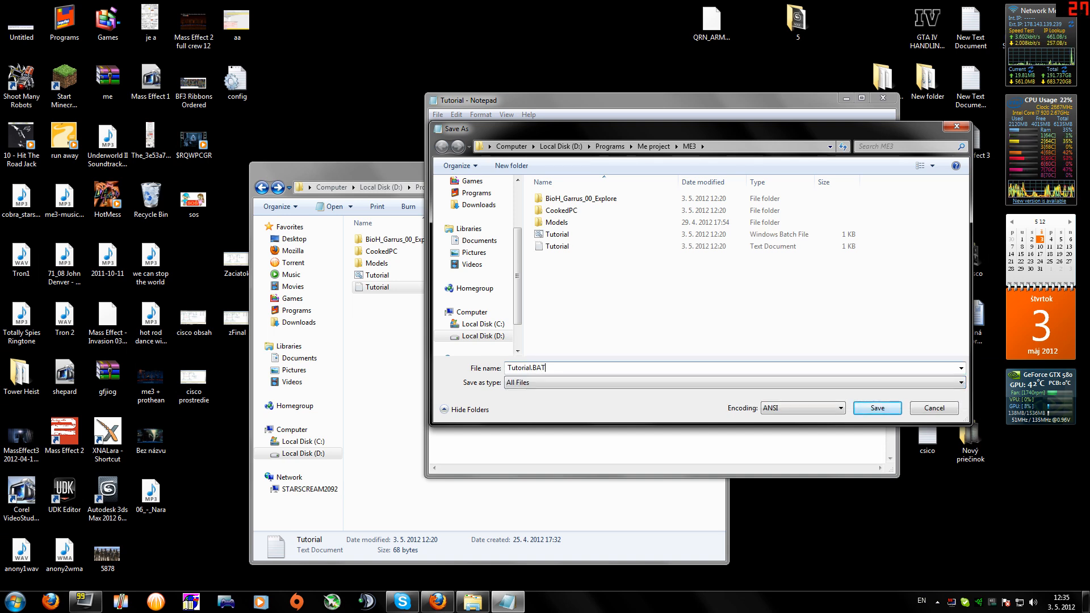
left_click(939, 409)
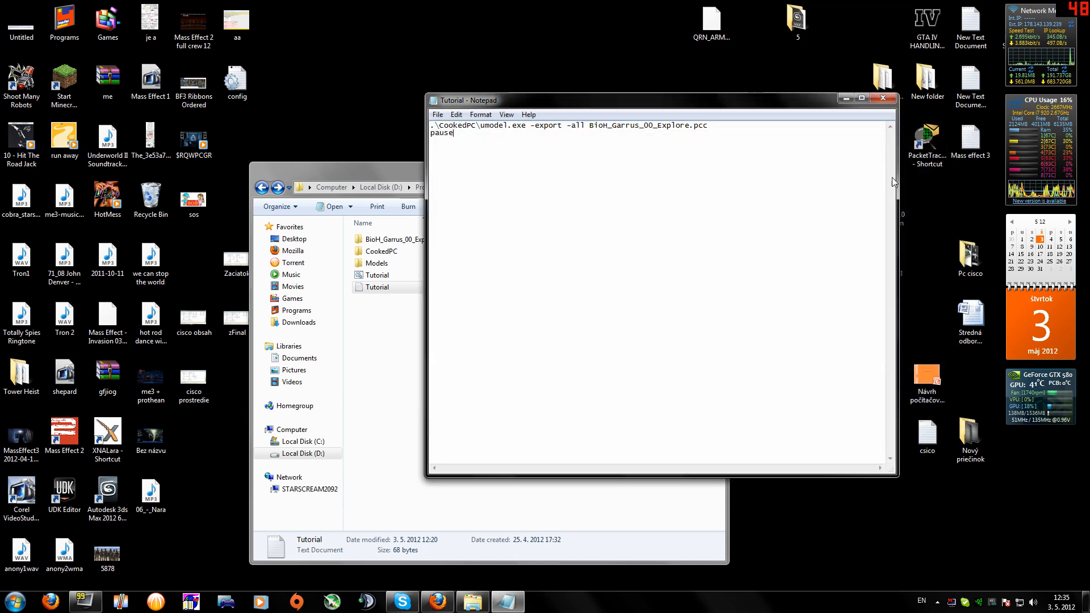
left_click(883, 99)
- Open the Models folder inside ME3 and search it for GARRUS
left_click(381, 276)
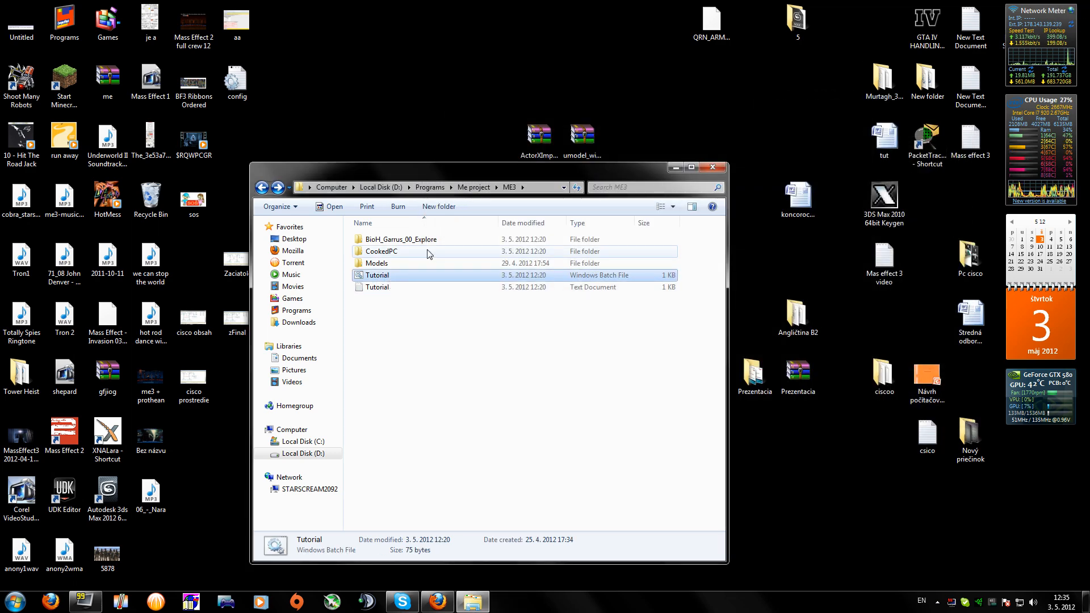
double_click(392, 263)
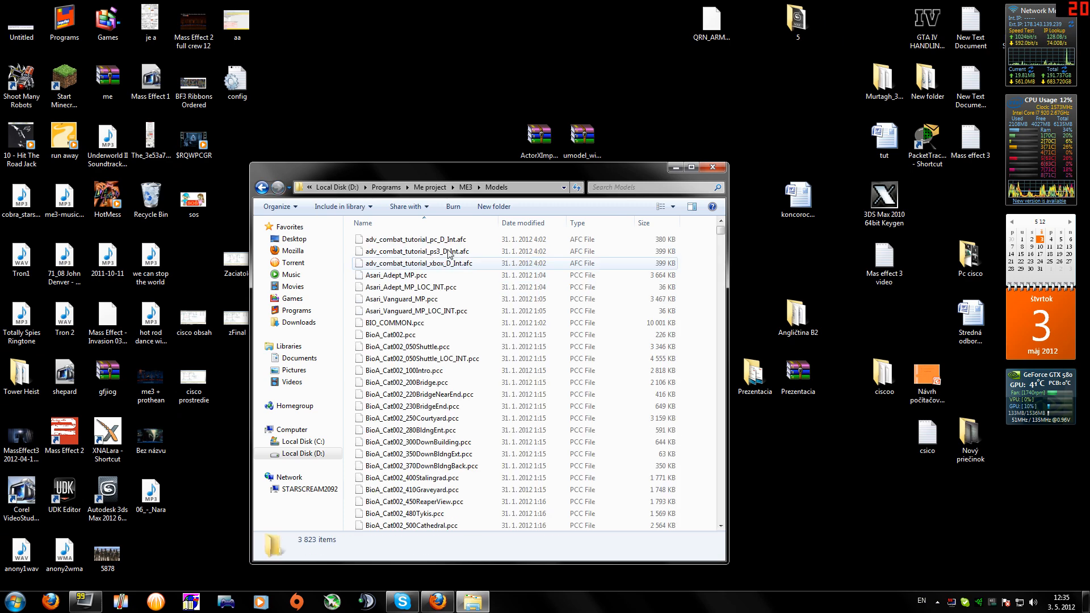
left_click(624, 187)
type("GA")
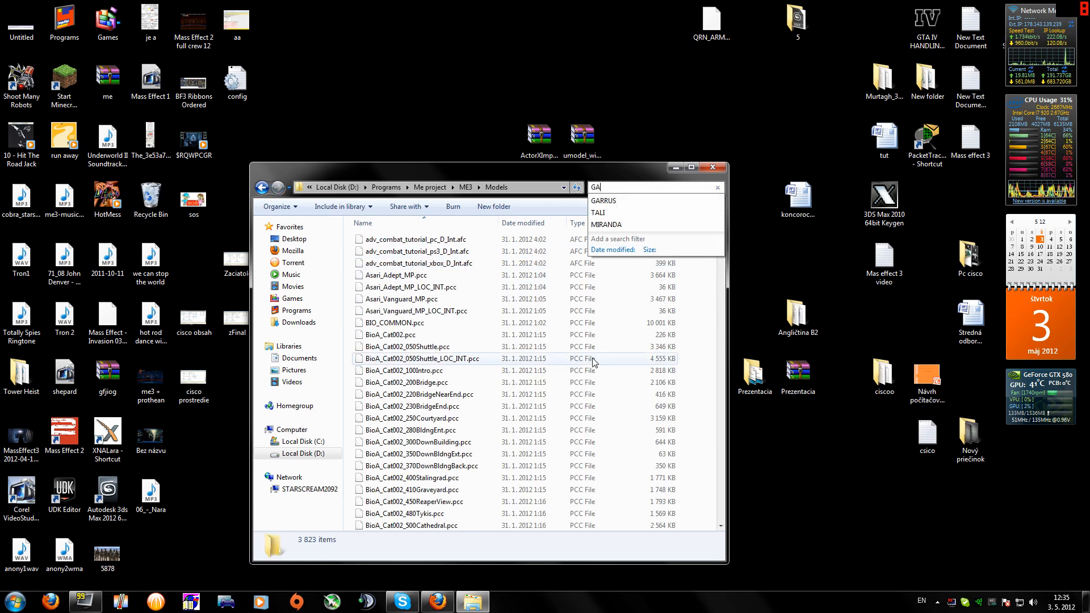
type("RRUS")
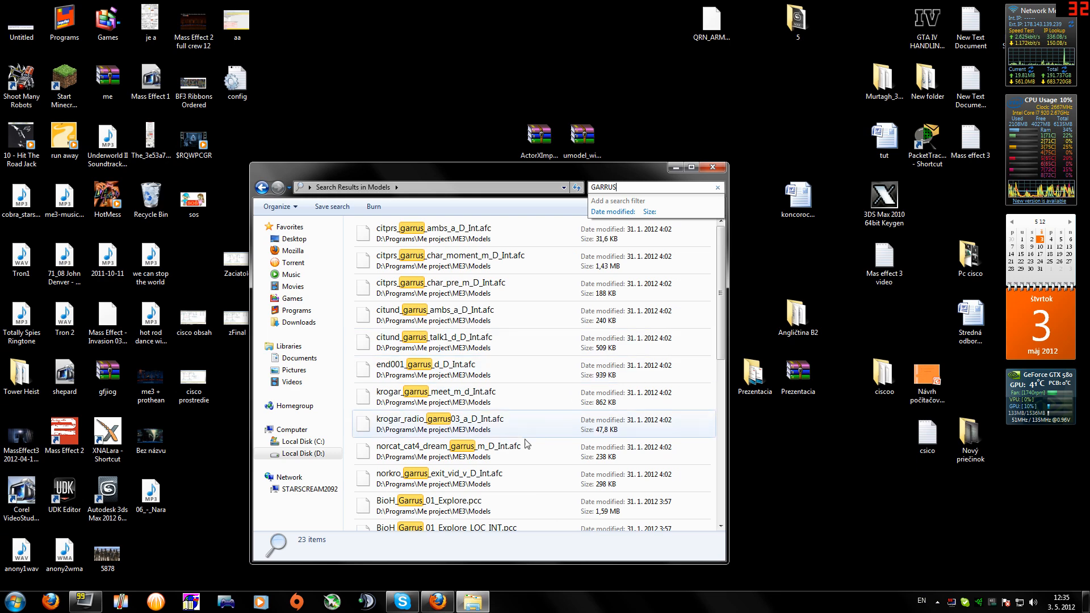
- Look through the Garrus .pcc files in the search results and select BioH_Garrus_00_Explore.pcc
left_click(514, 417)
scroll(513, 415, "down", 5)
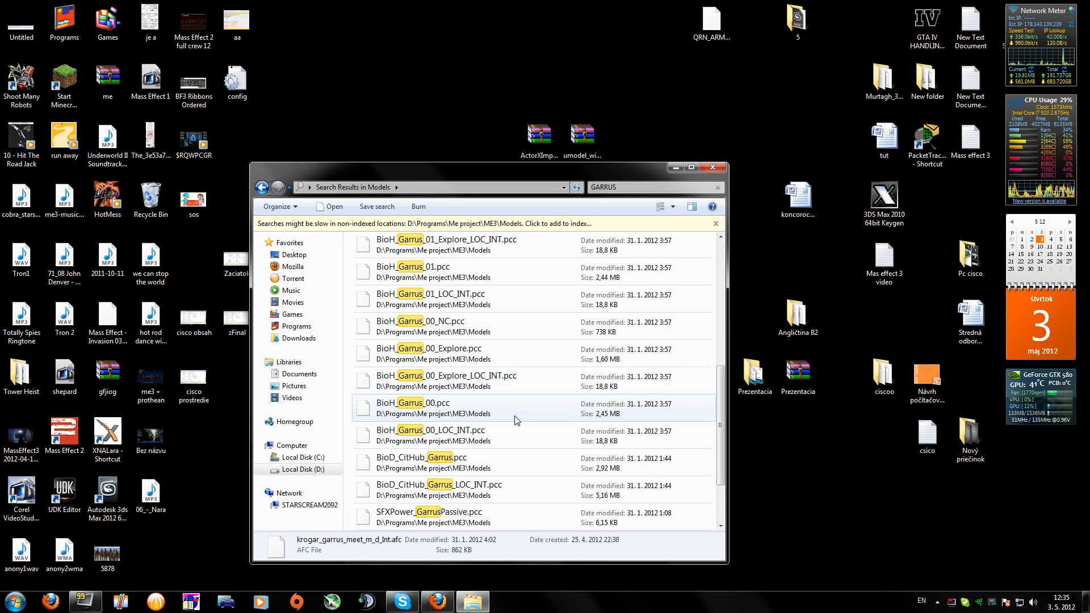
scroll(505, 427, "down", 2)
left_click(483, 347)
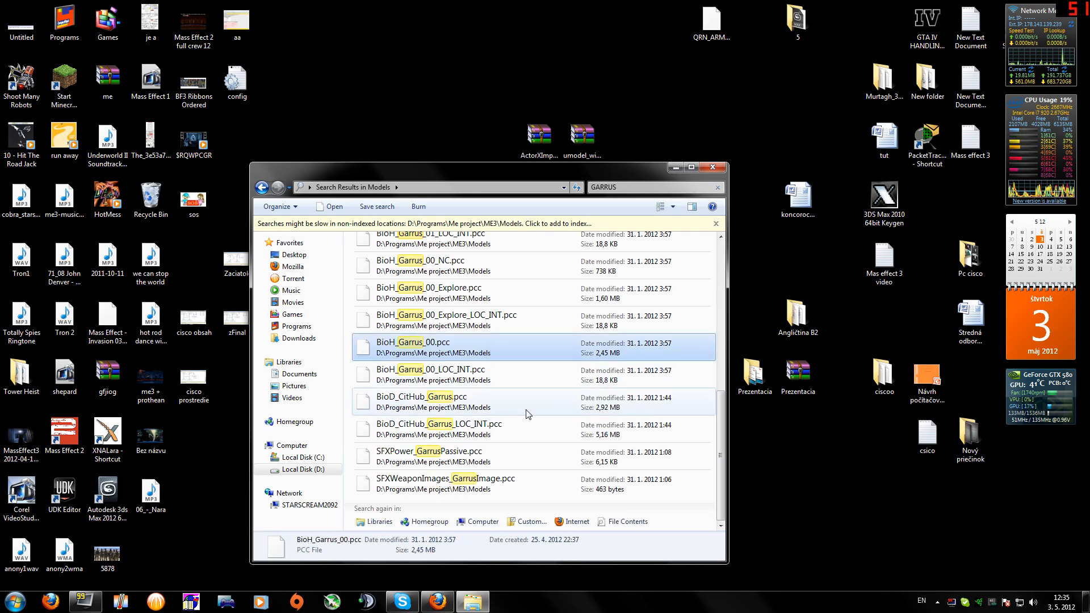
left_click(479, 410)
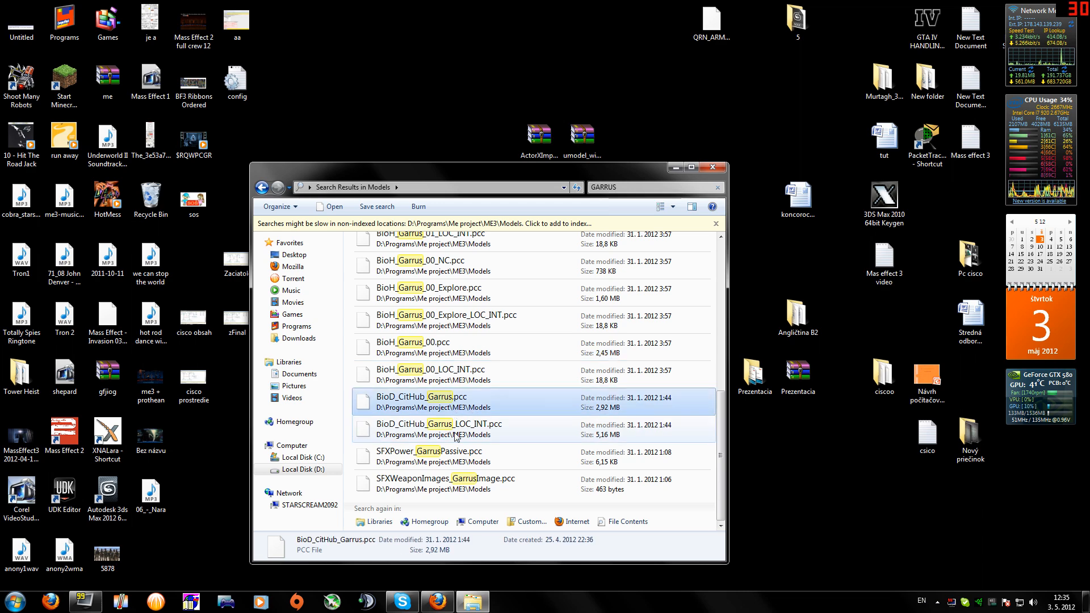
left_click(467, 349)
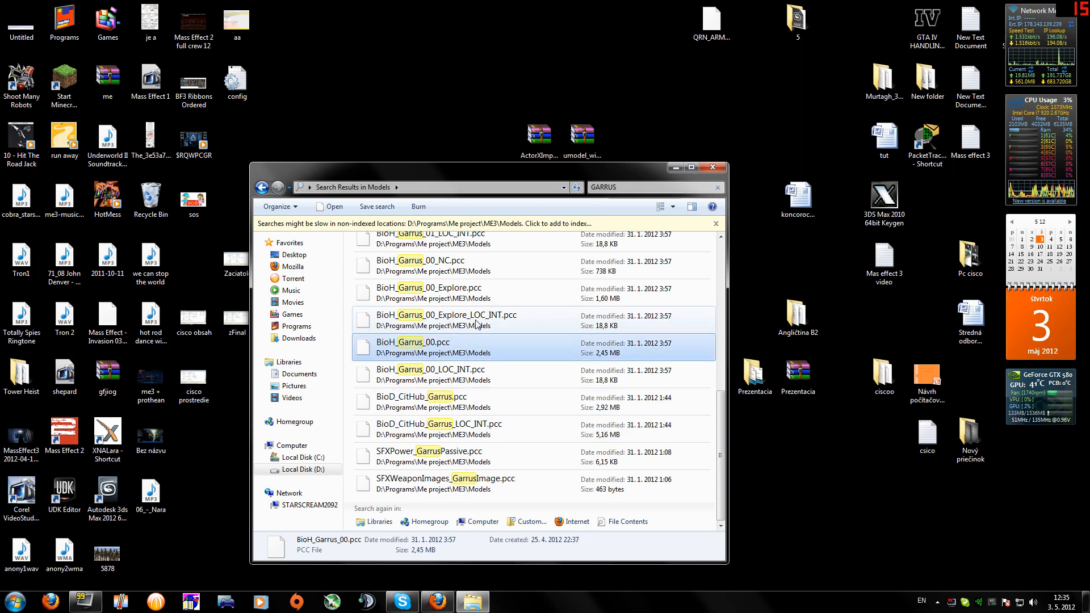
scroll(478, 323, "up", 2)
left_click(507, 356)
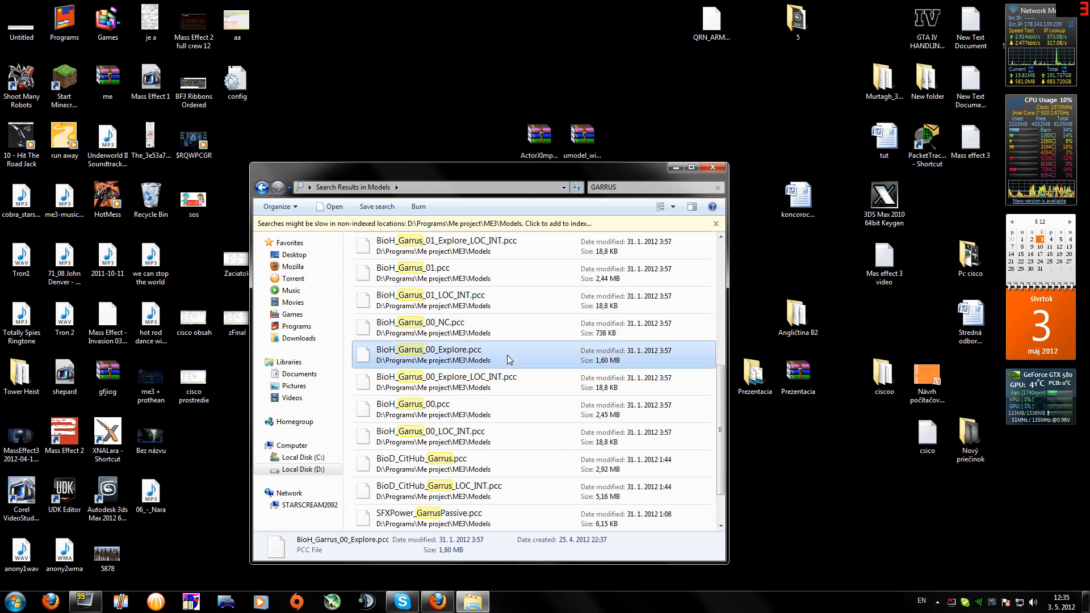
- Return to the ME3 folder, look inside the BioH_Garrus_00_Explore folder, and go back to ME3
left_click(262, 188)
left_click(262, 188)
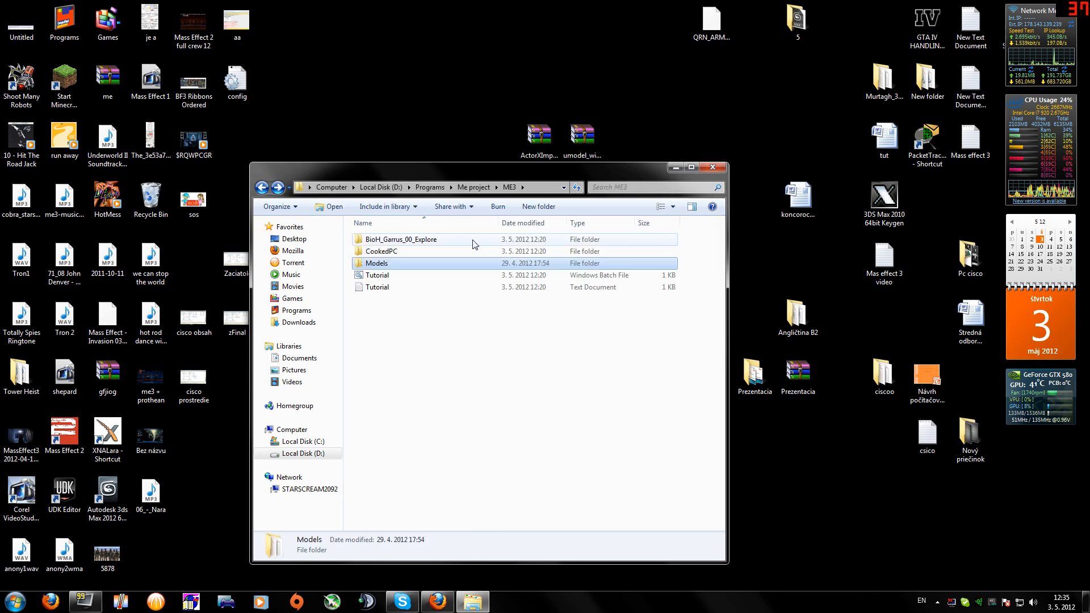
left_click(472, 240)
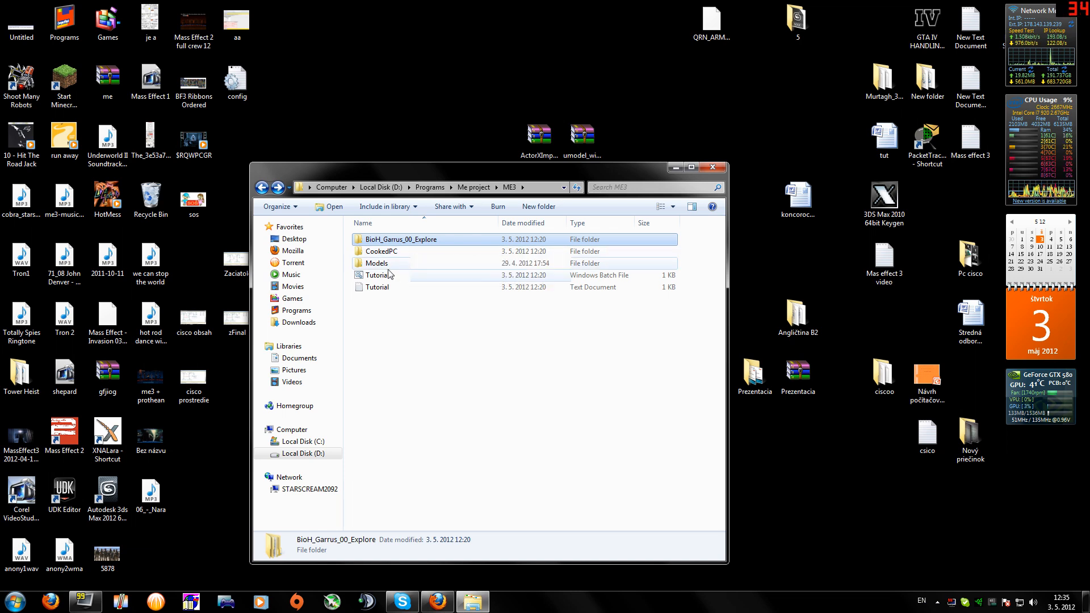
double_click(427, 241)
left_click(261, 188)
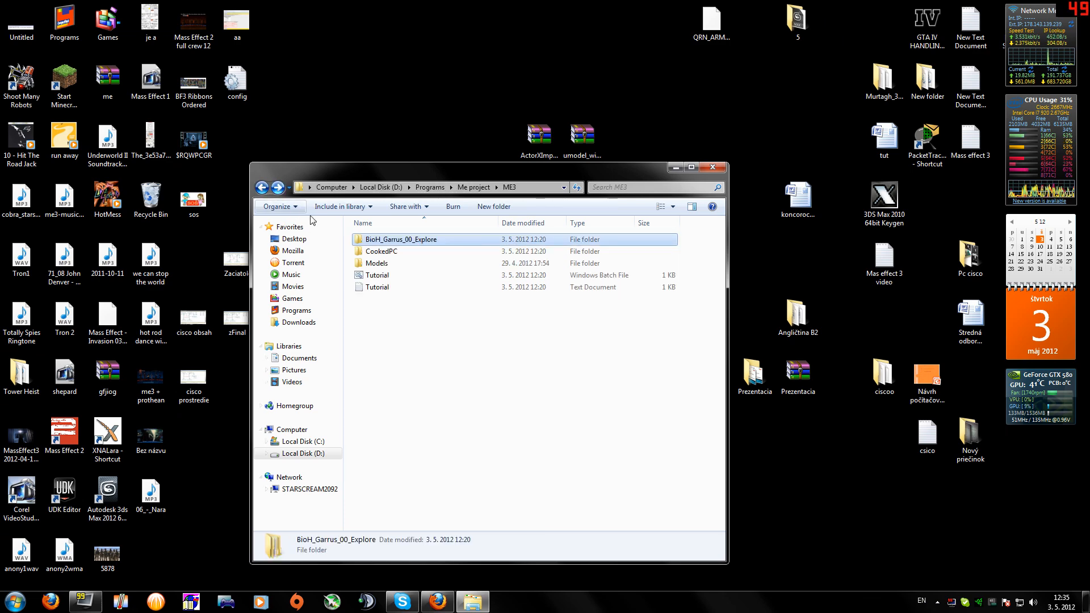
- Open the CookedPC folder and copy the BioH_Garrus_00_Explore.pcc file
double_click(398, 251)
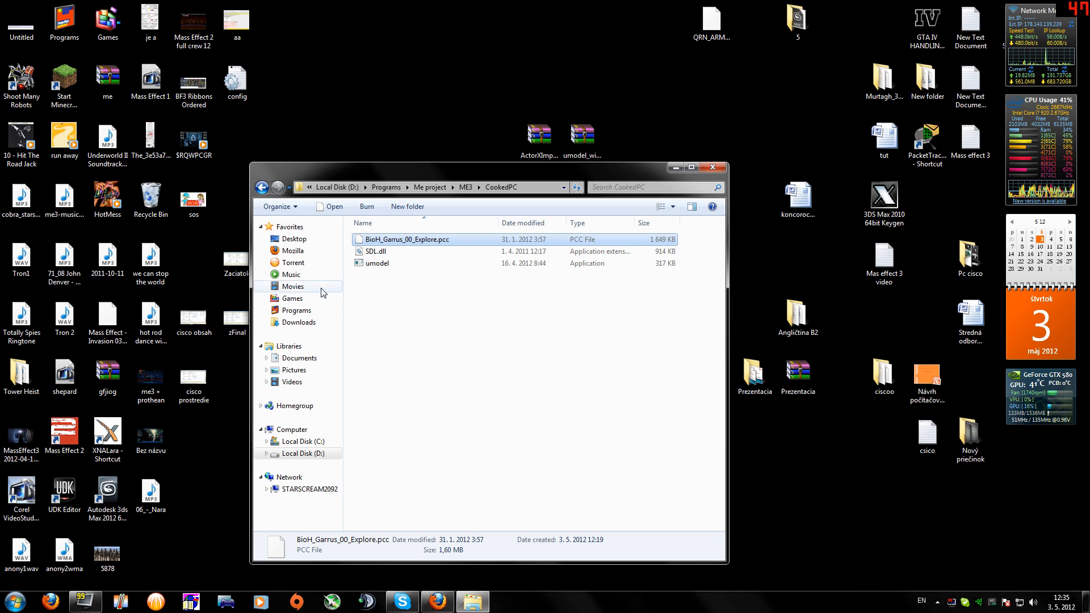
right_click(442, 243)
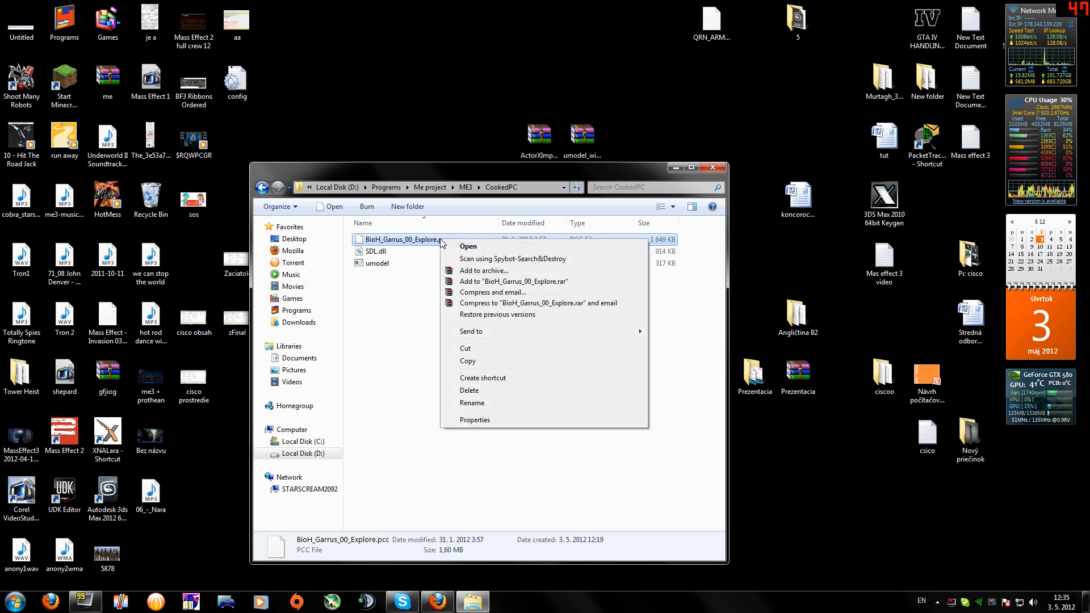
left_click(468, 361)
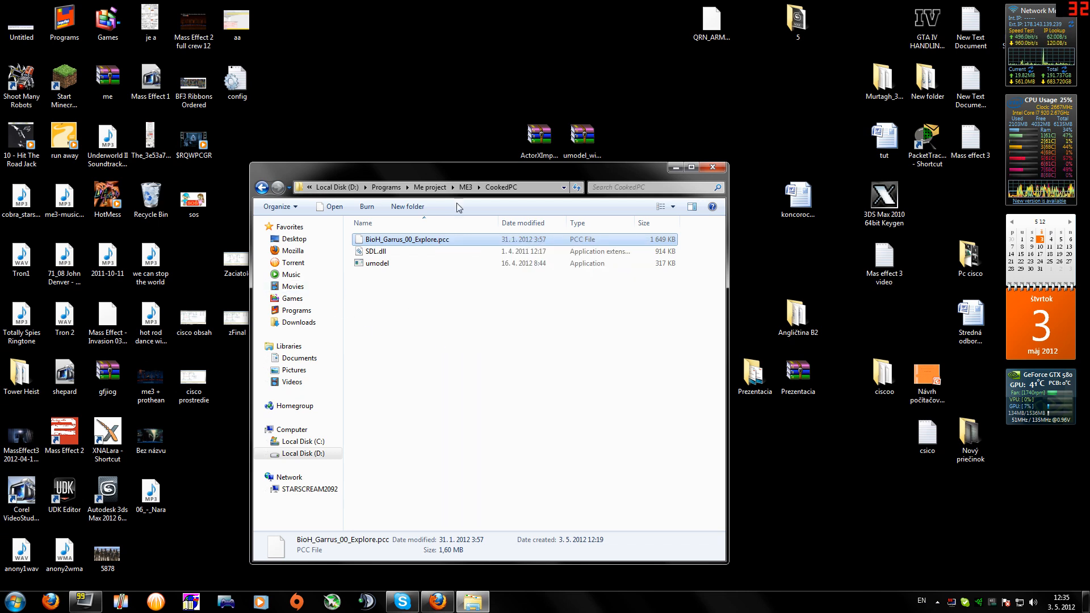
right_click(434, 313)
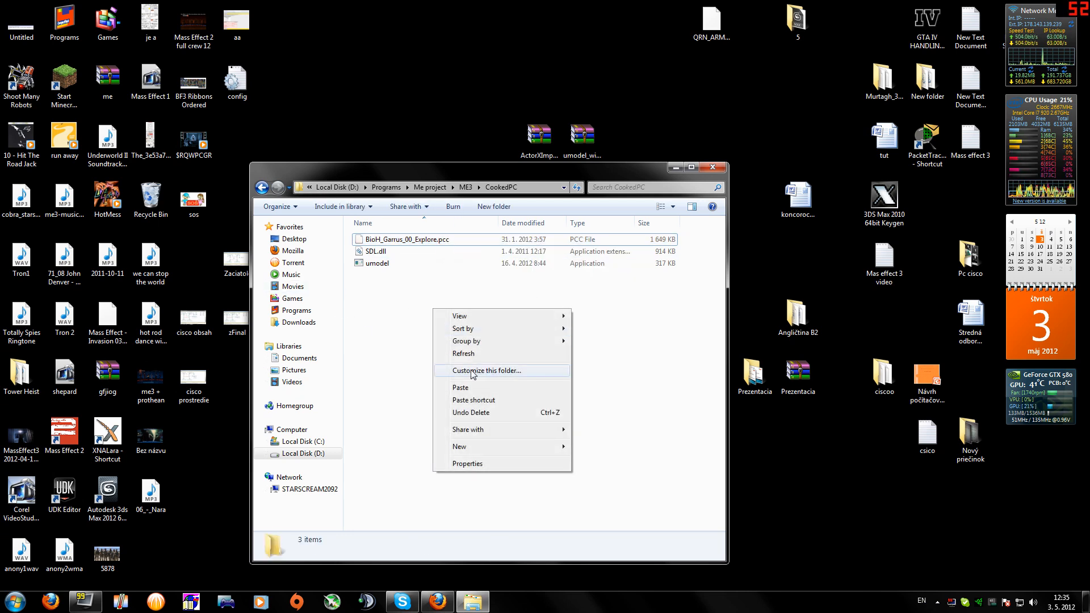
left_click(422, 242)
right_click(421, 241)
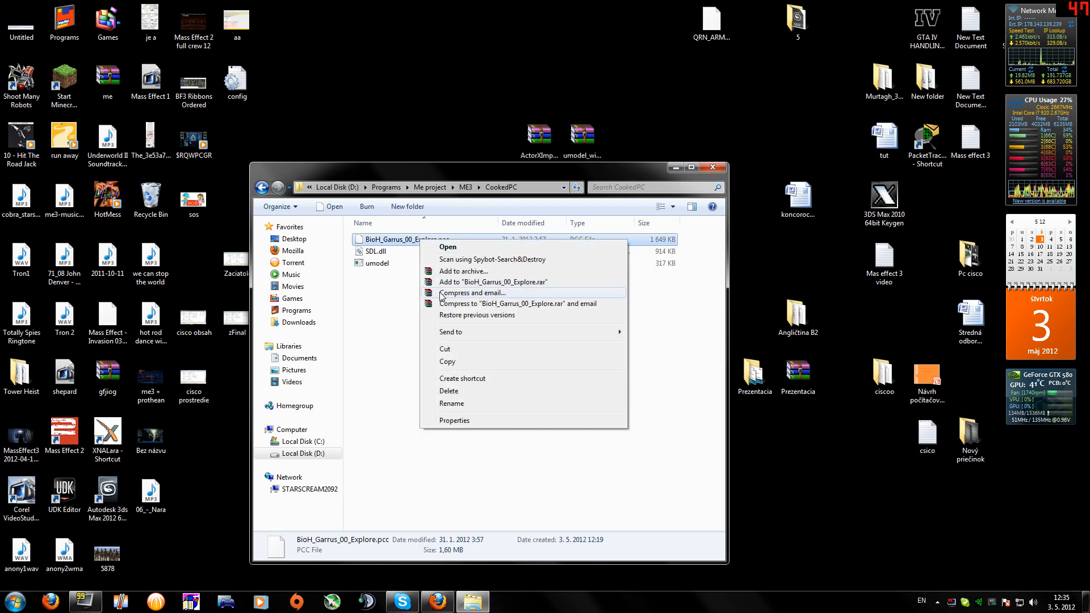
left_click_drag(489, 173, 460, 169)
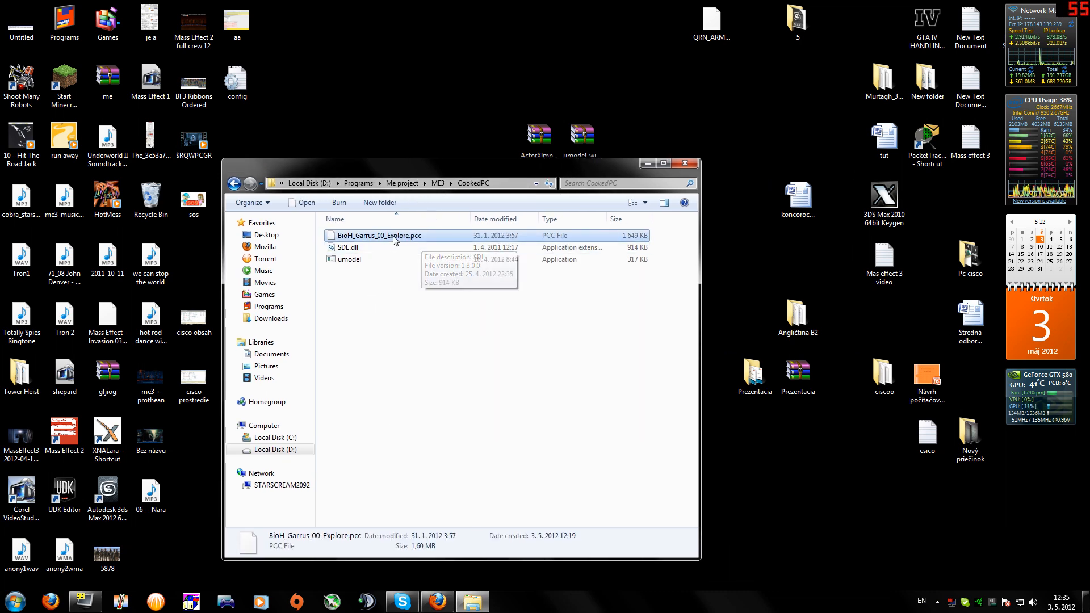
- Select the complete name of BioH_Garrus_00_Explore.pcc, including the extension, for copying
right_click(395, 241)
left_click(449, 402)
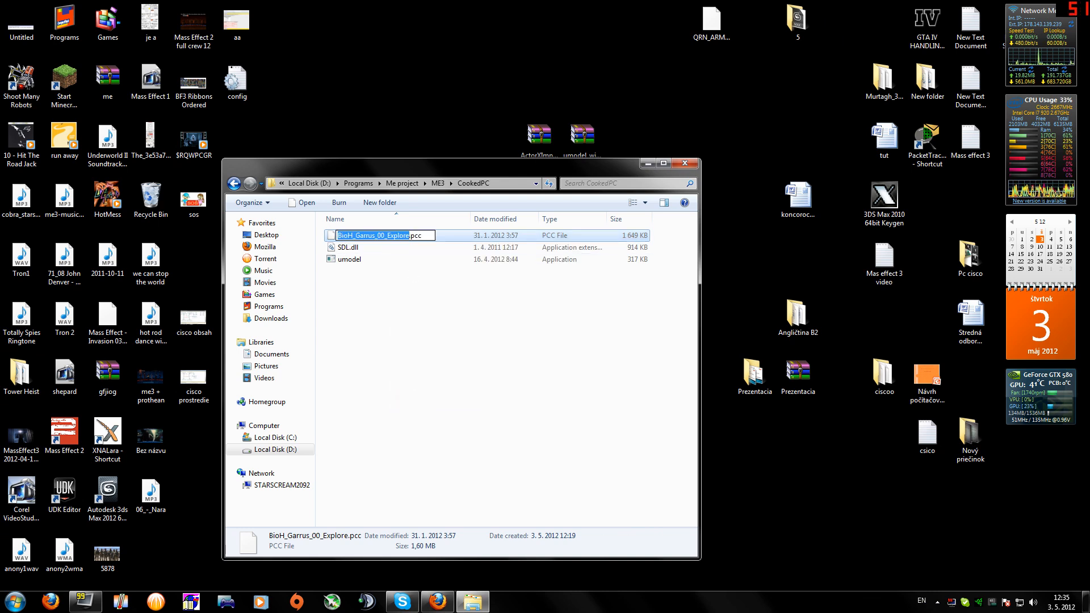
key("ctrl+a")
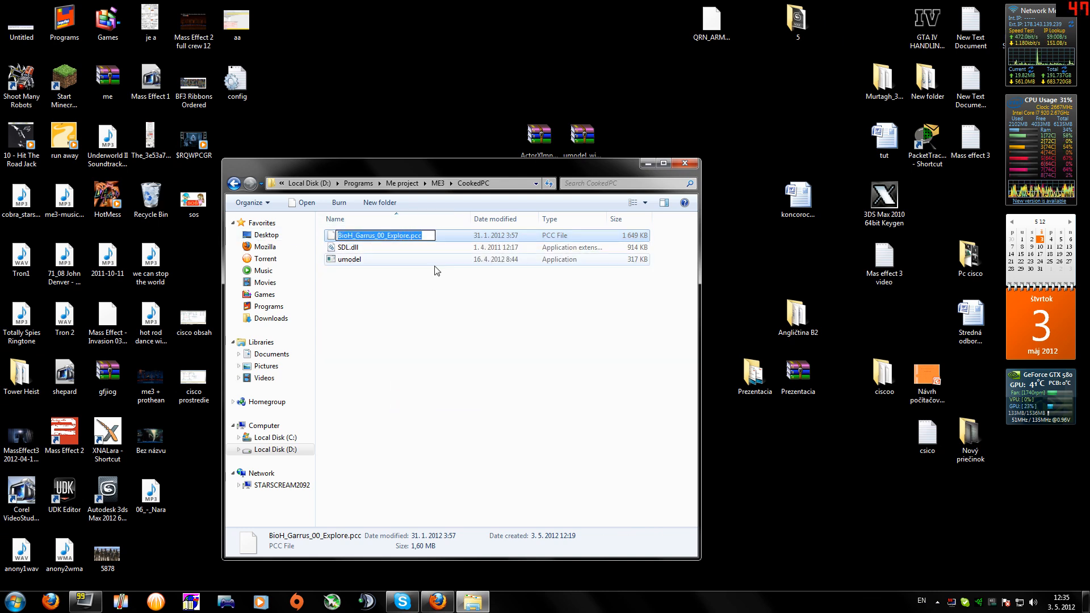
- In ME3's Tutorial text document, re-enter BioH_Garrus_00_Explore.pcc as the umodel export target, and save the changes on closing
left_click(233, 185)
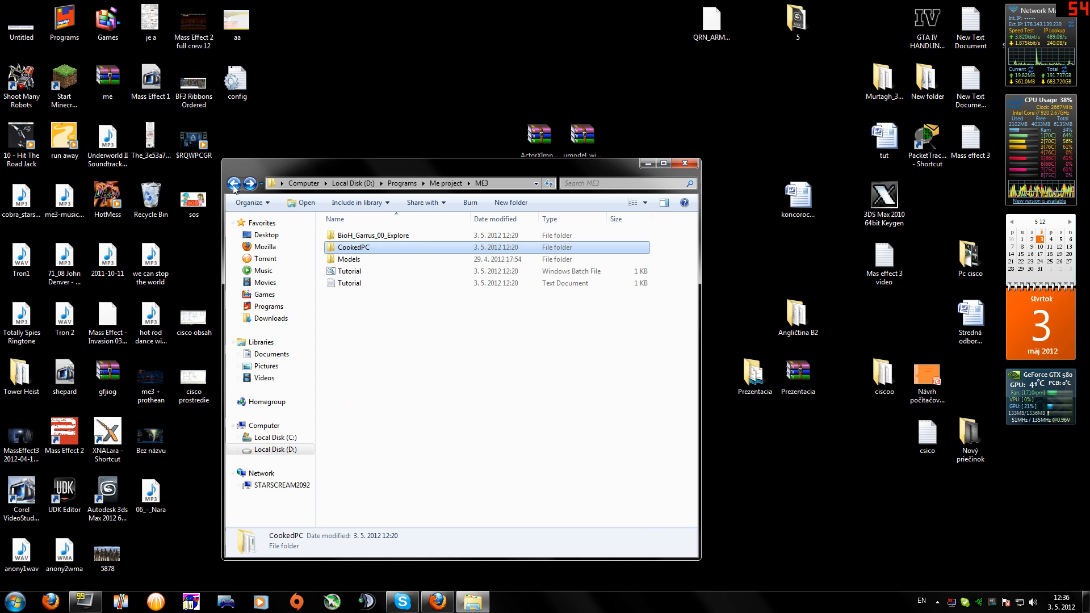
double_click(365, 285)
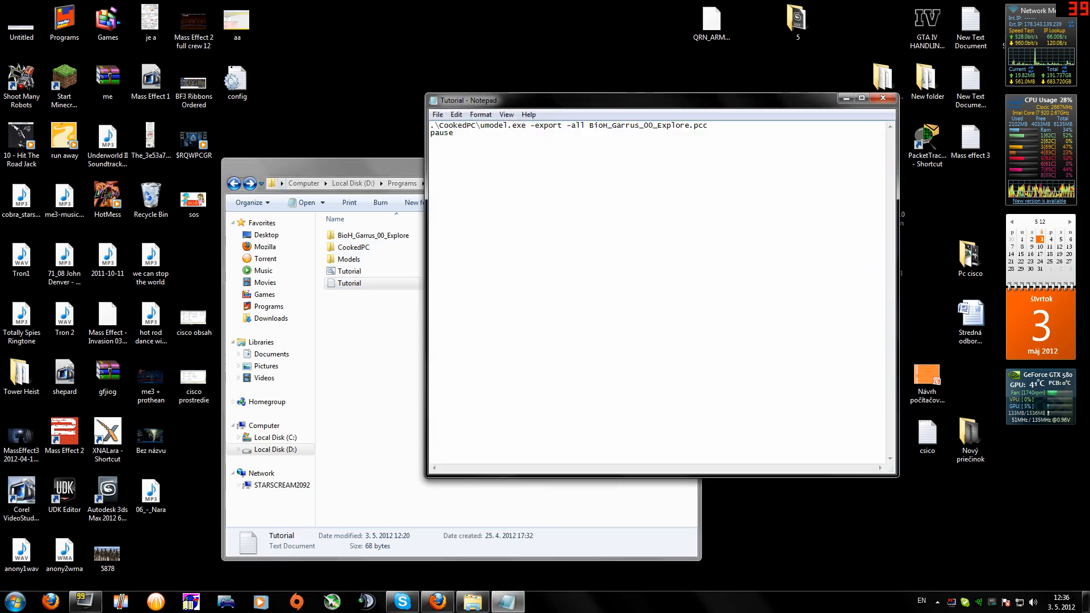
double_click(648, 126)
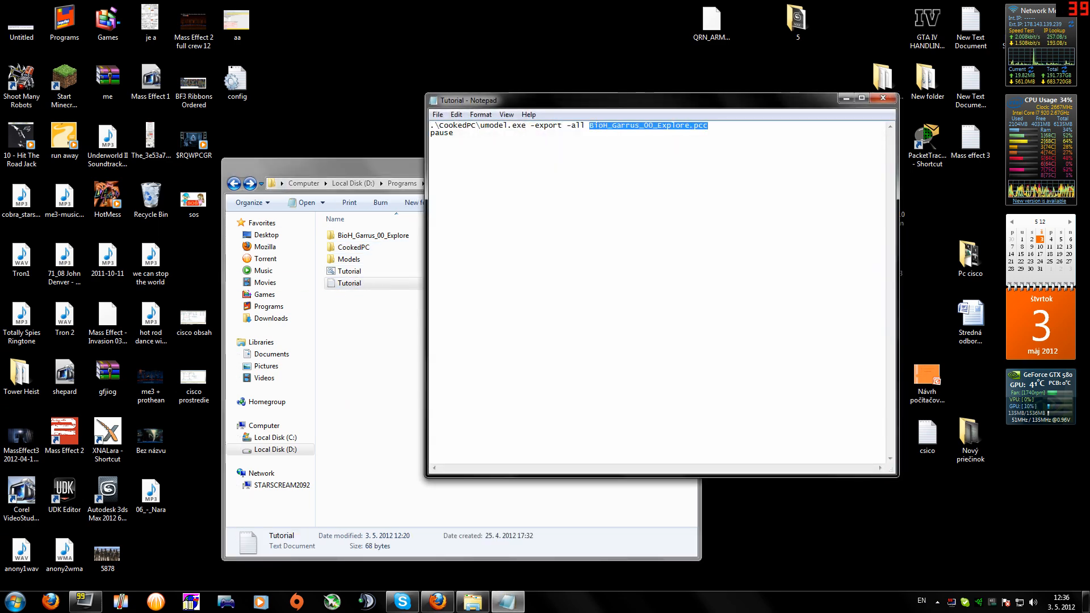
left_click(708, 125)
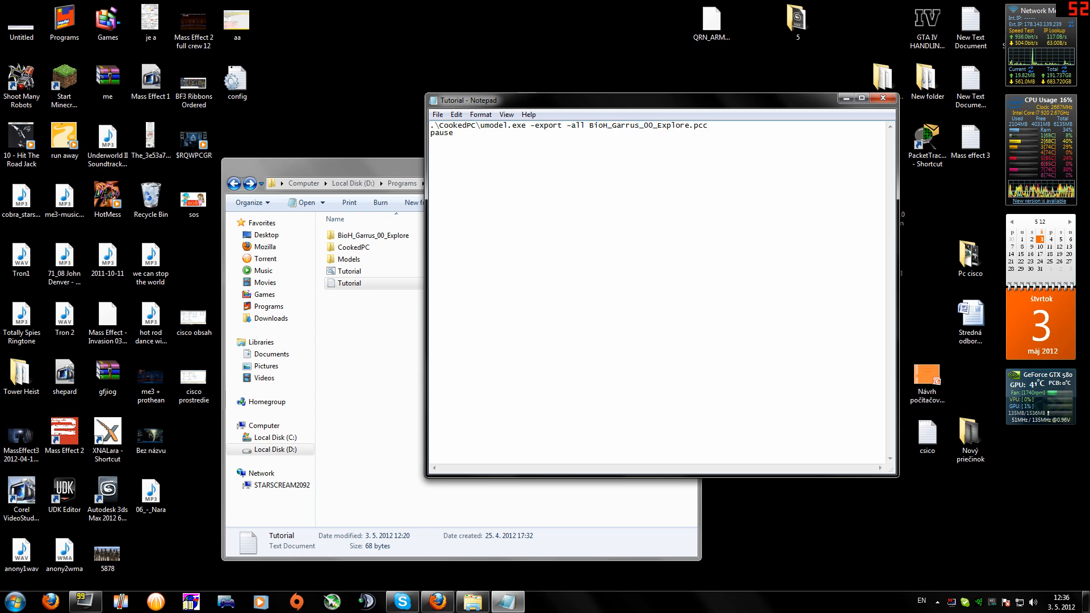
left_click(883, 98)
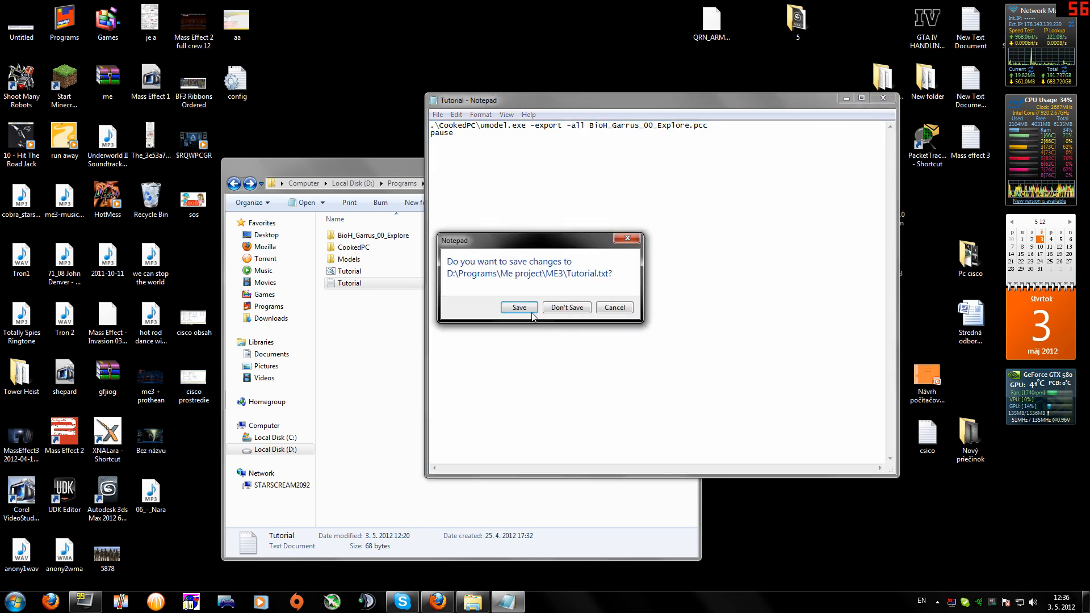
left_click(518, 309)
- Open the Tutorial batch file for editing, check the file name in its umodel export command, and close it
right_click(355, 272)
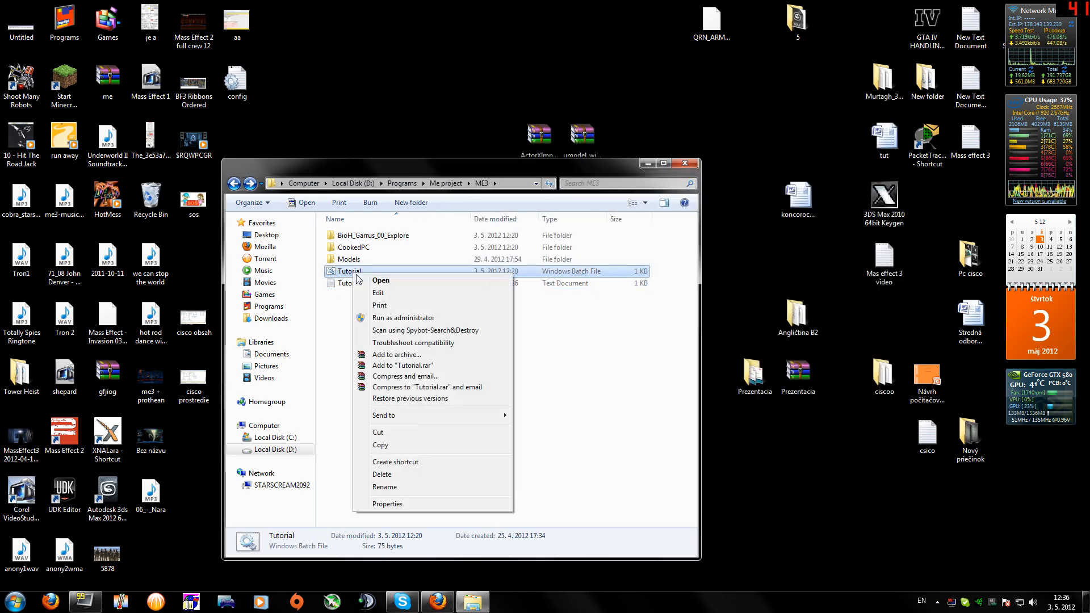
left_click(378, 293)
left_click_drag(545, 102, 591, 146)
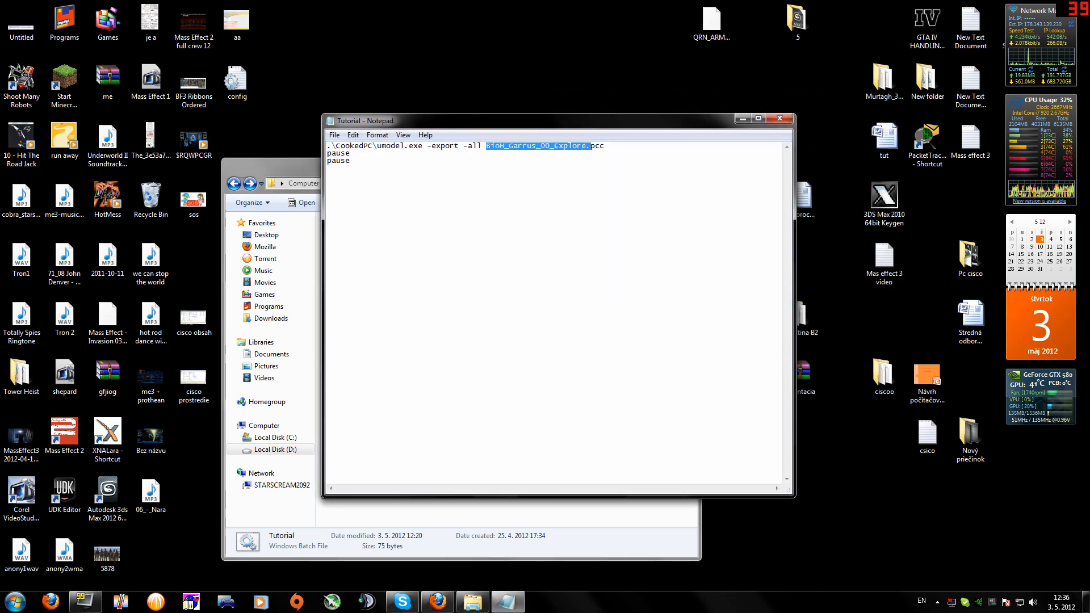
left_click(780, 118)
left_click(527, 310)
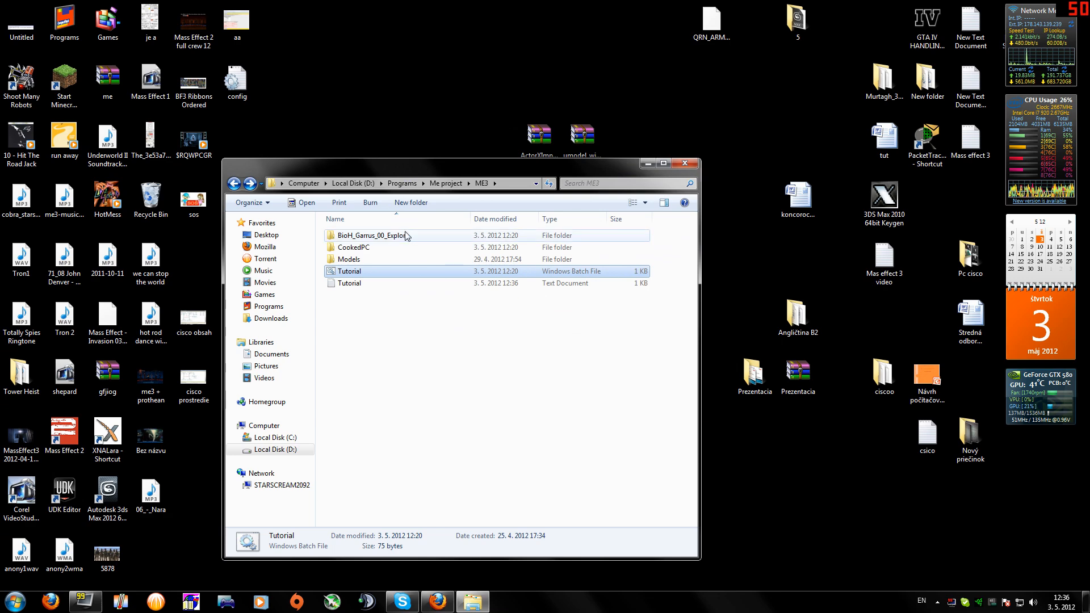
- Delete the existing BioH_Garrus_00_Explore folder from the ME3 folder
left_click(385, 241)
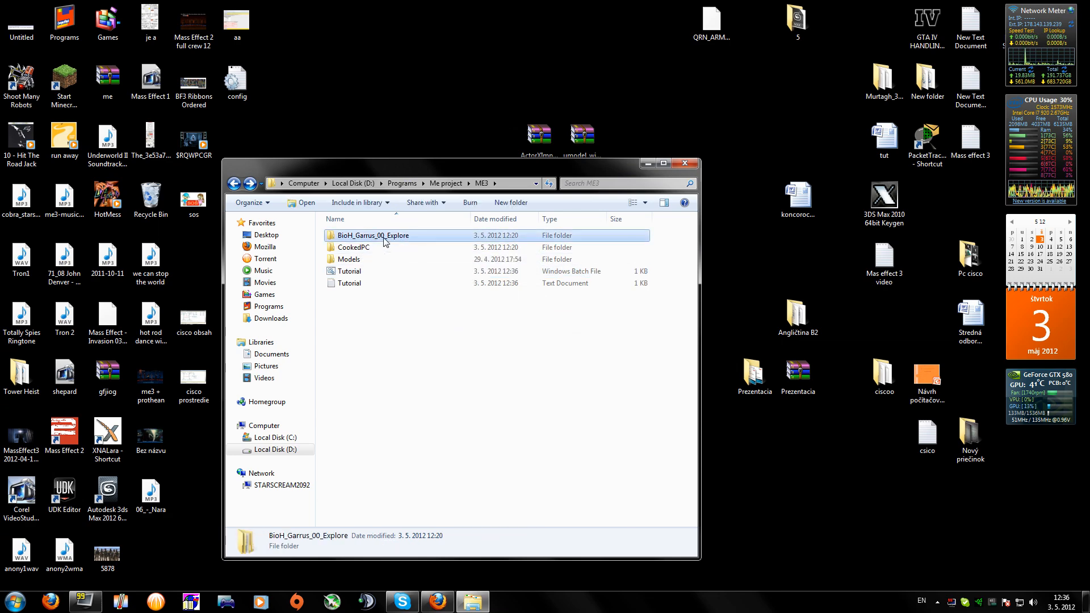
key("Delete")
key("Return")
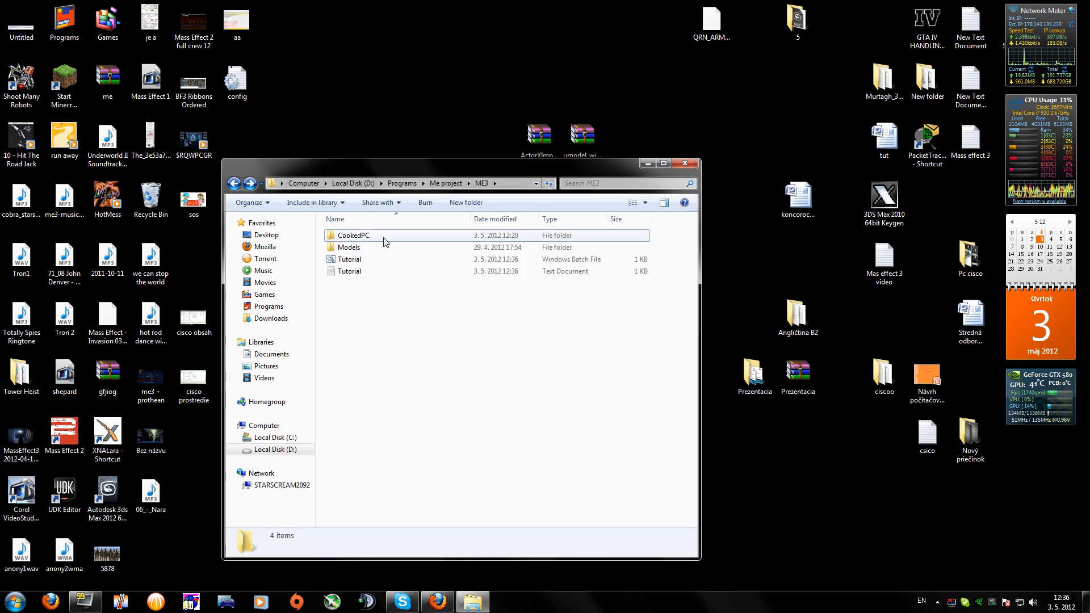
- Run the Tutorial batch file to export the Garrus package, close its console, and check the exported BioH_Garrus_00_Explore folder
left_click_drag(449, 164, 486, 150)
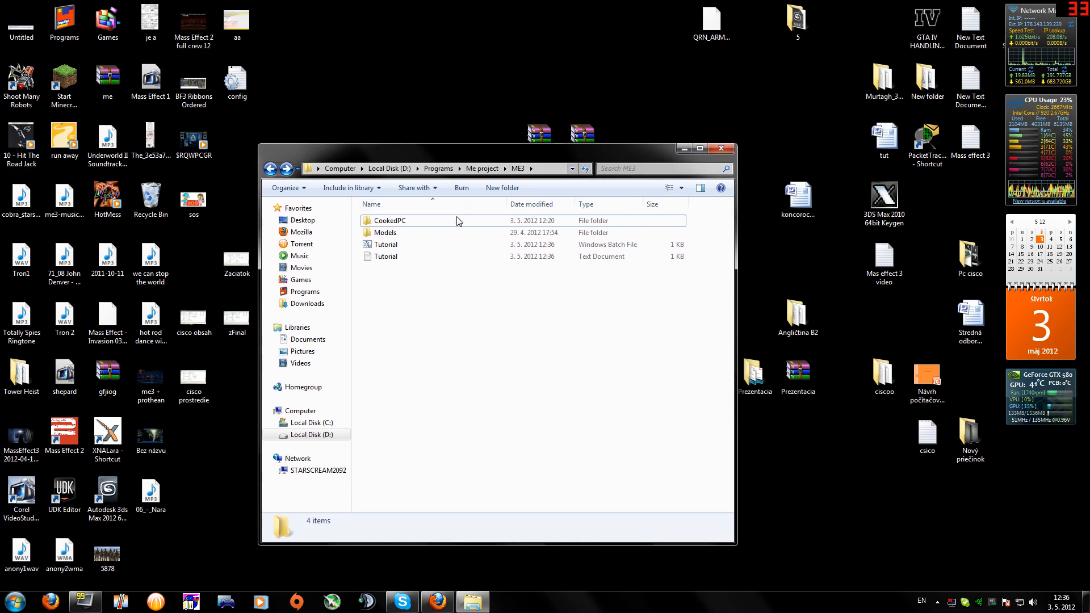
double_click(434, 245)
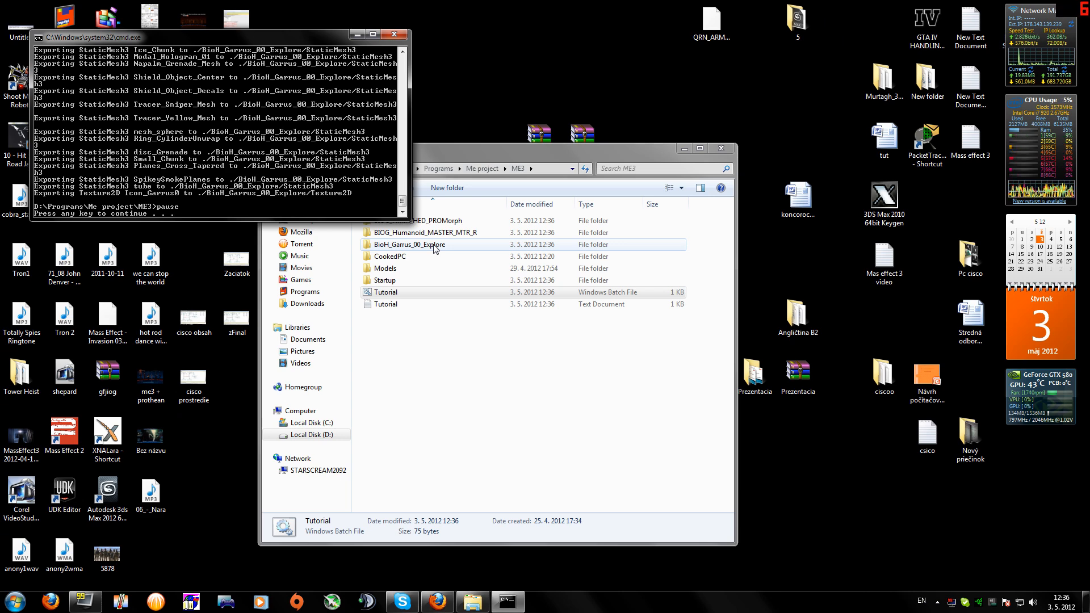
key("Return")
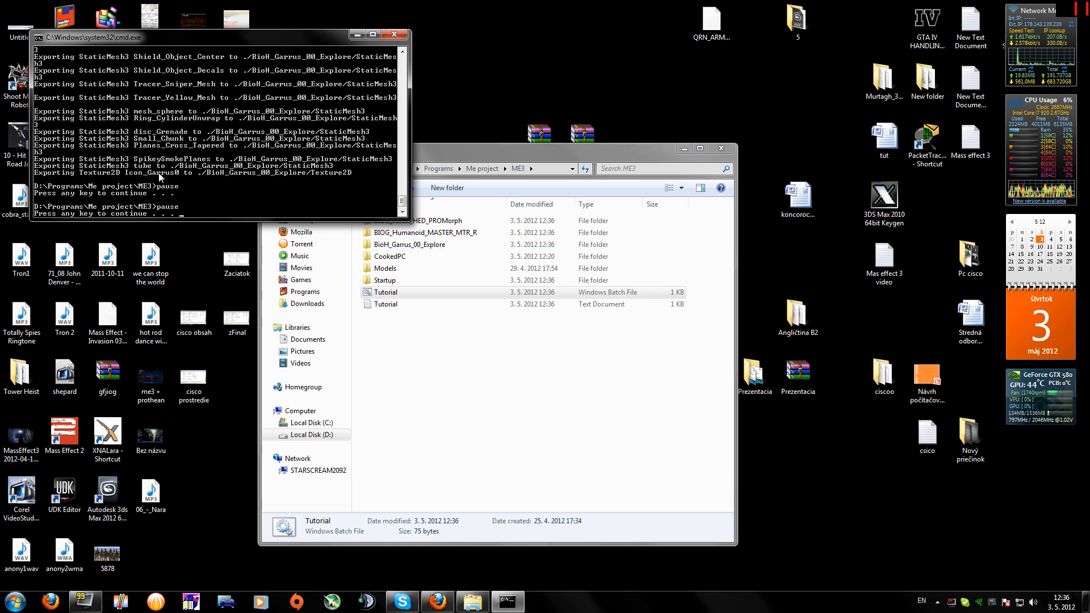
key("Return")
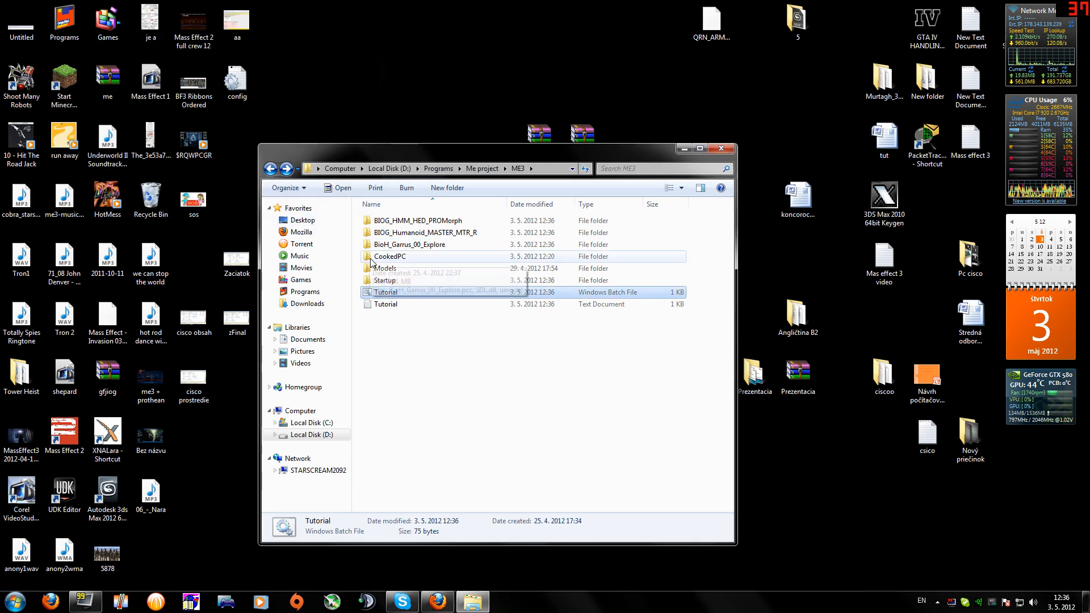
double_click(417, 246)
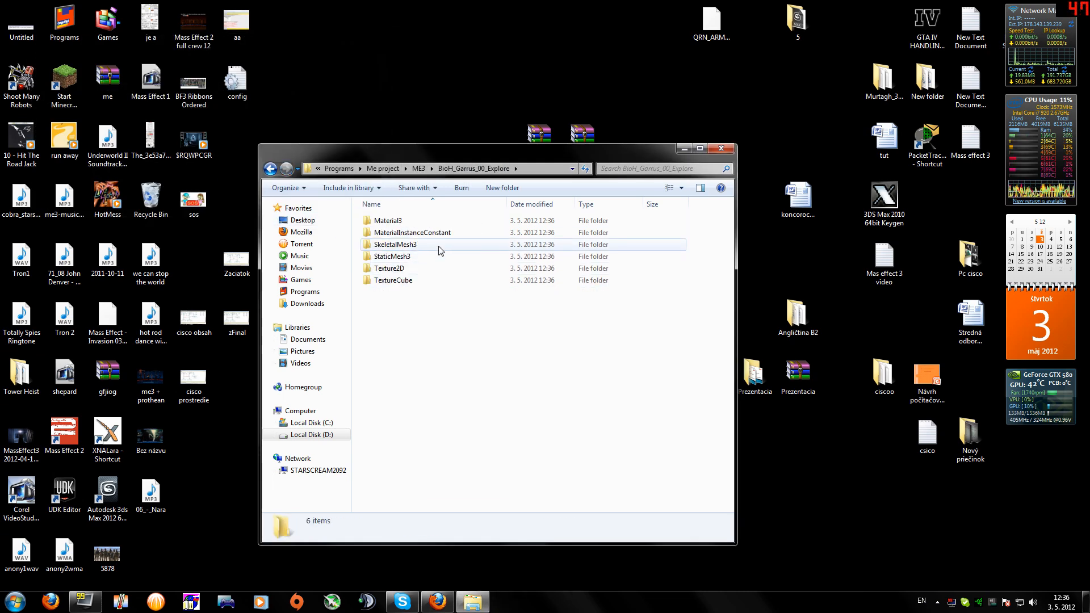
left_click(266, 168)
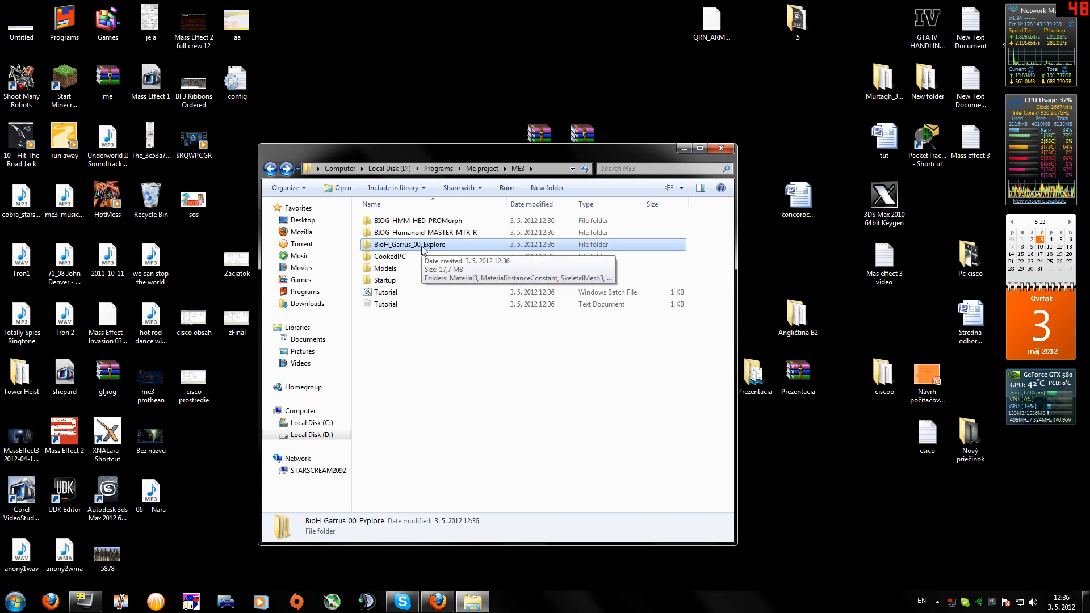
- Delete the BIOG_HMM_HED_PROMorph, BIOG_Humanoid_MASTER_MTR_R and Startup folders from the ME3 folder
left_click(434, 221)
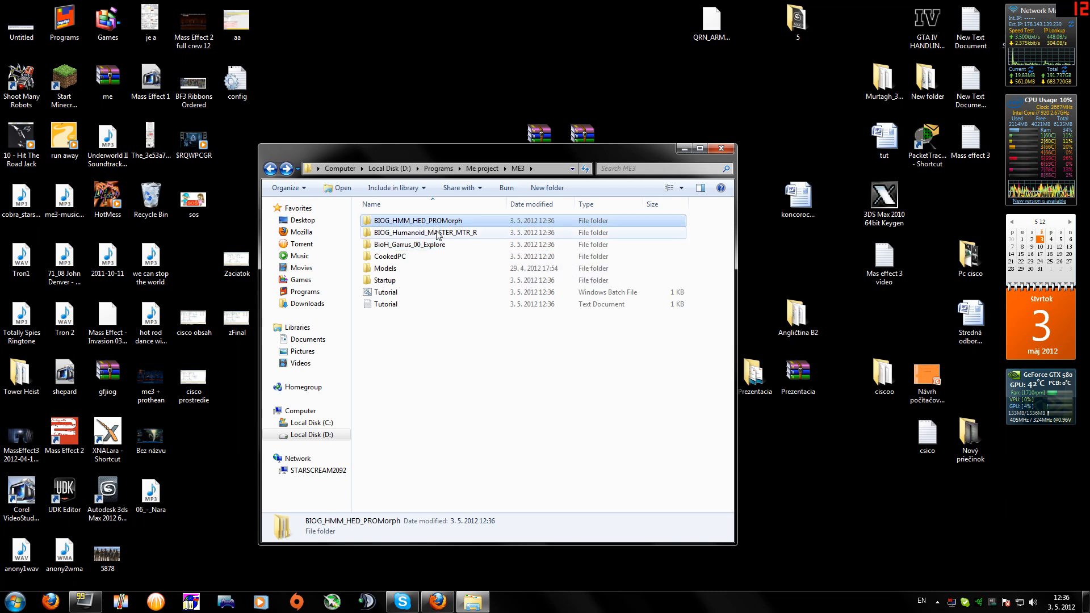
left_click(438, 233)
left_click(423, 221)
left_click(426, 233, "ctrl")
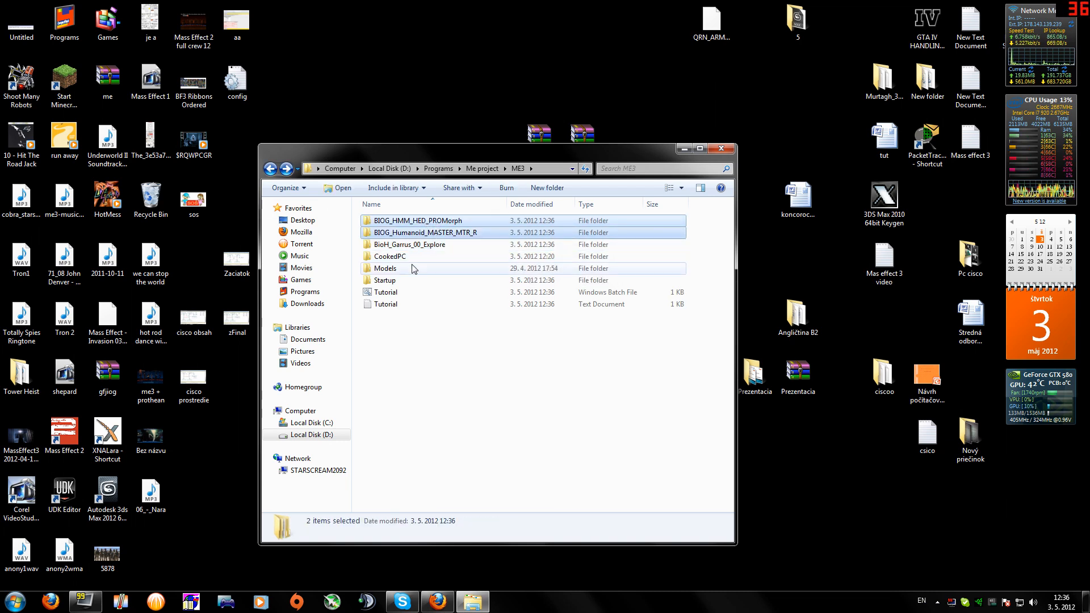
left_click(400, 280, "ctrl")
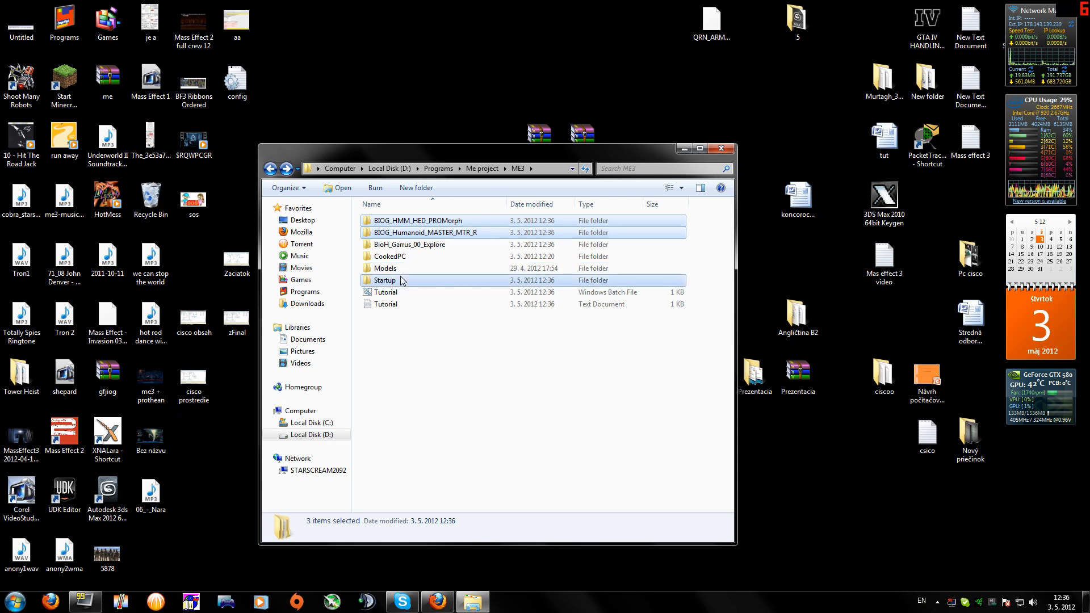
key("Delete")
key("Return")
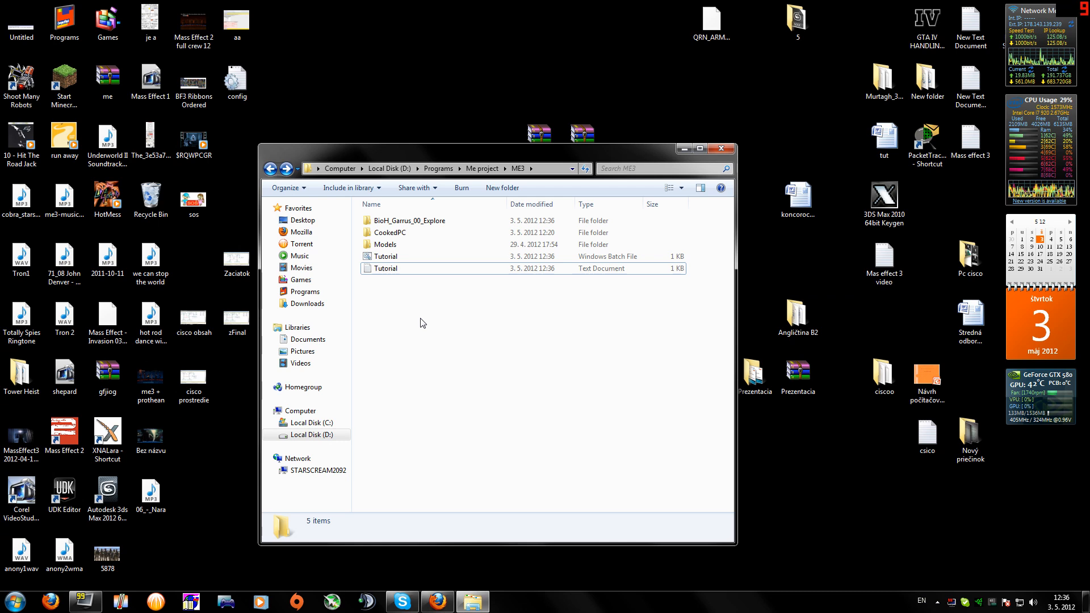
- Examine the SkeletalMesh3 and Texture2D subfolders in BioH_Garrus_00_Explore, and return to the ME3 folder
double_click(411, 225)
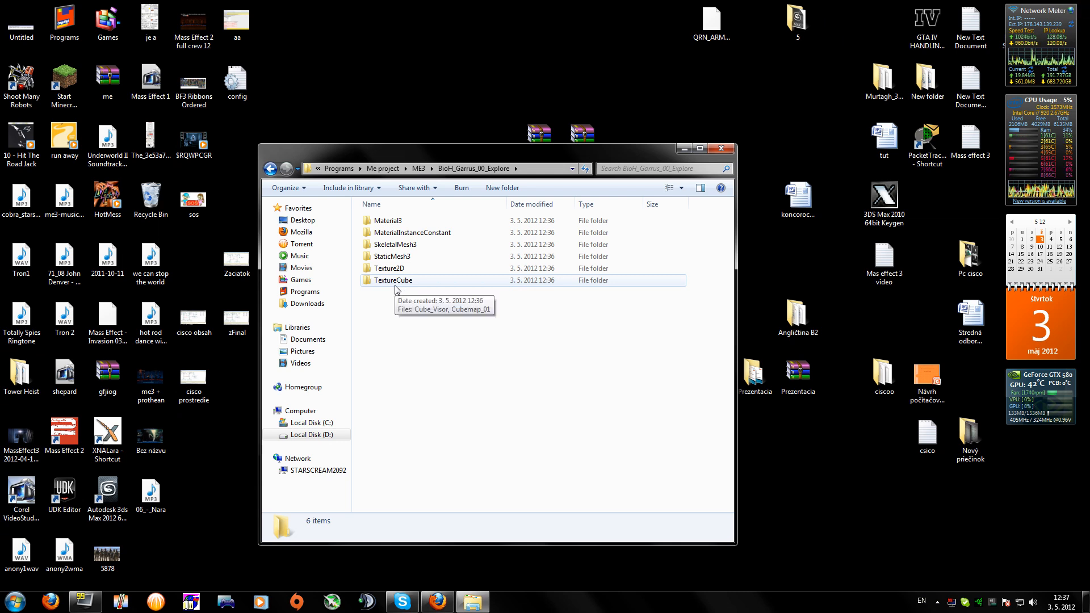
left_click(397, 245)
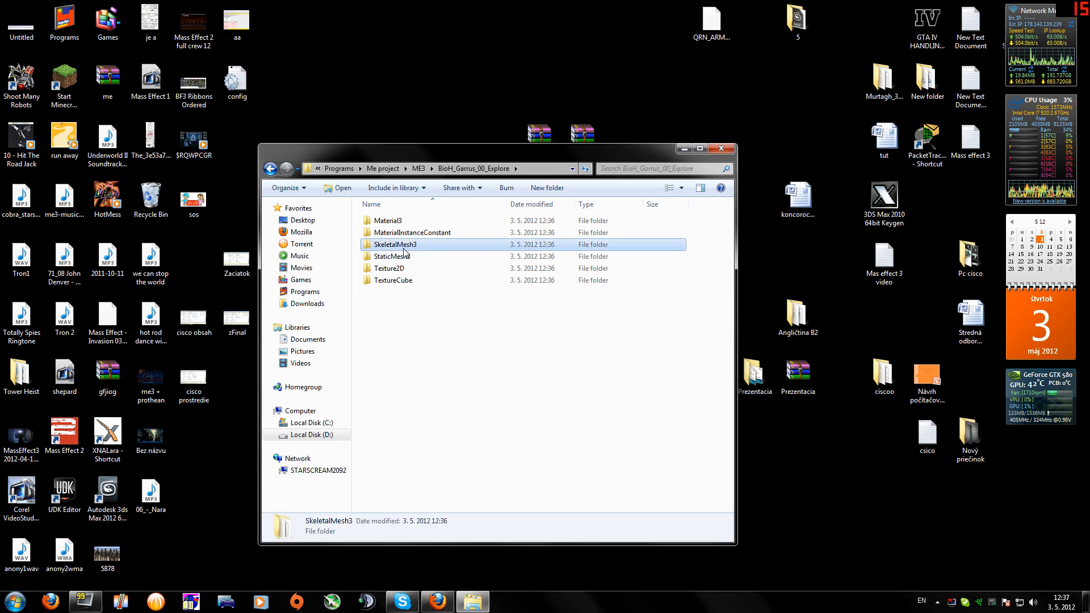
left_click(405, 269)
left_click(270, 169)
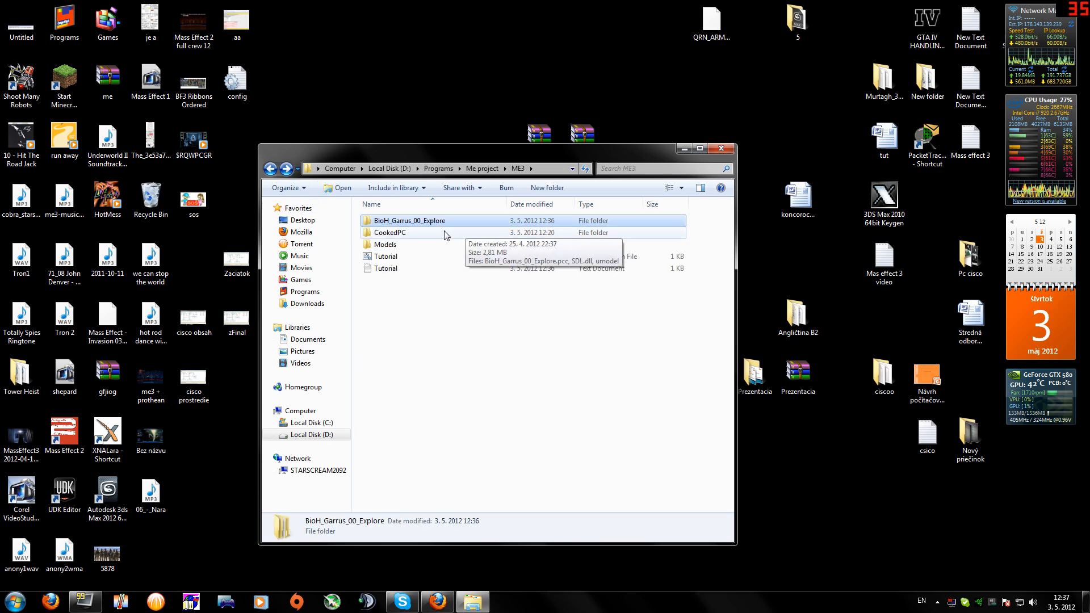
- Launch Autodesk 3ds Max 2012 and close its welcome screen
double_click(111, 501)
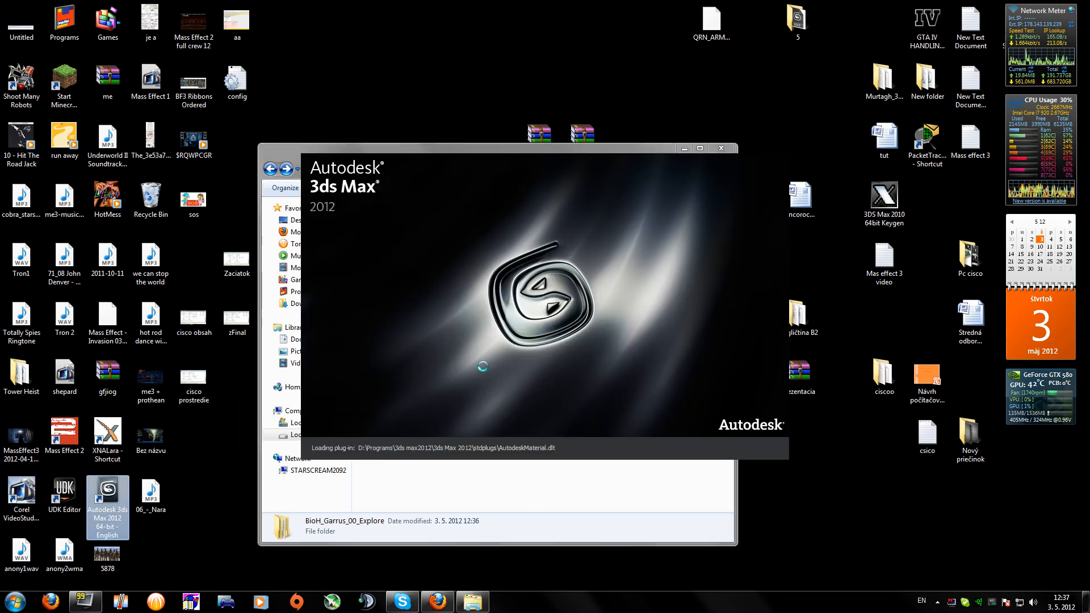
left_click_drag(279, 147, 274, 110)
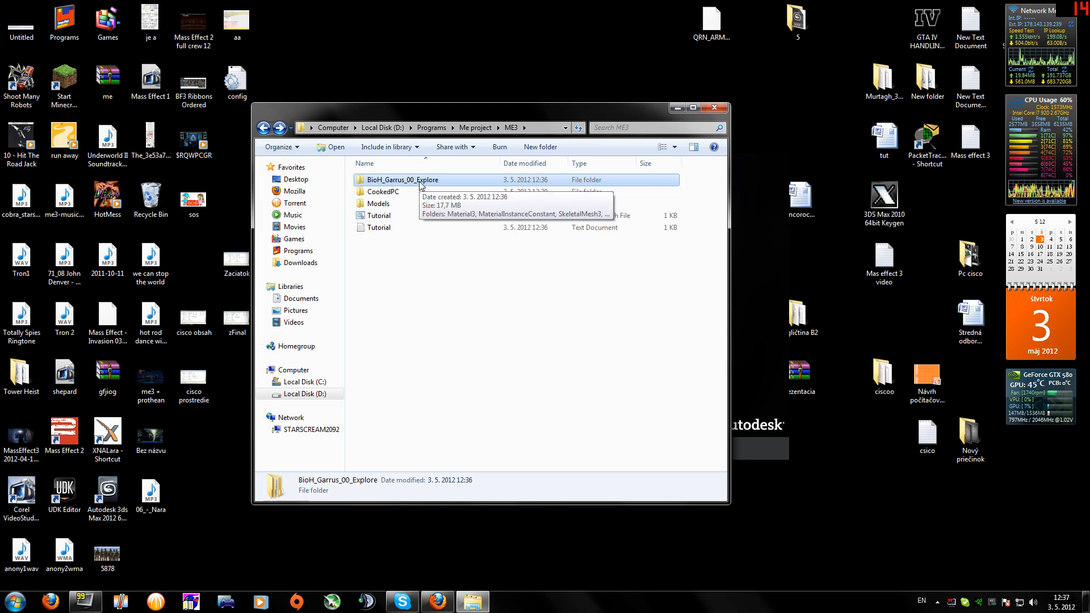
double_click(392, 192)
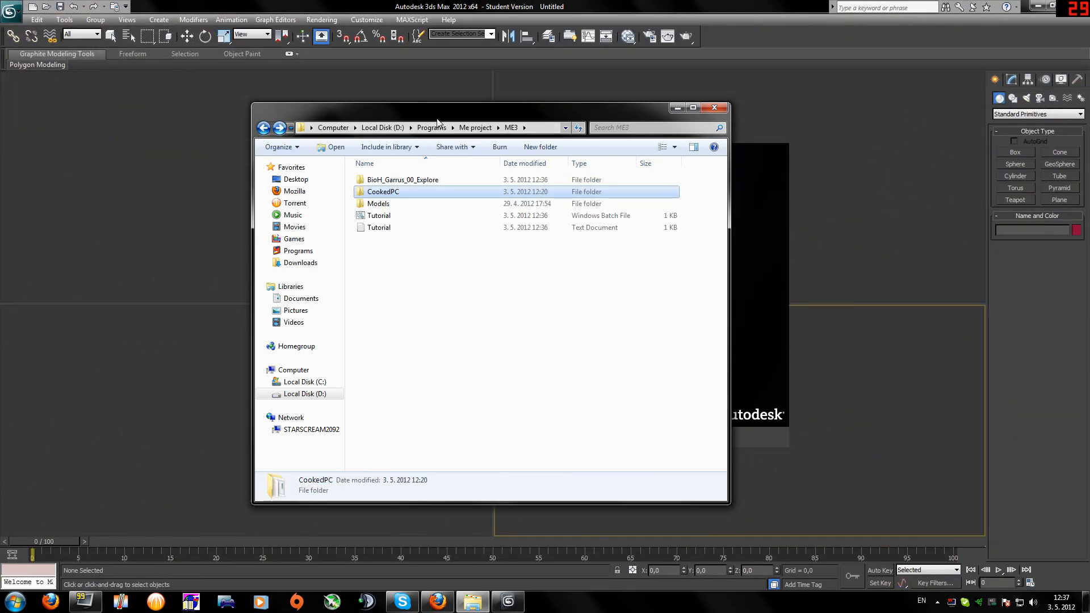
left_click_drag(424, 104, 310, 62)
left_click(700, 367)
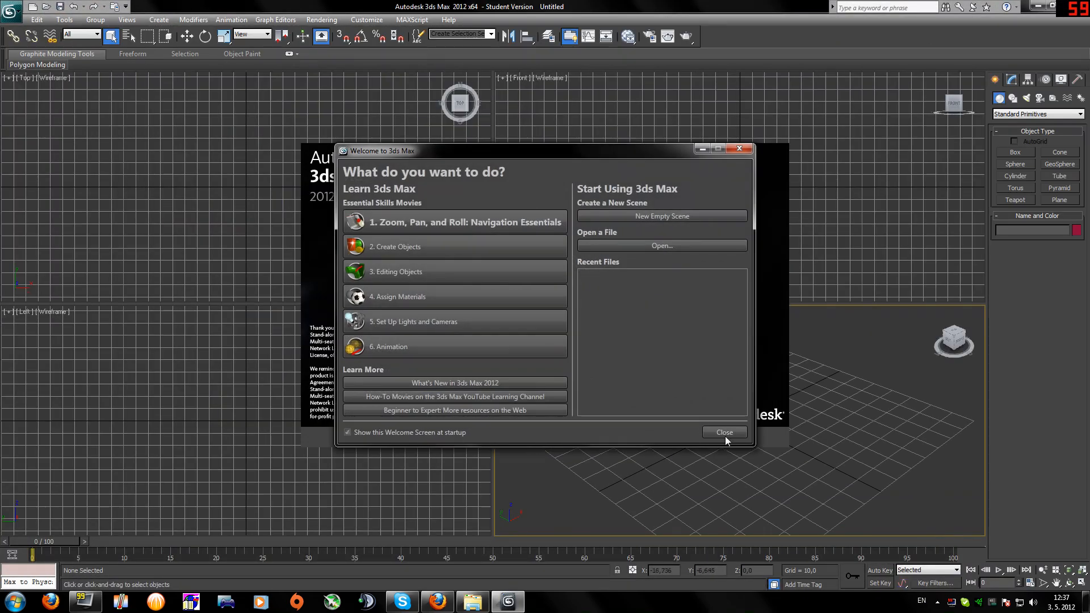
left_click(726, 437)
left_click(554, 438)
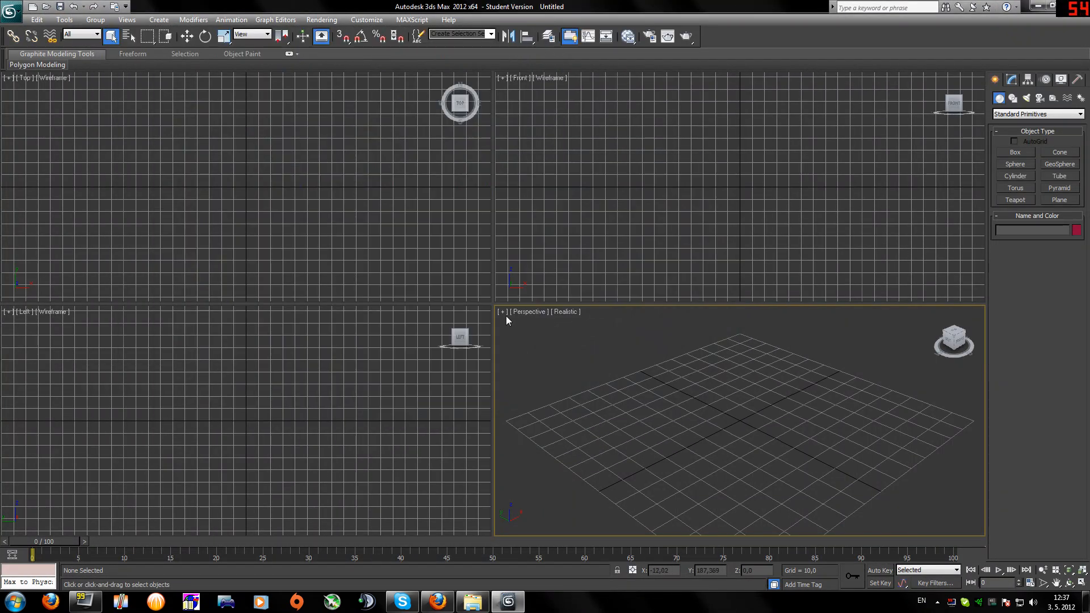
- Maximize the Perspective viewport and run the ActorXImporter script
left_click(502, 311)
left_click(542, 325)
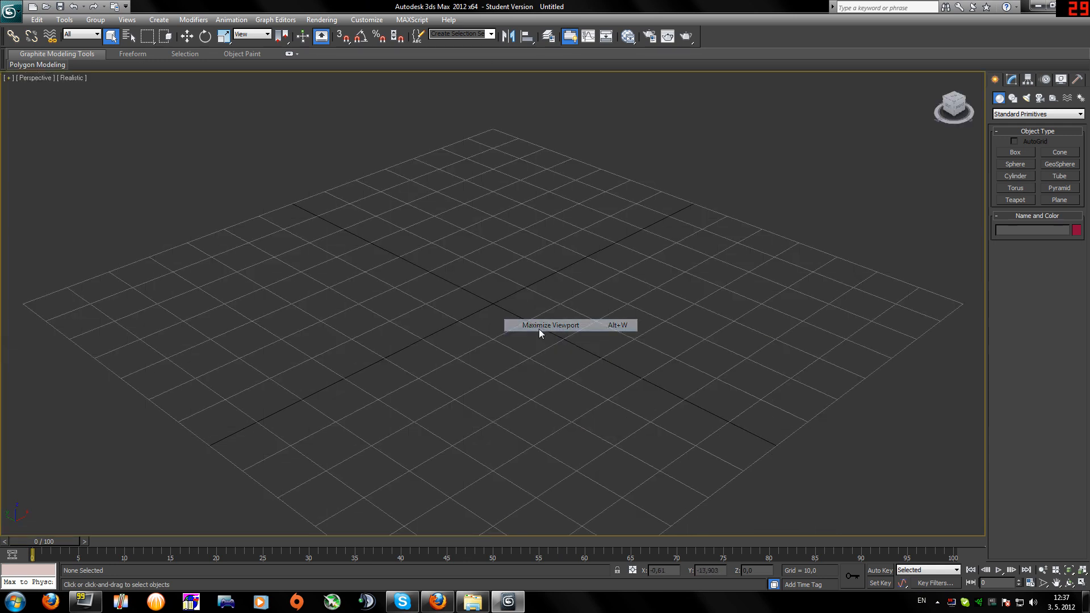
left_click(408, 22)
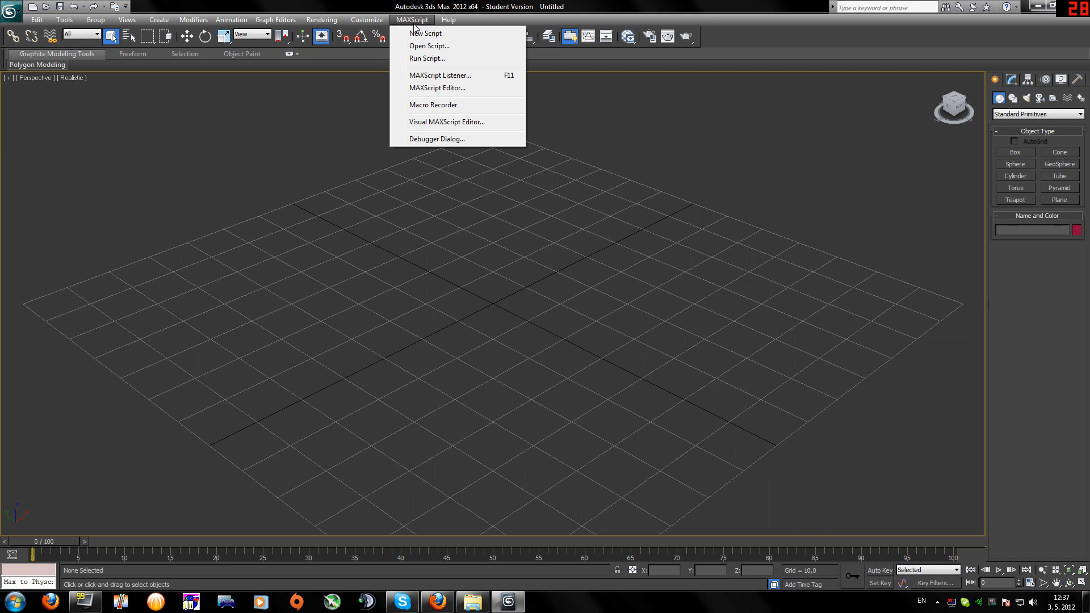
left_click(408, 58)
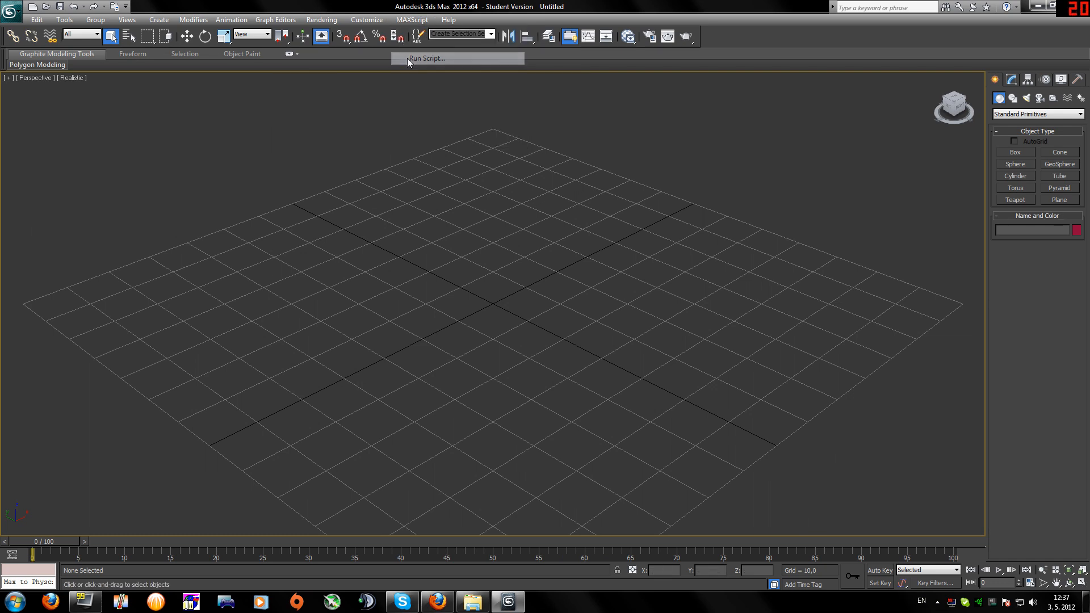
left_click(335, 160)
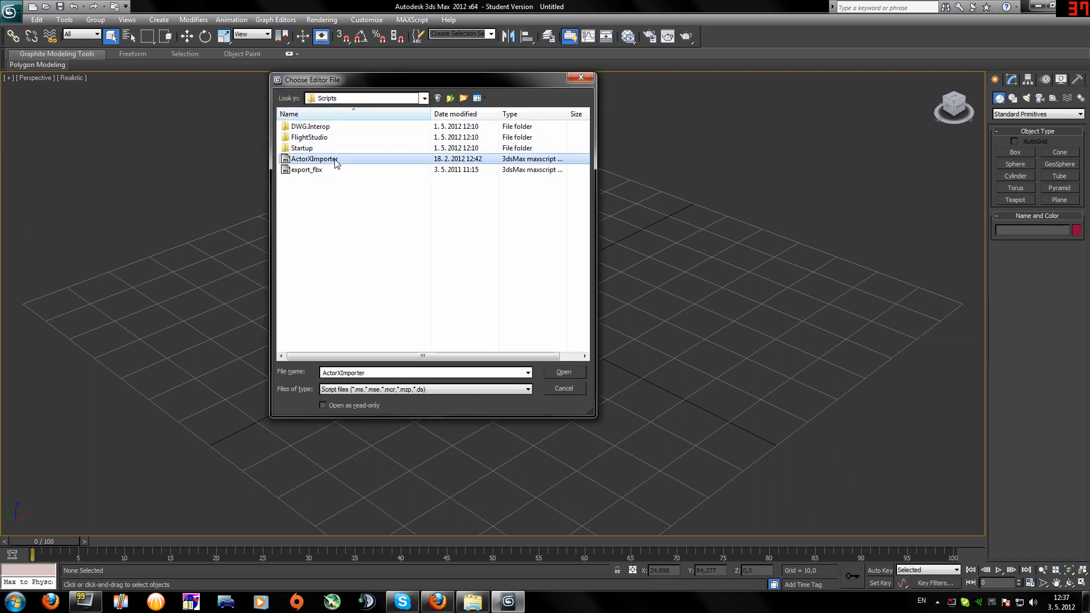
left_click(571, 370)
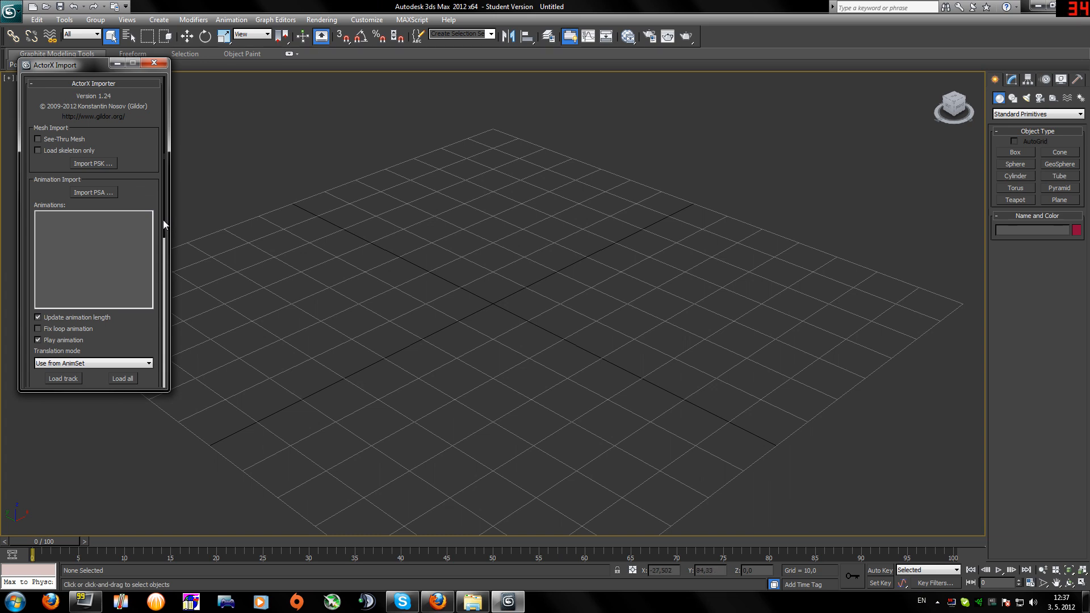
- Import the TUR_ARM_HGRa_MDL.psk mesh from the SkeletalMesh3 subfolder of ME3's BioH_Garrus_00_Explore folder with ActorX Importer
left_click_drag(163, 193, 122, 333)
left_click(92, 164)
left_click(452, 117)
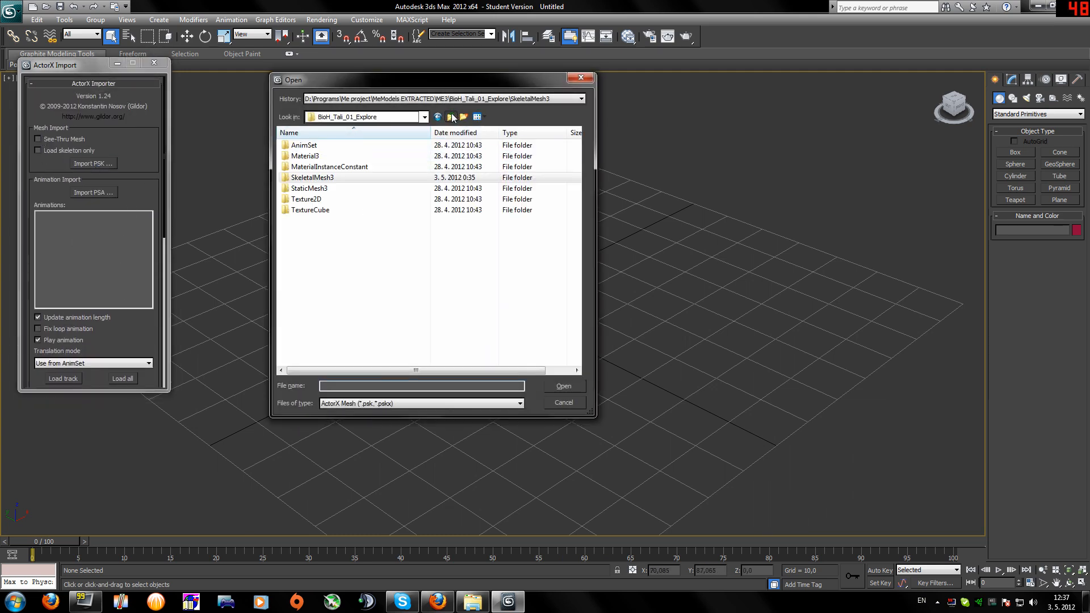
left_click(451, 117)
left_click(451, 117)
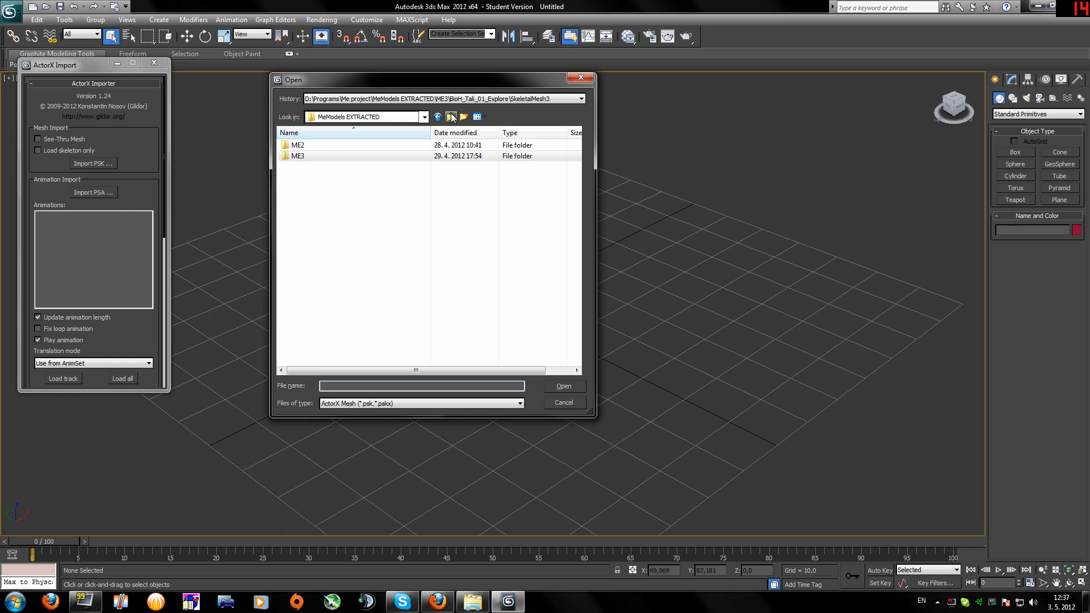
left_click(451, 117)
double_click(304, 156)
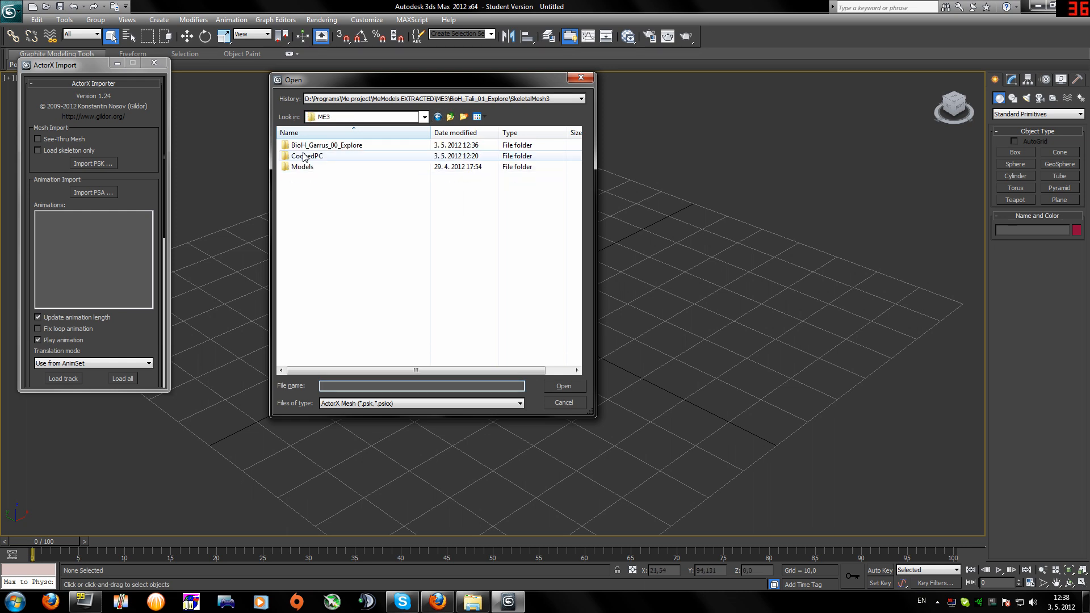
double_click(345, 146)
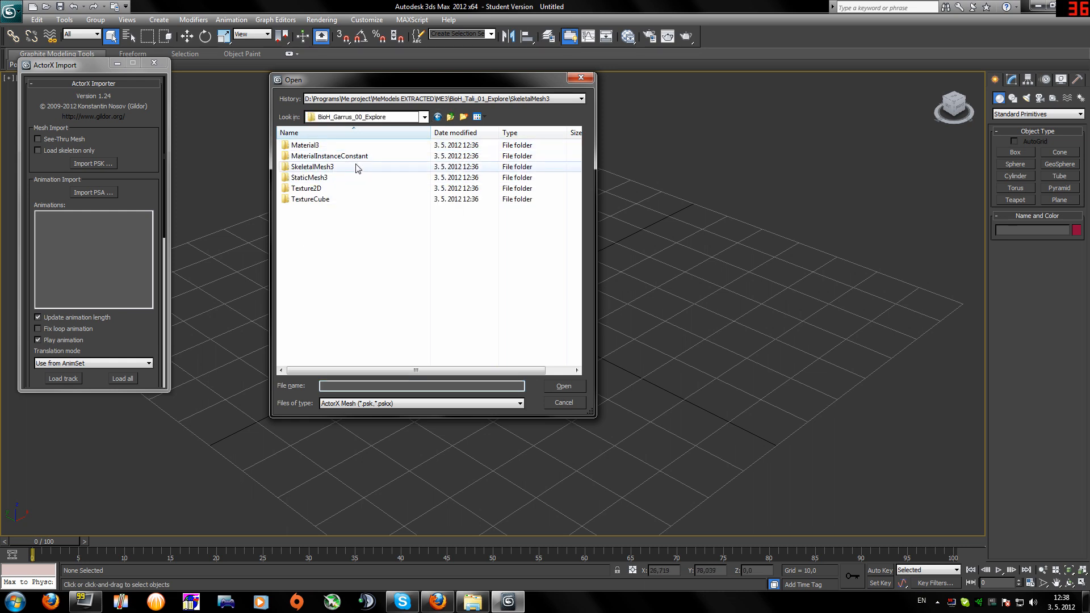
double_click(353, 167)
left_click(341, 157)
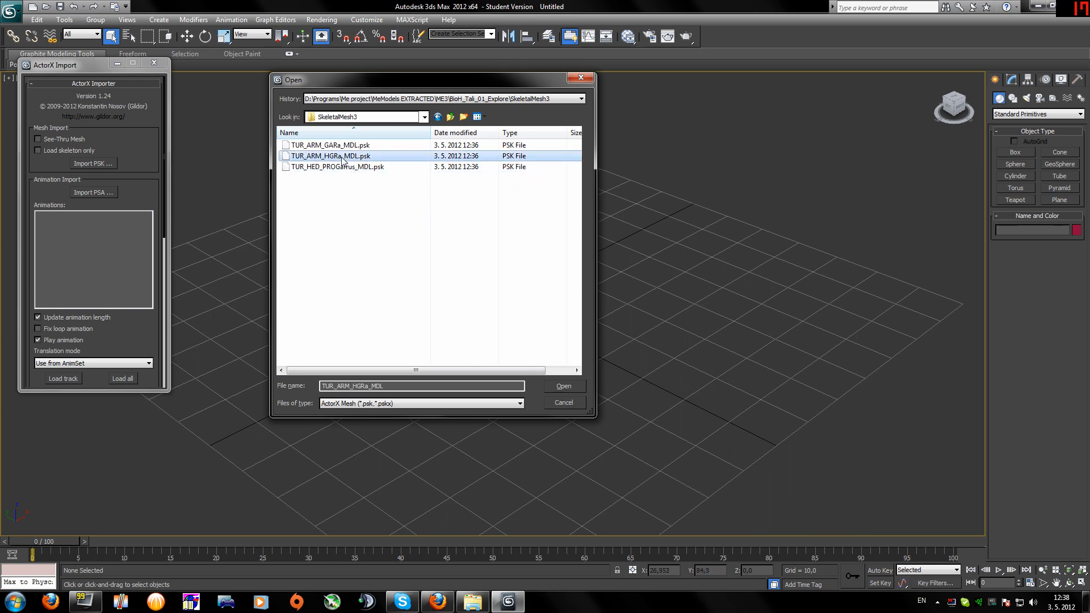
left_click(565, 387)
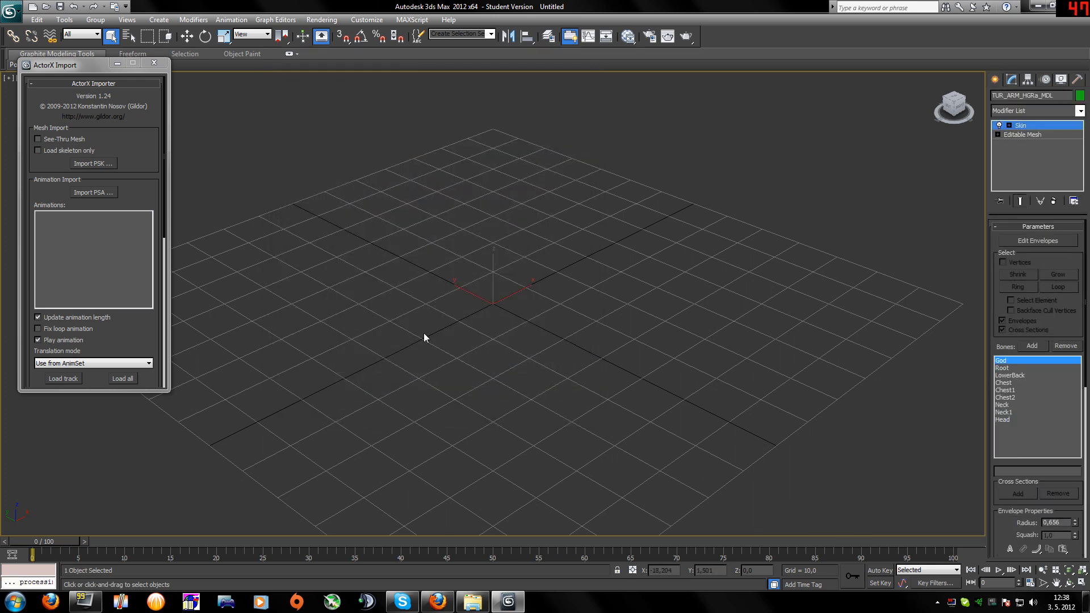
- Import the TUR_ARM_GARa_MDL.psk body mesh from the SkeletalMesh3 folder with ActorX Importer
middle_click_drag(550, 154, 524, 437)
middle_click_drag(543, 188, 573, 424)
scroll(589, 360, "down", 5)
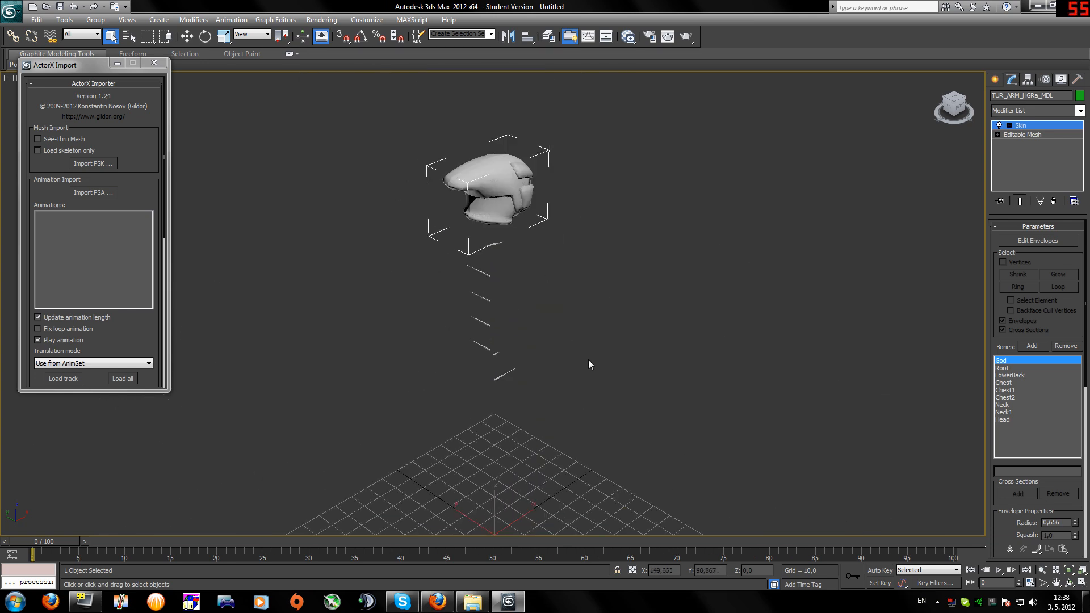
middle_click_drag(629, 254, 672, 284)
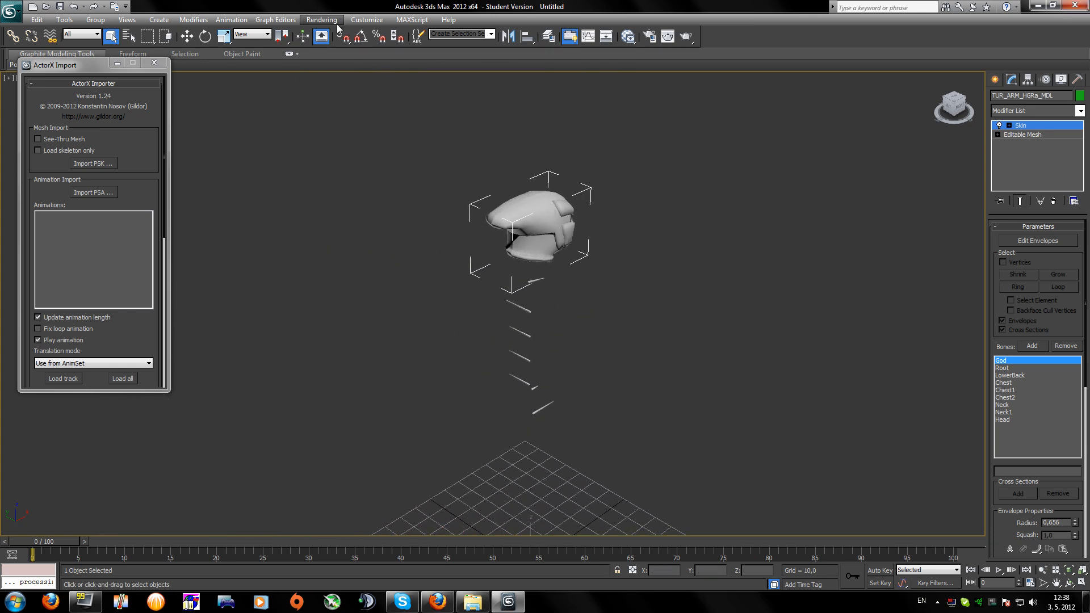
left_click(408, 21)
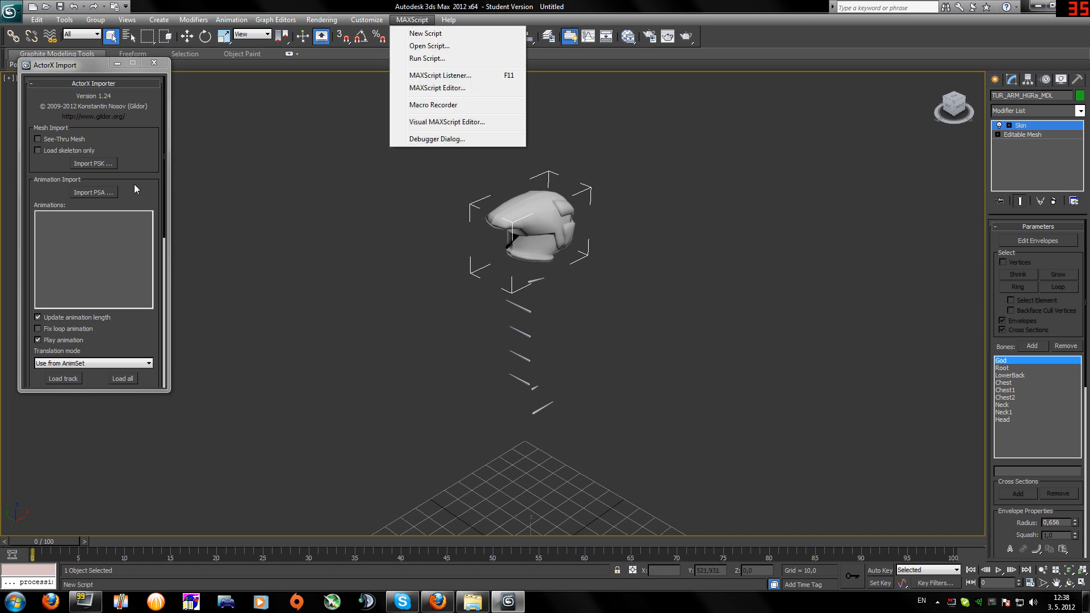
left_click(108, 164)
left_click(331, 146)
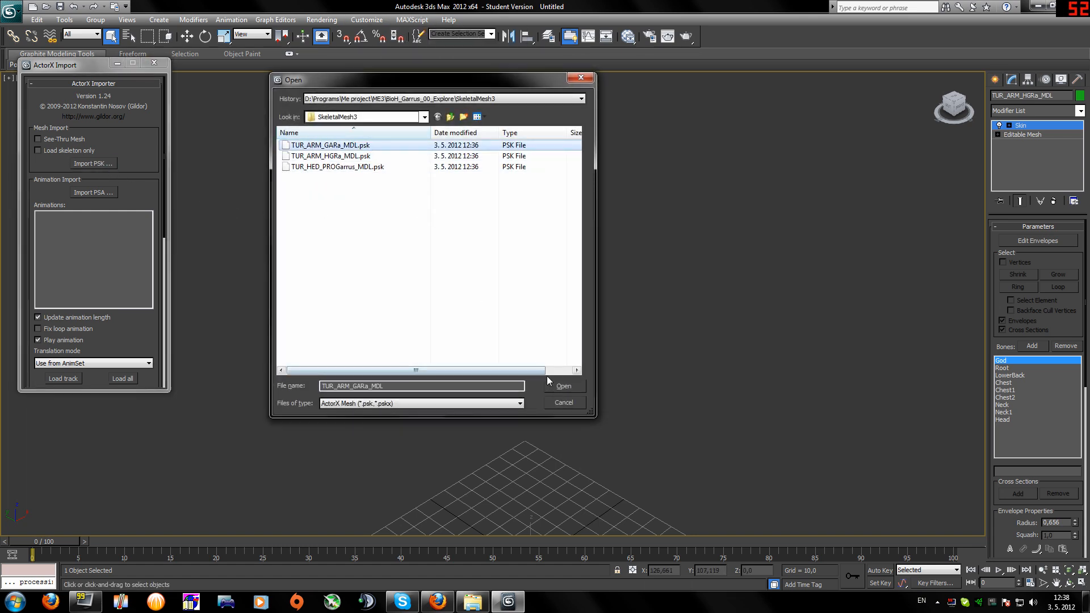
left_click(558, 389)
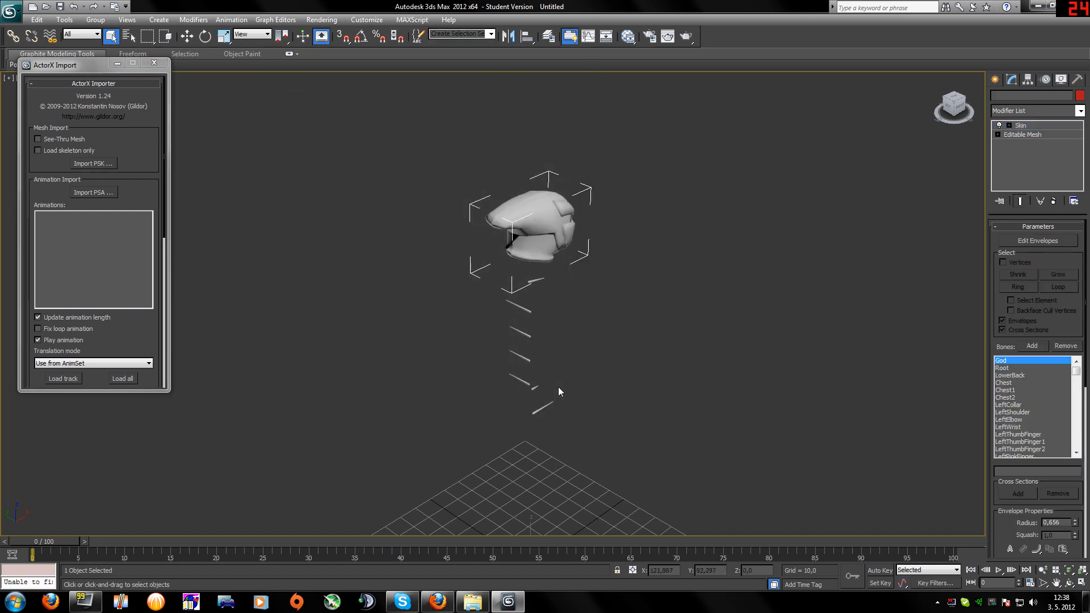
- Import the TUR_HED_PROGarrus_MDL.psk head mesh from the SkeletalMesh3 folder with ActorX Importer
left_click(92, 169)
left_click(334, 157)
left_click(336, 167)
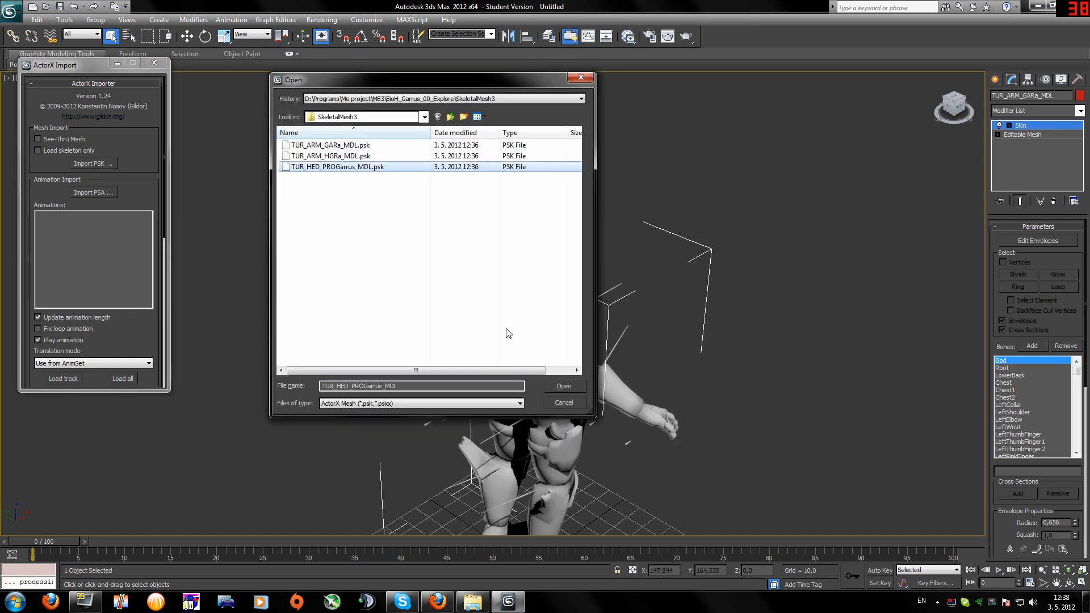
left_click(564, 388)
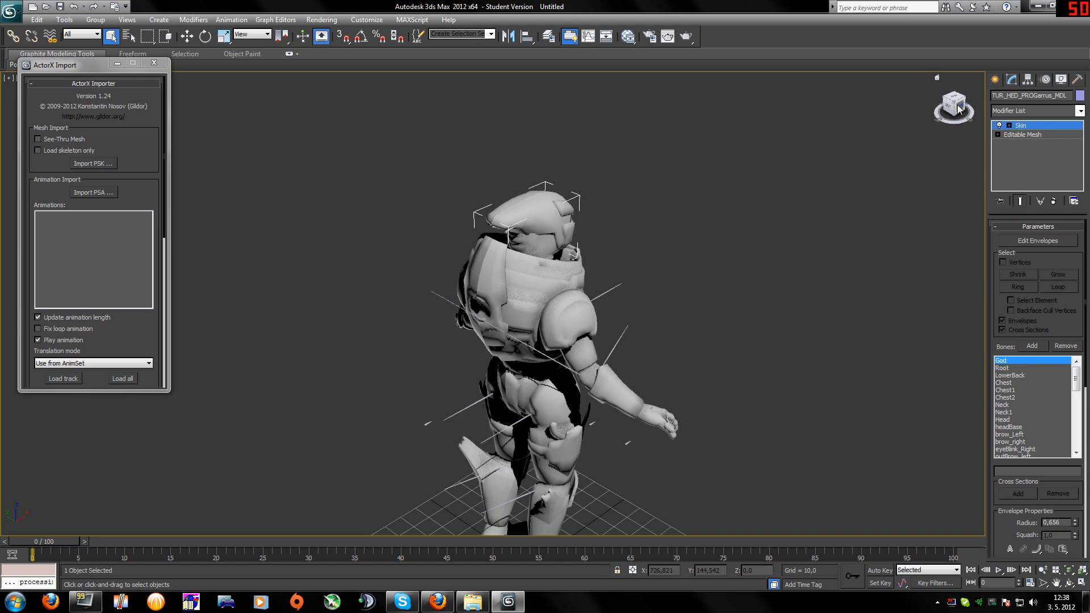
- Hide the TUR_ARM_HGRa_MDL helmet mesh that covers Garrus's head
left_click_drag(958, 109, 868, 106)
left_click(753, 201)
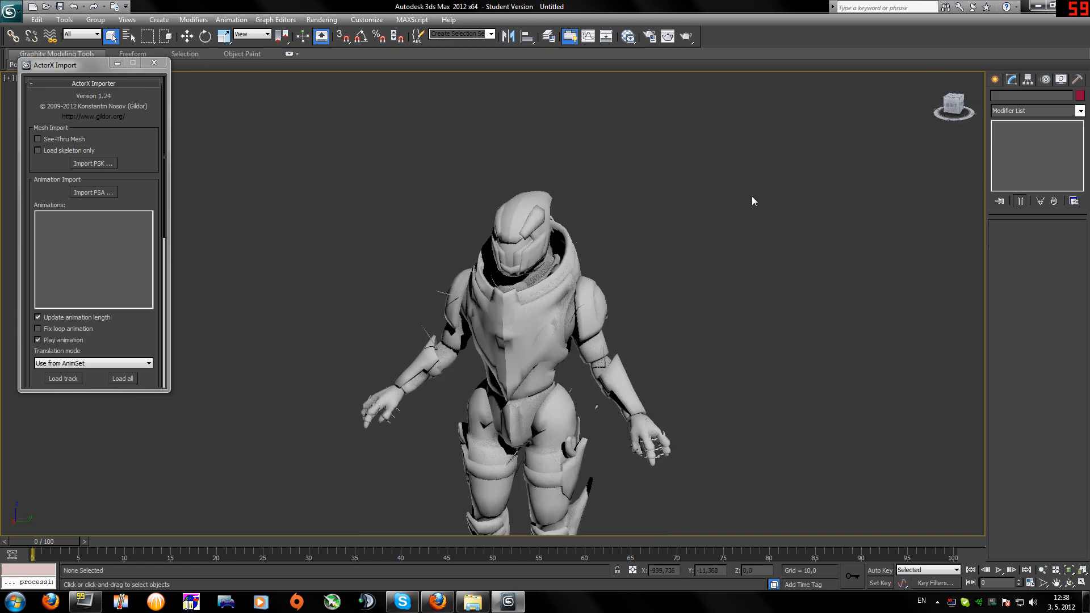
left_click(522, 218)
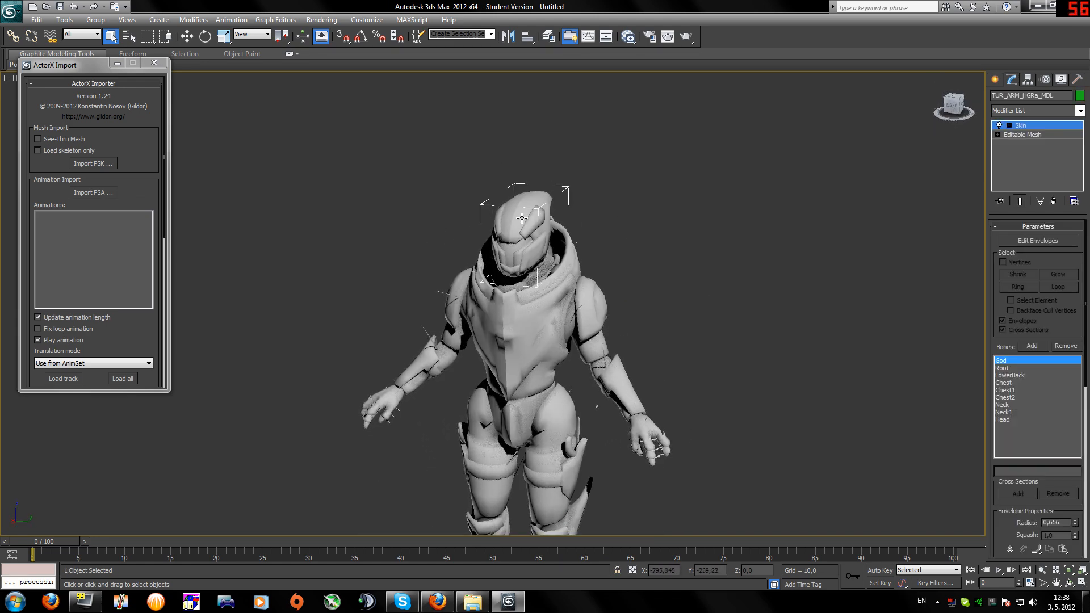
right_click(523, 222)
left_click(561, 177)
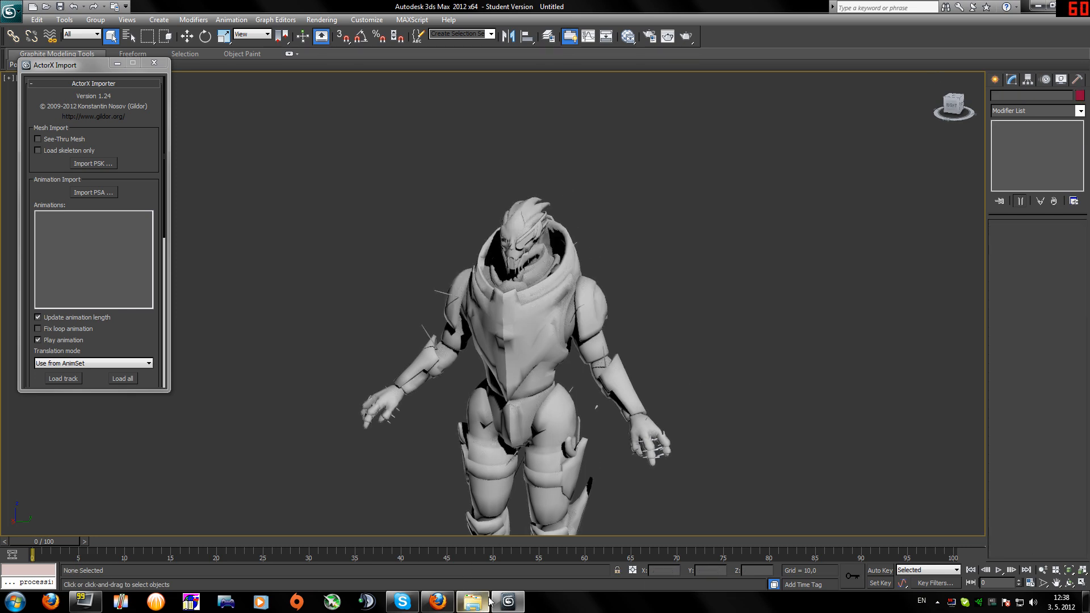
- In Windows Explorer, open BioH_Garrus_00_Explore's Texture2D folder and select the TUR_ARM_HGRa_Diff texture
left_click(486, 600)
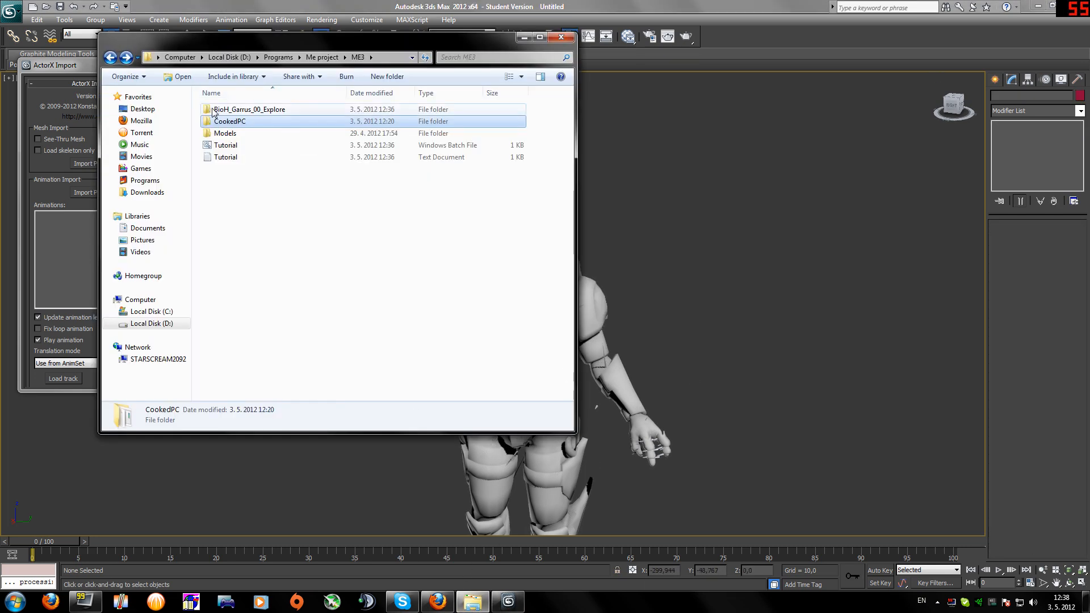
double_click(256, 109)
left_click(243, 159)
double_click(243, 159)
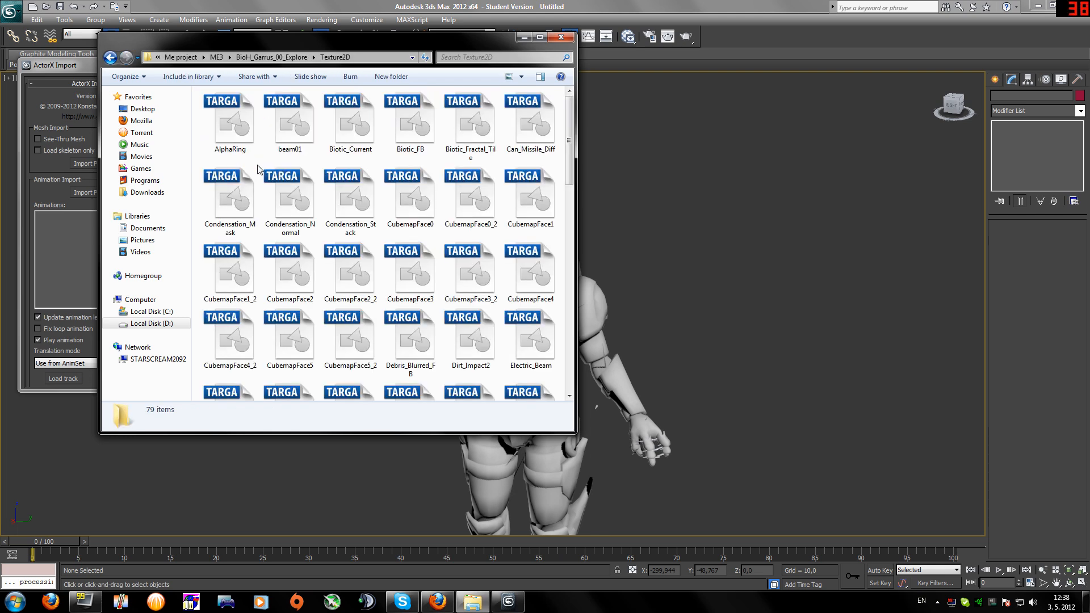
left_click(290, 207)
scroll(351, 272, "down", 5)
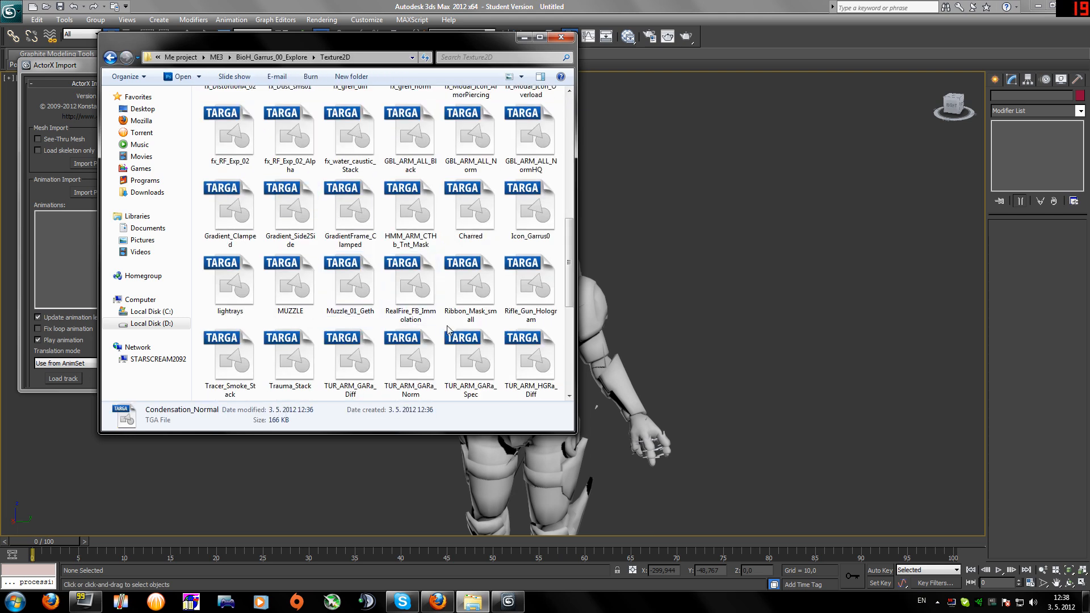
scroll(426, 321, "down", 5)
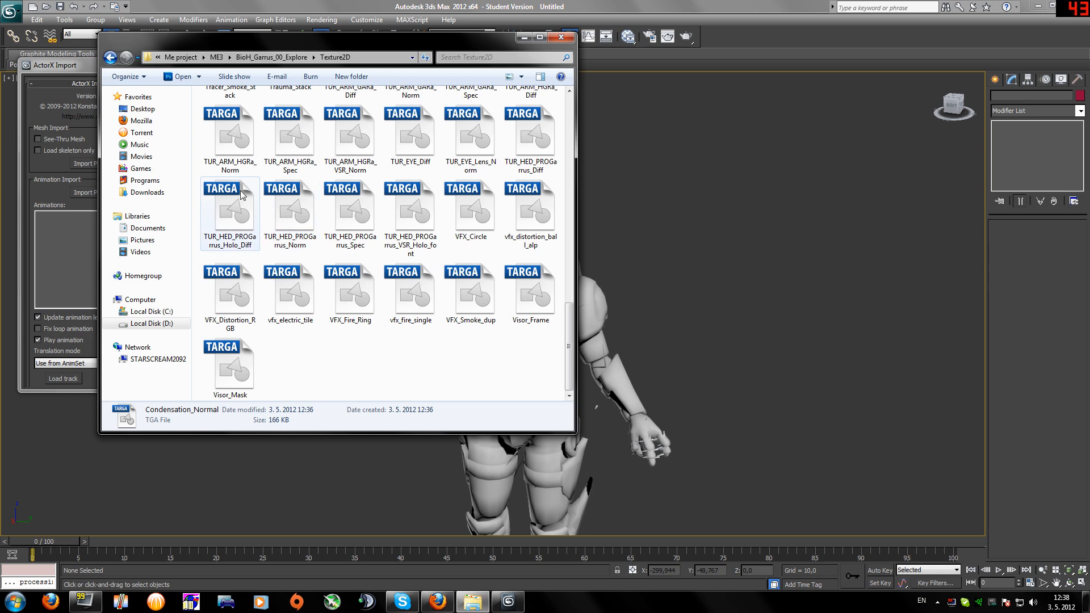
left_click(230, 136)
scroll(318, 261, "up", 3)
left_click(529, 267)
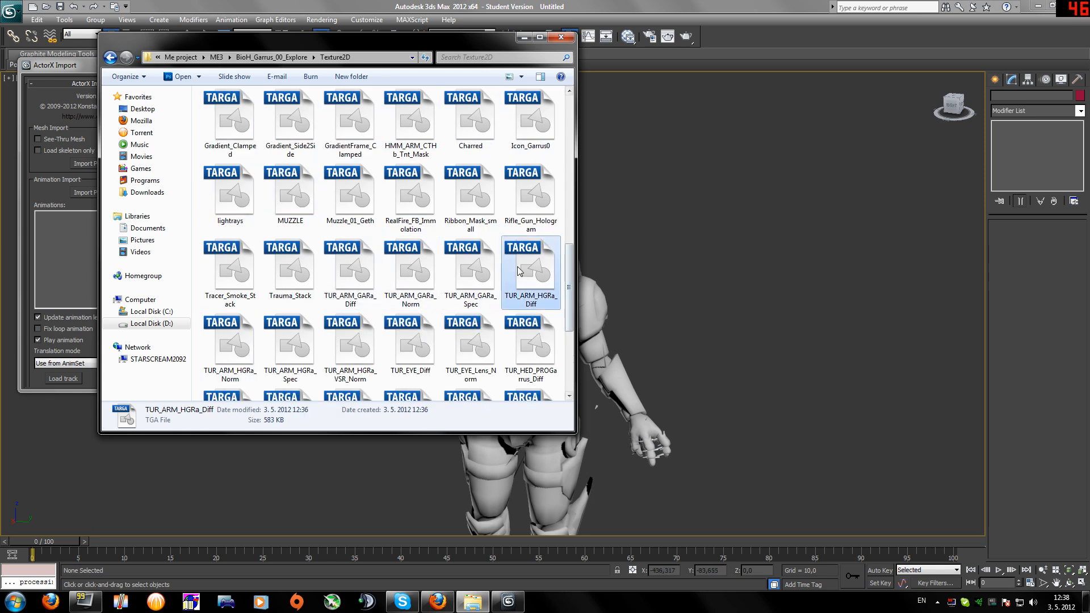
- Apply the TUR_ARM_HGRa_Diff texture to the body mesh in 3ds Max, and replace it with TUR_ARM_GARa_Diff
left_click_drag(329, 48, 766, 65)
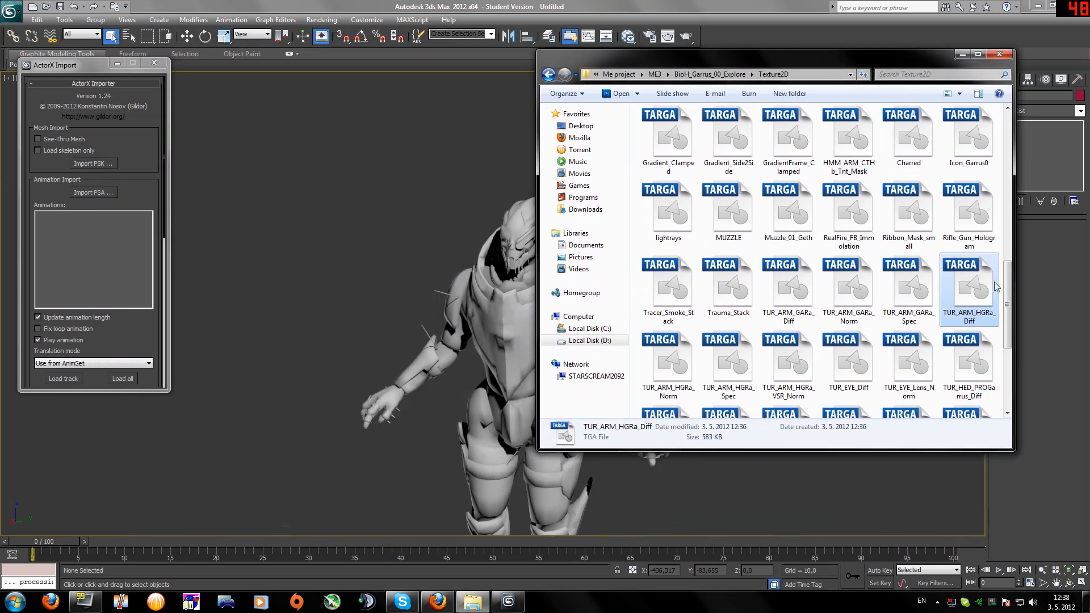
left_click_drag(982, 294, 509, 322)
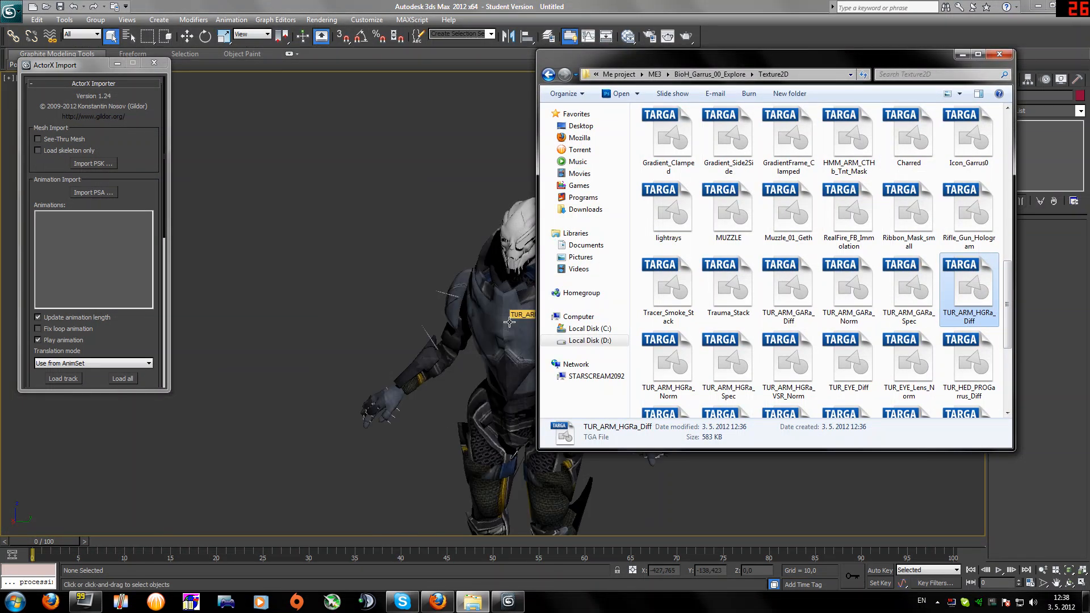
left_click_drag(796, 293, 514, 324)
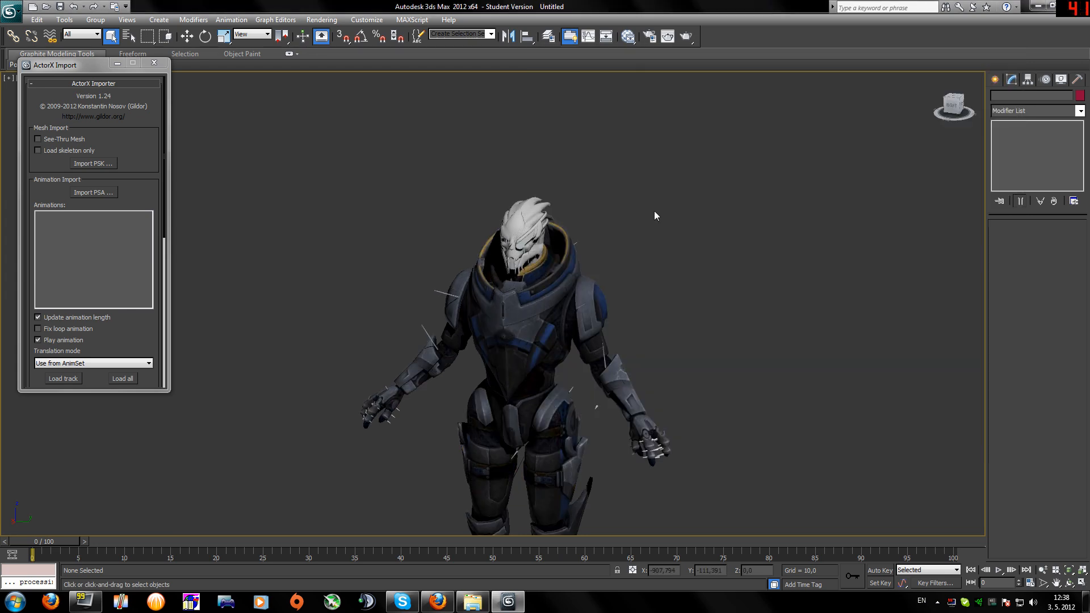
- Pose the textured model by rotating the RightShoulder bone to raise the arm and the LeftHip bone to swing the leg
mouse_move(956, 106)
left_mouse_down()
mouse_move(823, 104)
mouse_move(948, 96)
mouse_move(964, 122)
left_mouse_up()
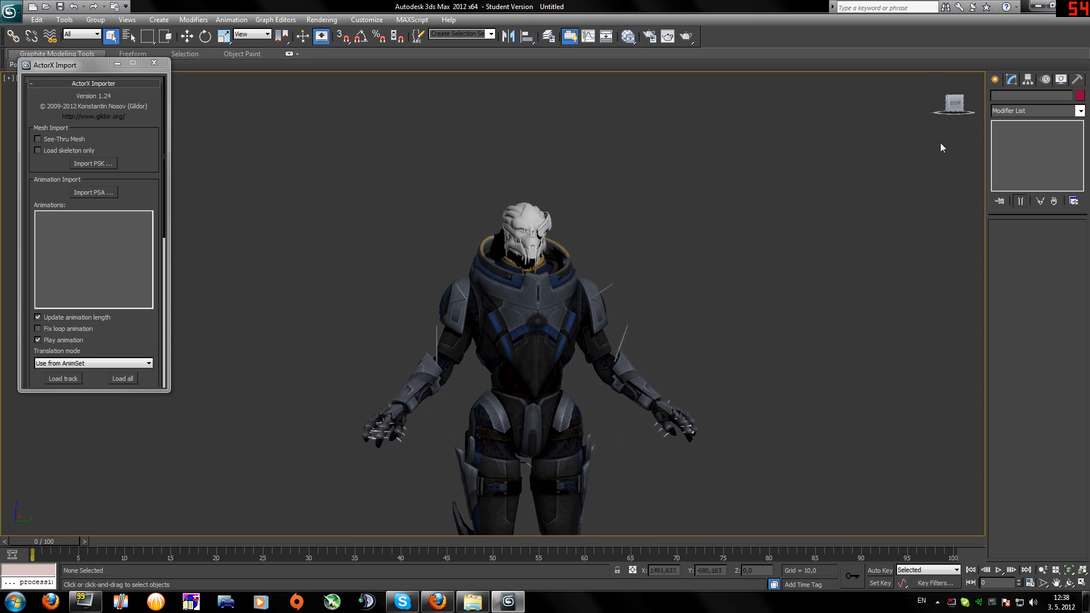
left_click_drag(958, 108, 953, 116)
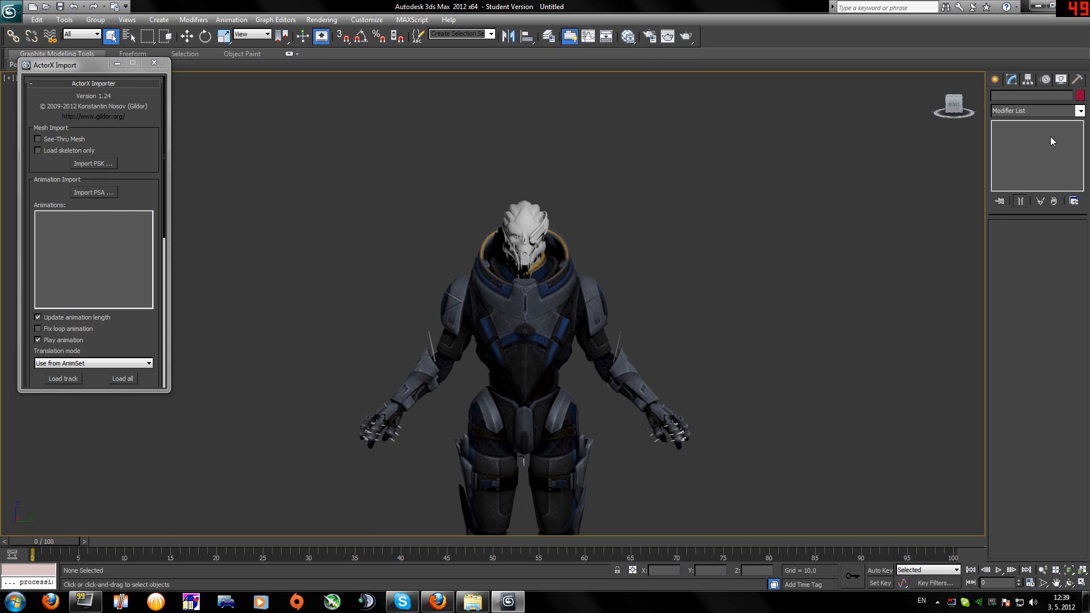
mouse_move(951, 111)
left_mouse_down()
mouse_move(910, 119)
mouse_move(947, 123)
left_mouse_up()
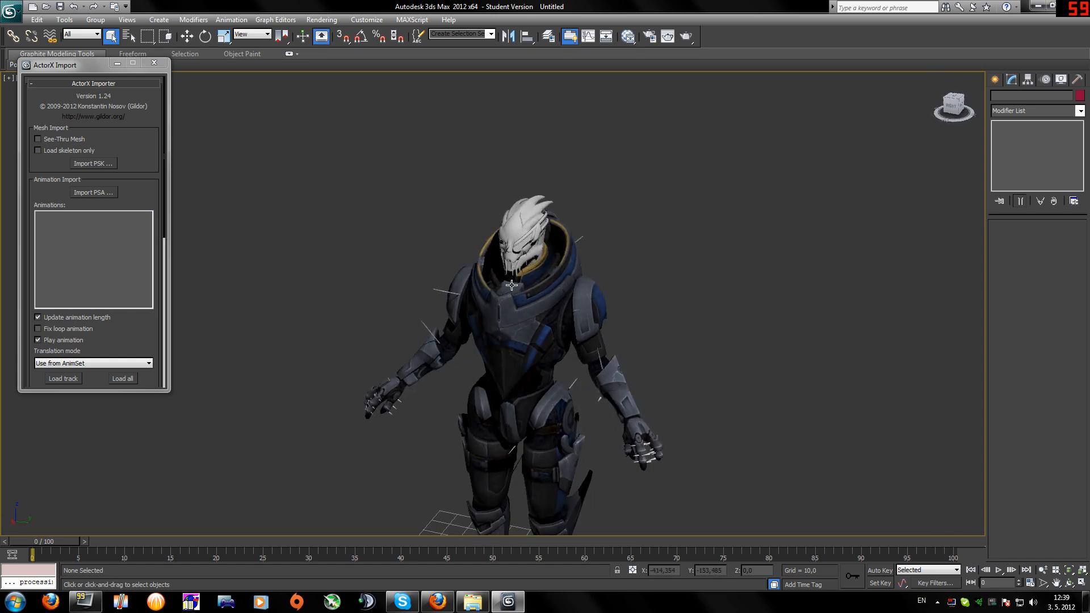
left_click(441, 290)
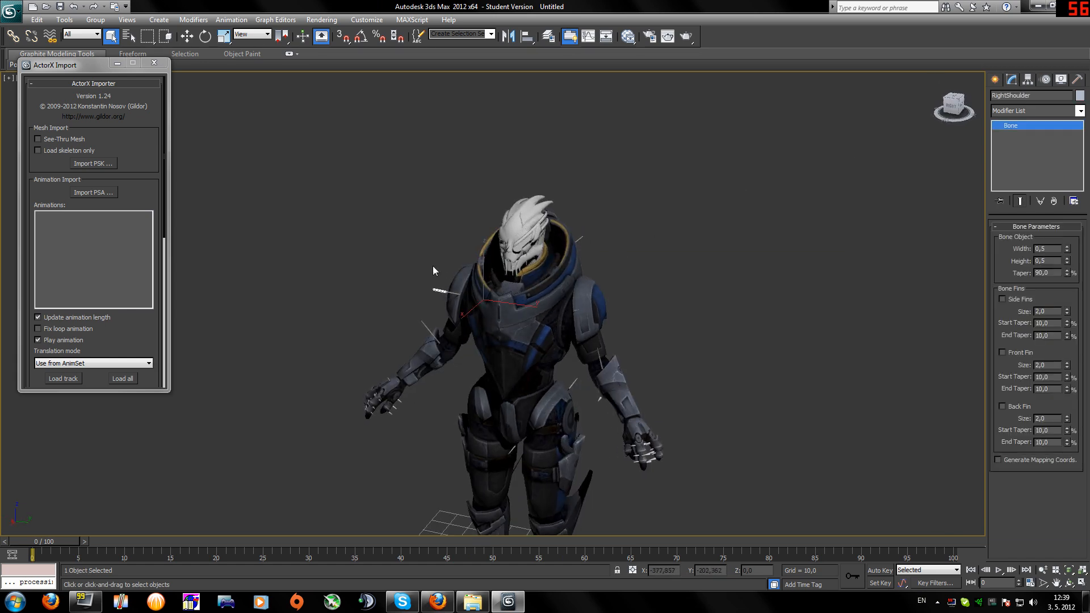
left_click(206, 36)
left_click_drag(477, 271, 485, 205)
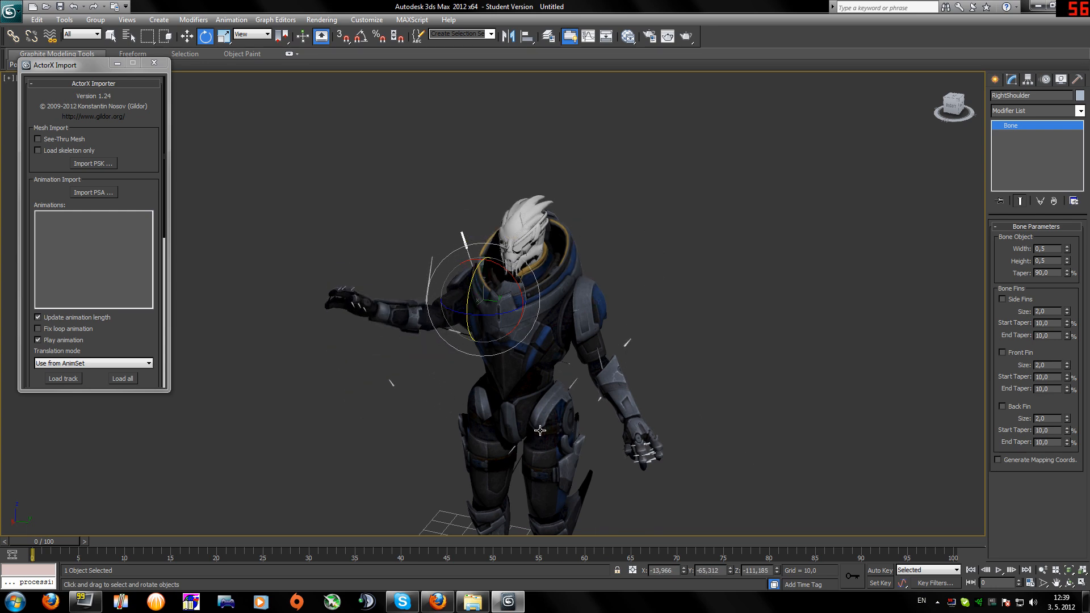
left_click(572, 389)
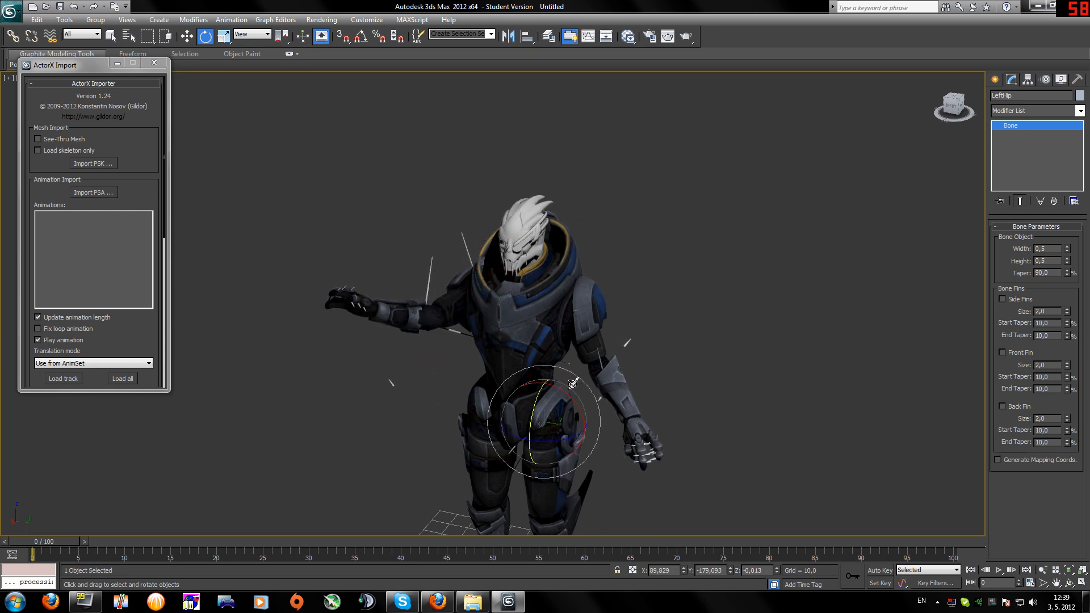
left_click_drag(573, 390, 585, 333)
- Open the TUR_ARM_GARa_Diff texture from the Texture2D folder in Photoshop
left_click(473, 600)
left_click(813, 271)
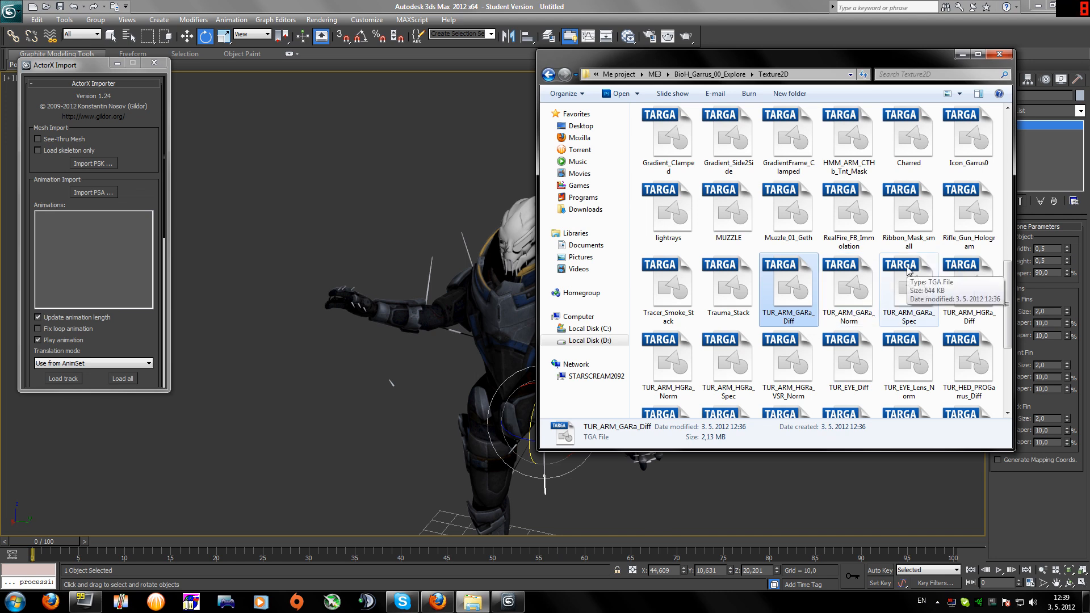
double_click(797, 297)
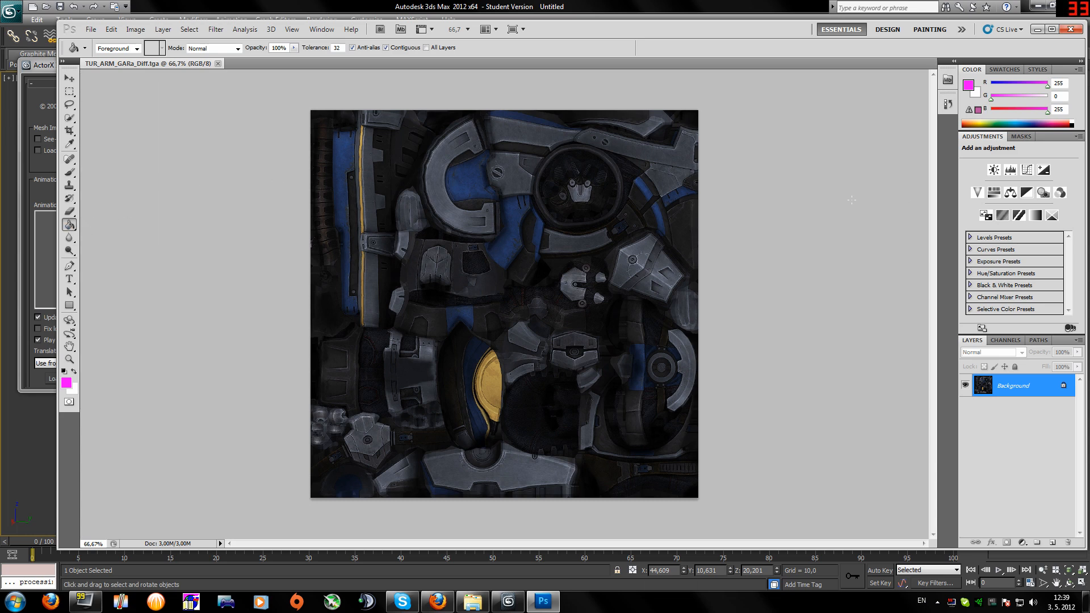
- Fill several grey armor panels of the texture with magenta (255, 0, 255) using the Paint Bucket, and undo the last, overly wide fill
left_click(453, 165)
left_click(531, 126)
left_click(512, 176)
left_click(661, 155)
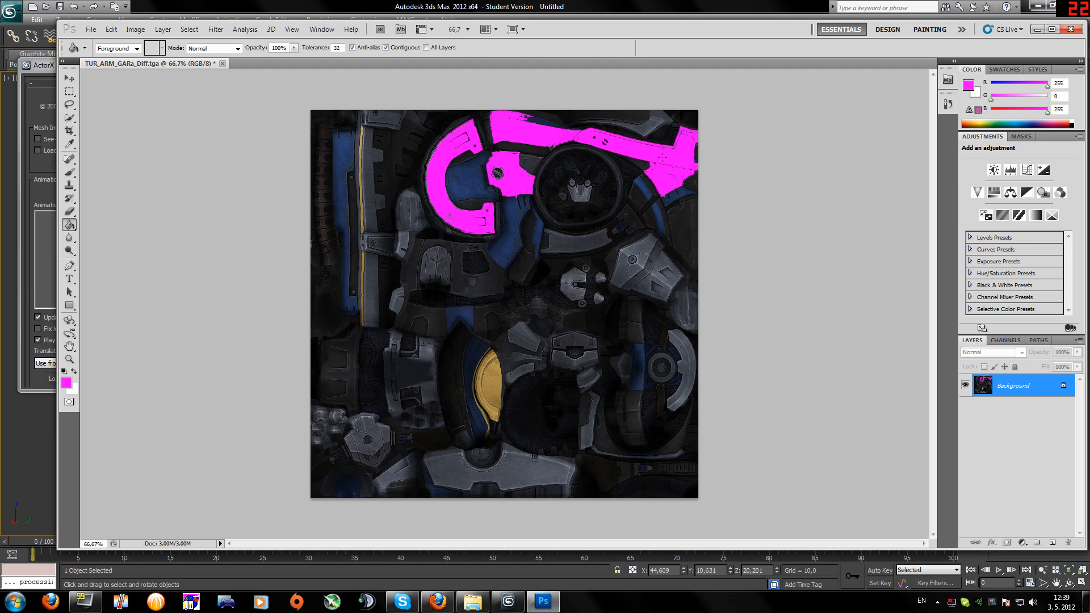
left_click(638, 269)
left_click(679, 358)
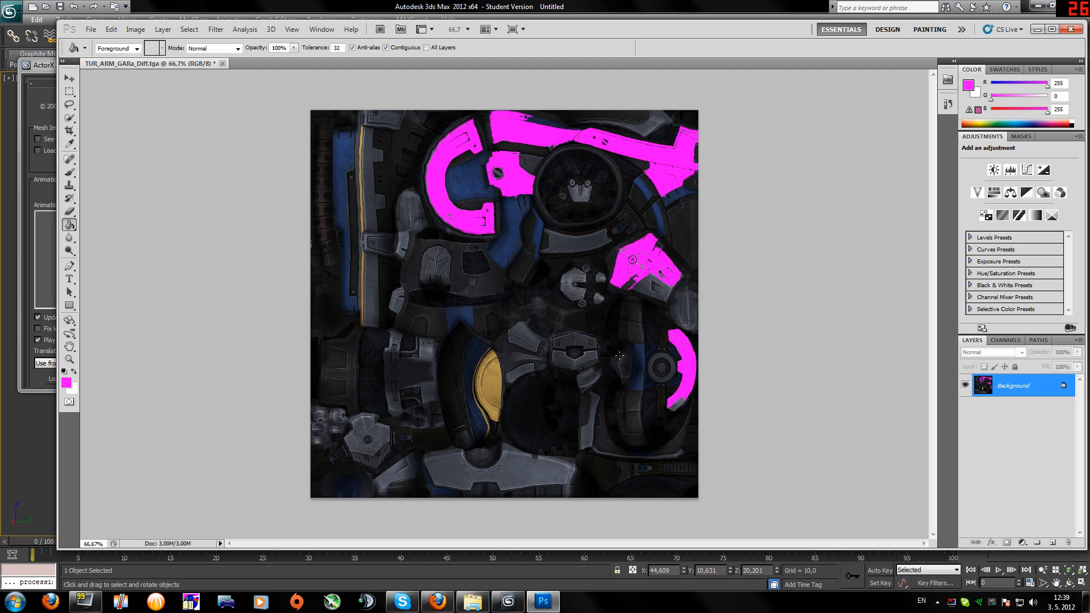
left_click(564, 344)
left_click(502, 478)
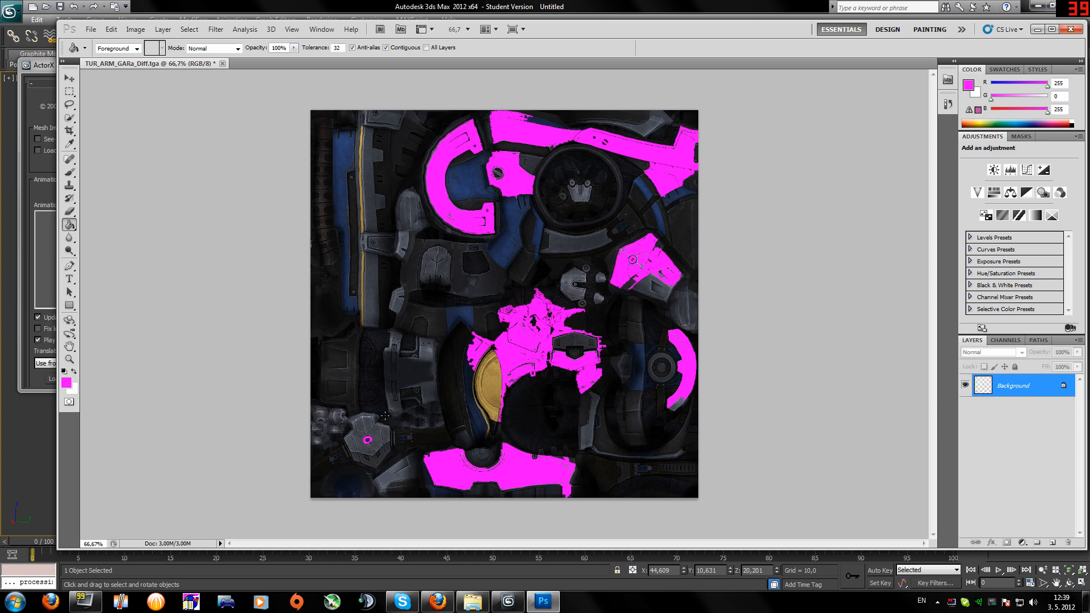
left_click(422, 384)
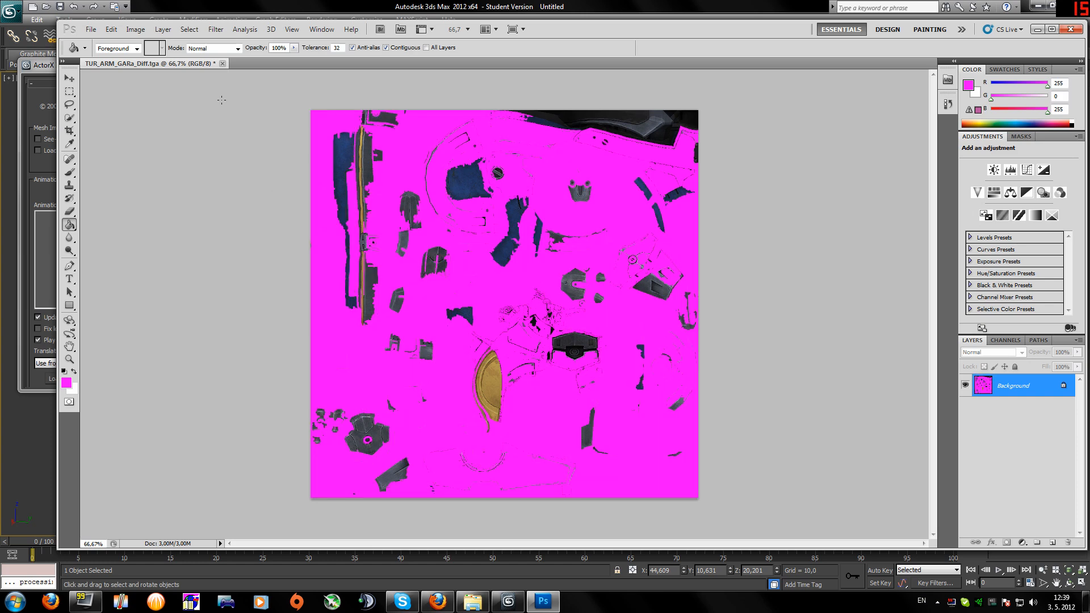
key("ctrl+z")
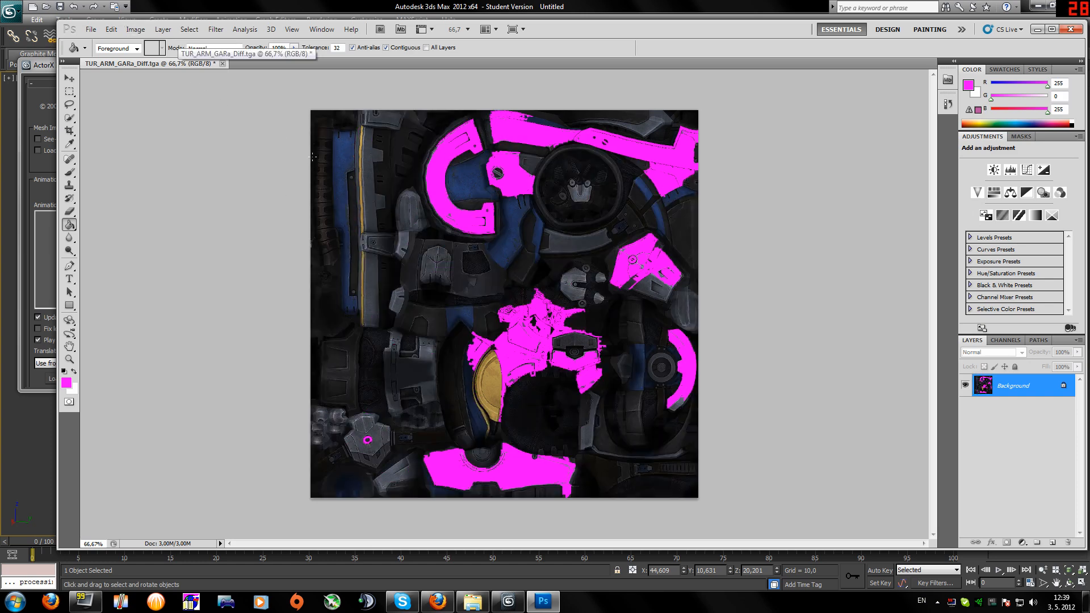
- Fill the blue and grey strips and the remaining armor panels in the texture's left half with magenta
left_click(353, 164)
left_click(370, 157)
left_click(347, 147)
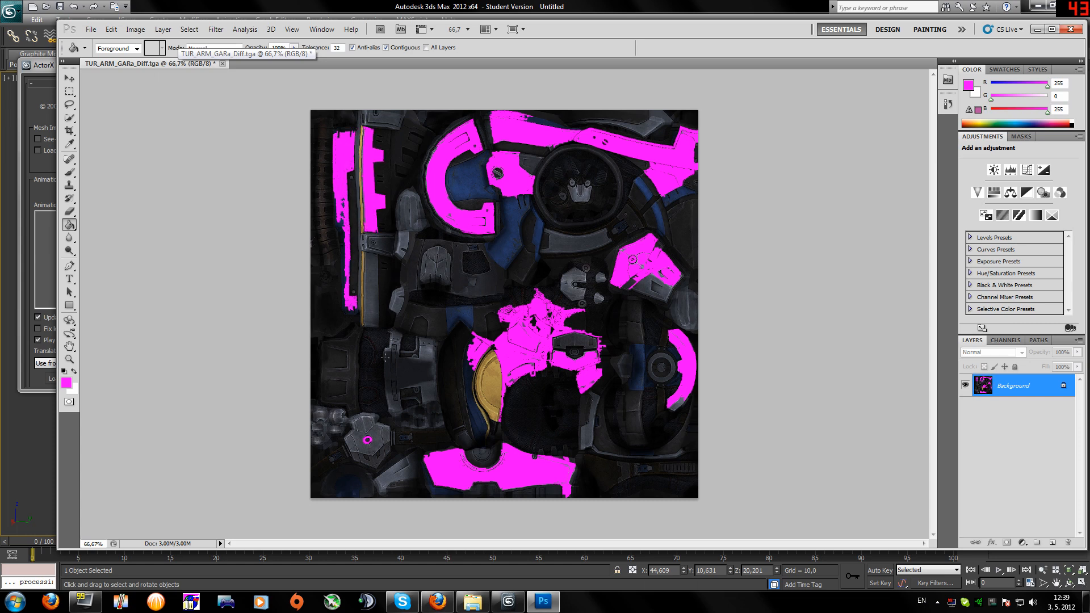
left_click(379, 307)
left_click(382, 444)
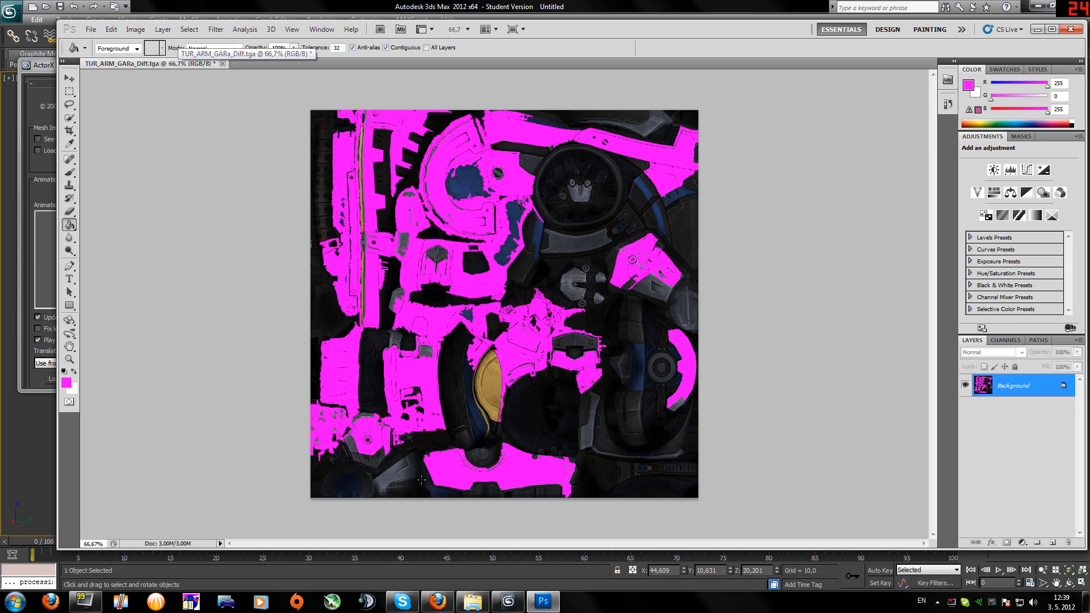
left_click(392, 476)
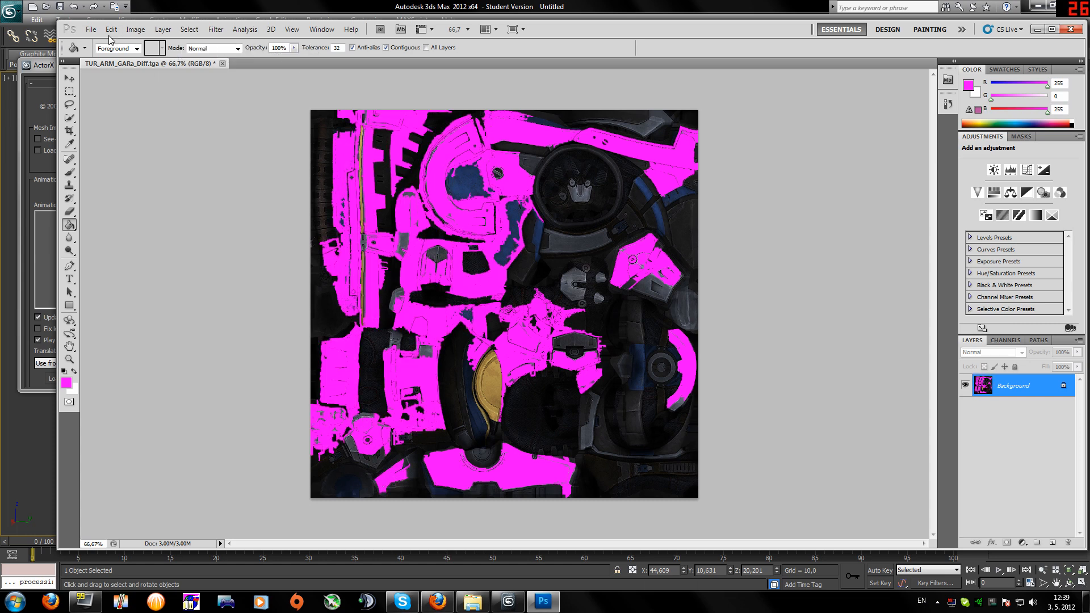
- Save the recolored texture as a 24 bits/pixel Targa file named PINK in the Texture2D folder, then close Photoshop
left_click(89, 29)
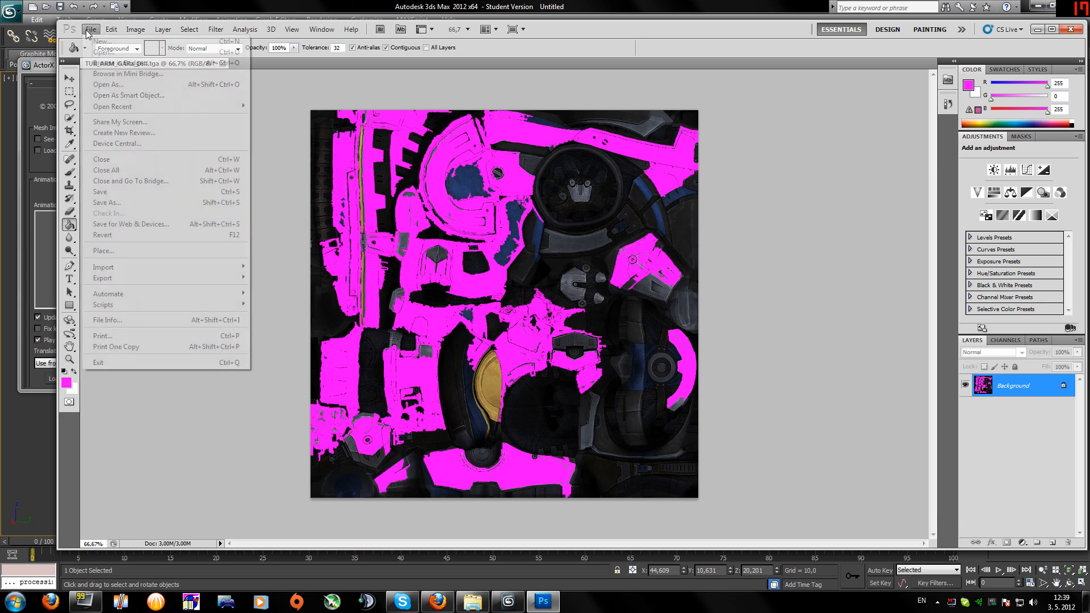
left_click(130, 204)
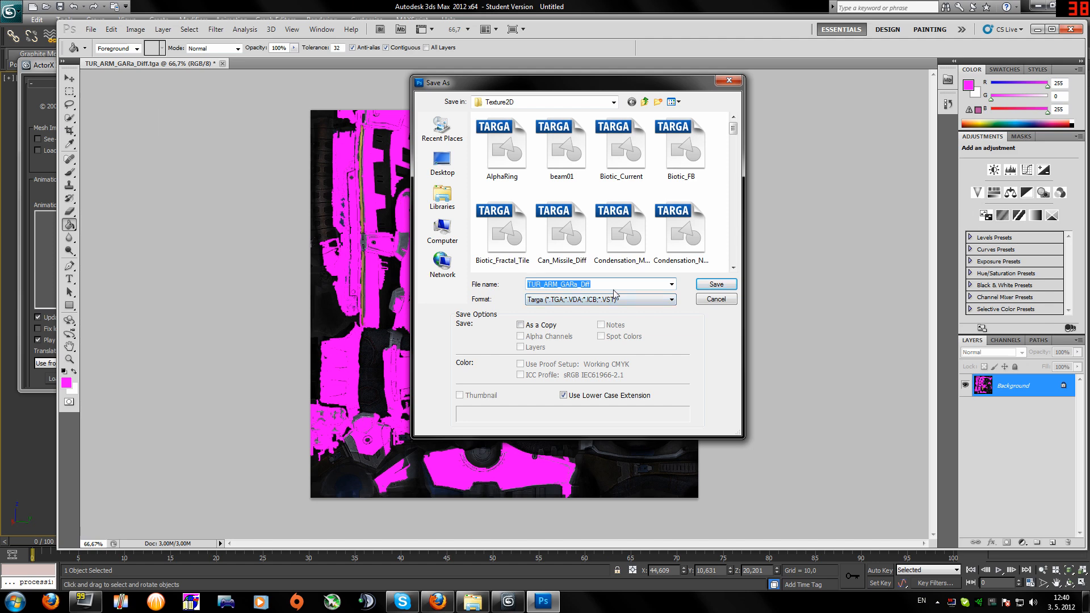
type("PINK")
left_click(734, 289)
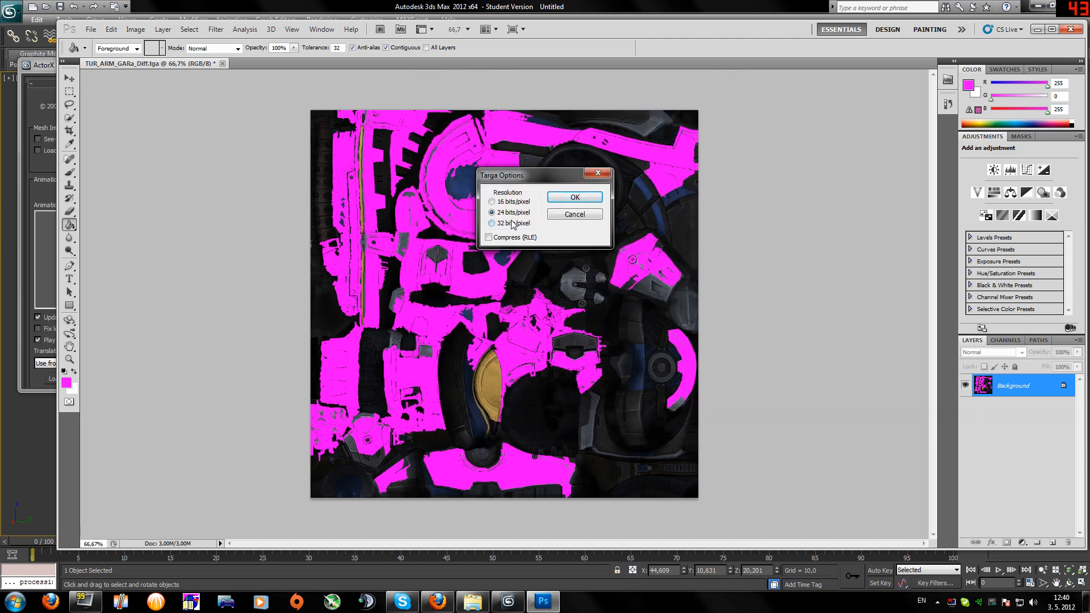
left_click(574, 198)
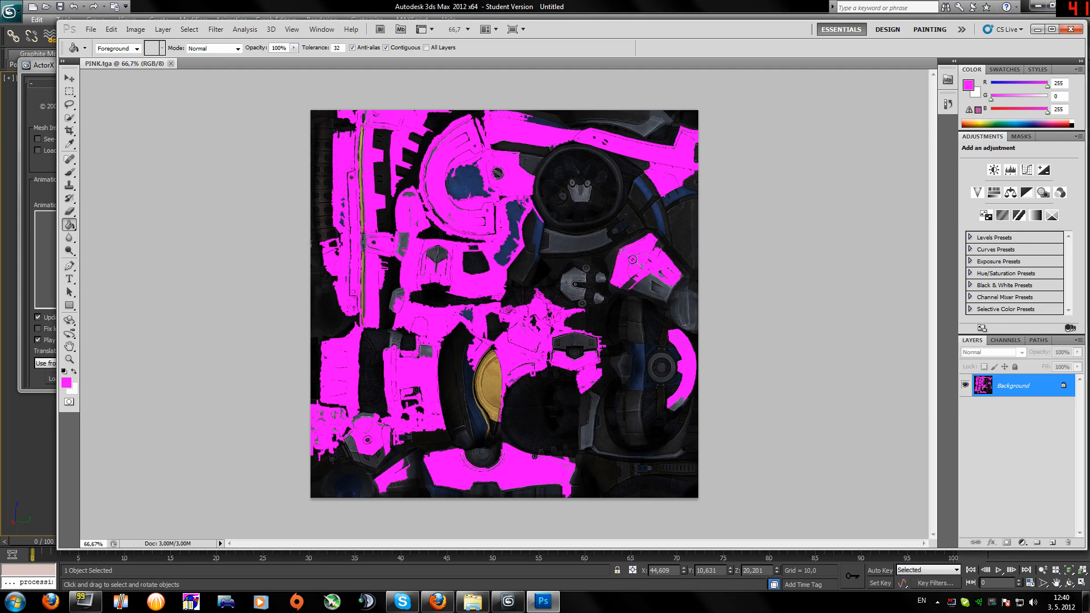
left_click(1070, 29)
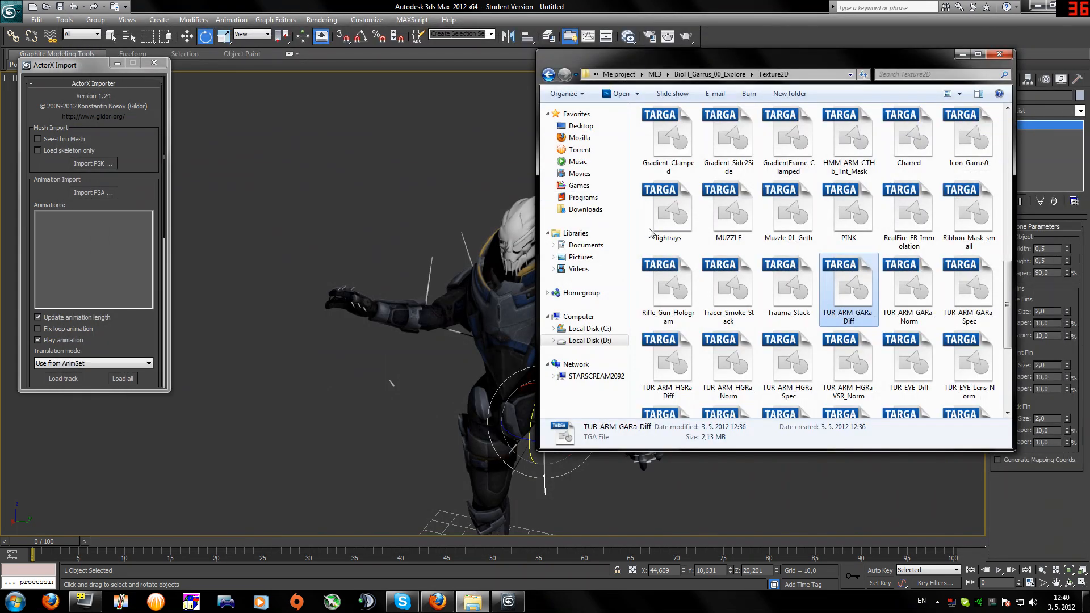
- Apply the PINK texture from the Texture2D folder to Garrus's armor mesh in 3ds Max
left_click(683, 207)
left_click(842, 218)
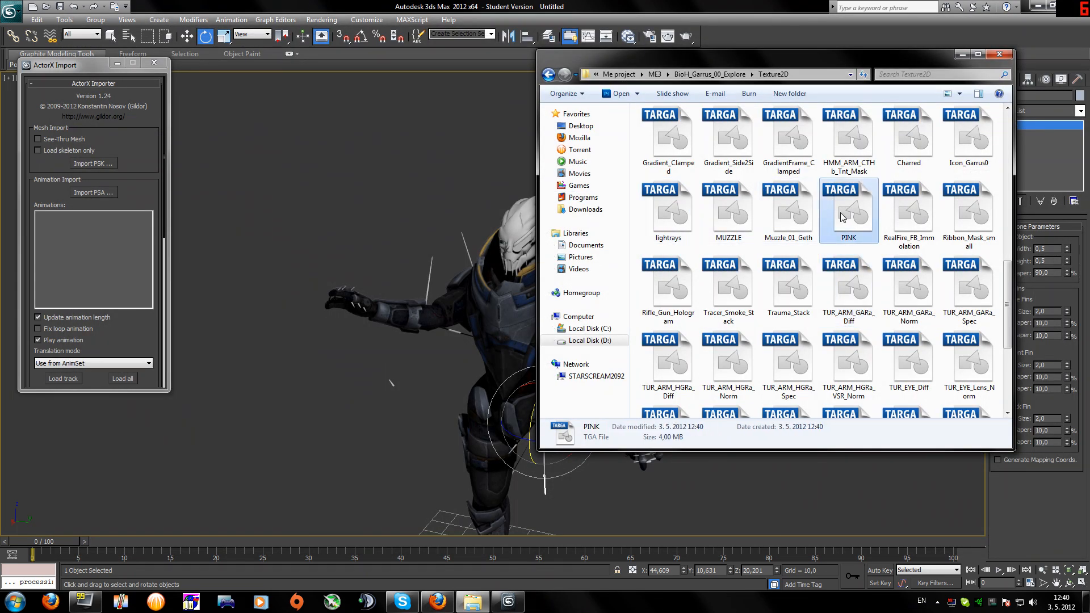
left_click_drag(815, 59, 925, 57)
left_click_drag(960, 206, 516, 344)
left_click(702, 2)
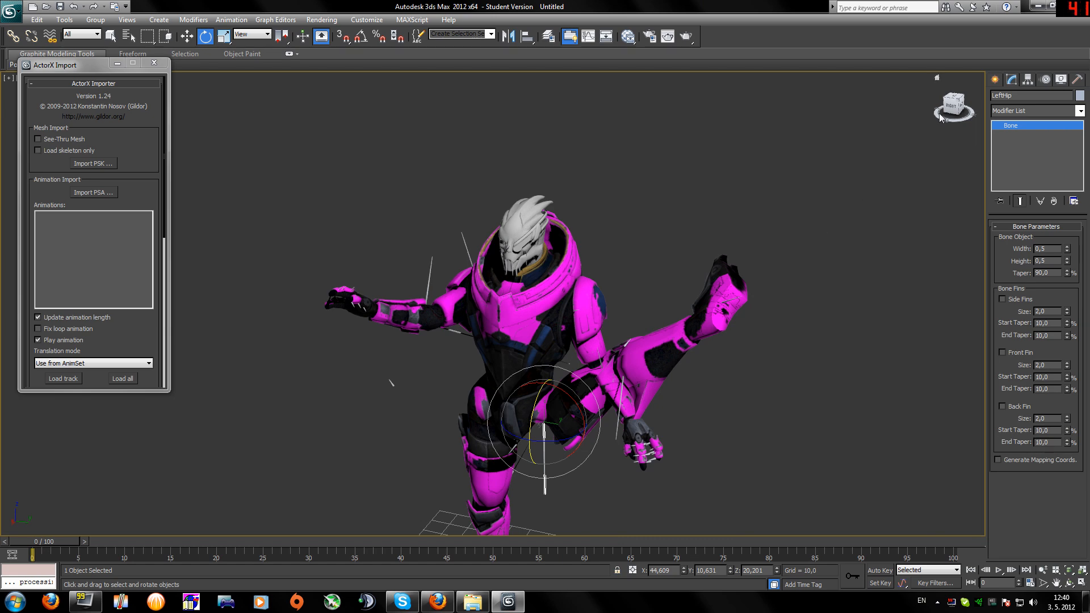
- Rotate the LeftHip bone to swing Garrus's raised leg down toward the ground
mouse_move(956, 108)
left_mouse_down()
mouse_move(892, 108)
mouse_move(953, 107)
left_mouse_up()
mouse_move(545, 318)
middle_mouse_down("alt")
mouse_move(591, 334)
mouse_move(529, 316)
mouse_move(551, 323)
middle_mouse_up("alt")
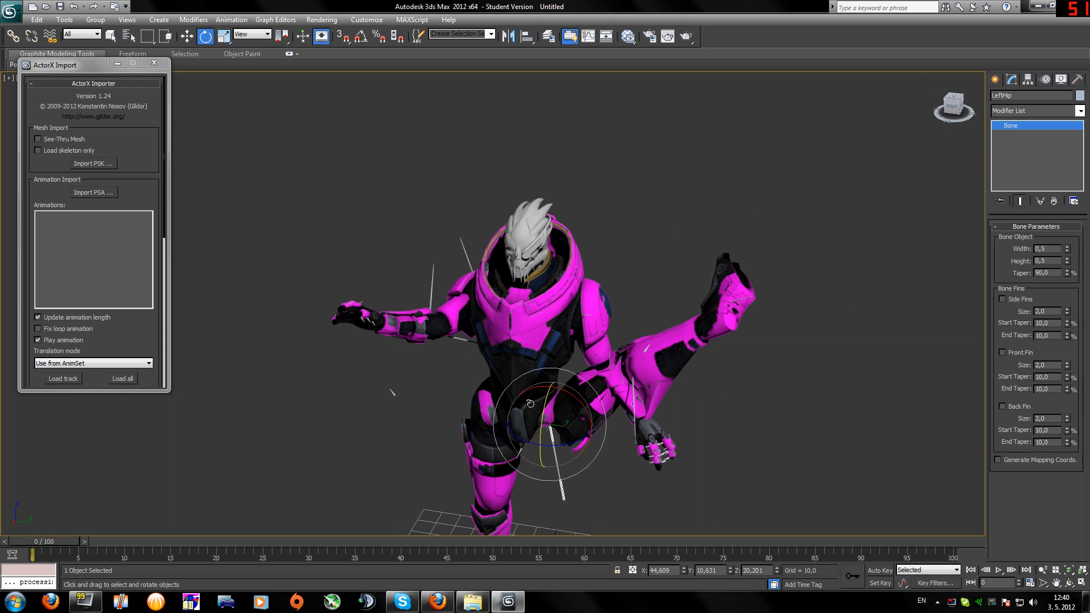
left_click_drag(530, 404, 637, 531)
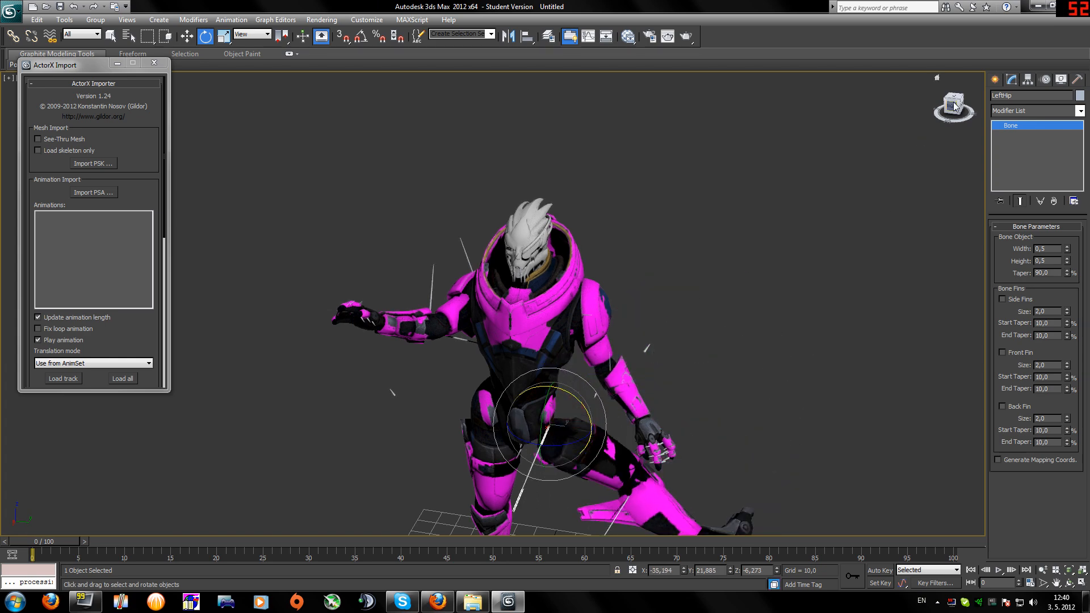
left_click_drag(955, 111, 908, 78)
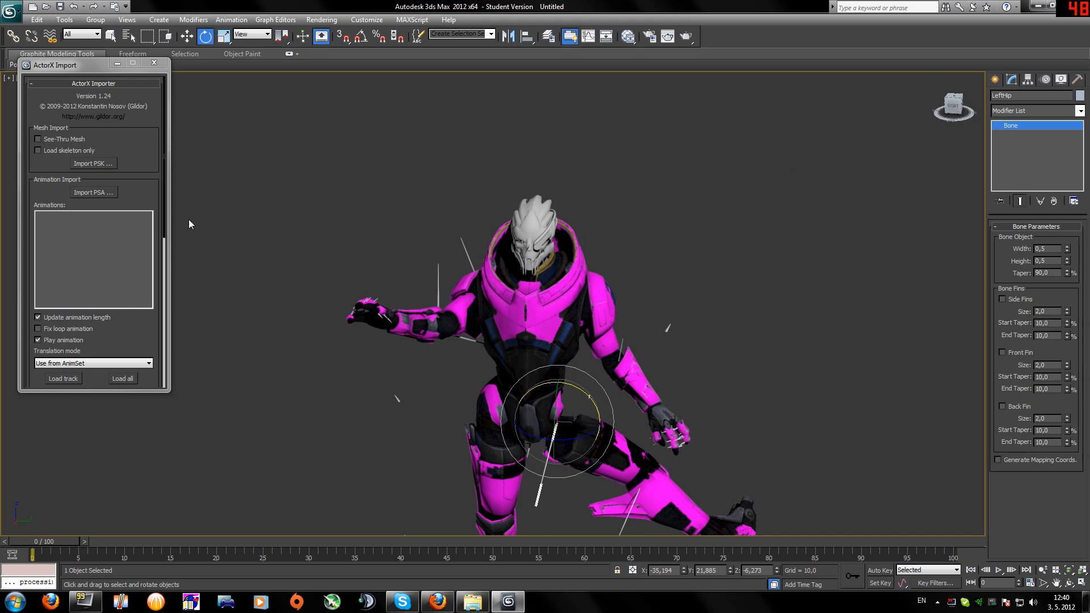
- Import the animation set HMF_EX_Pistol.psa from BioH_Tali_01_Explore's AnimSet folder and play its EX_Run animation on the Garrus model
left_click(93, 195)
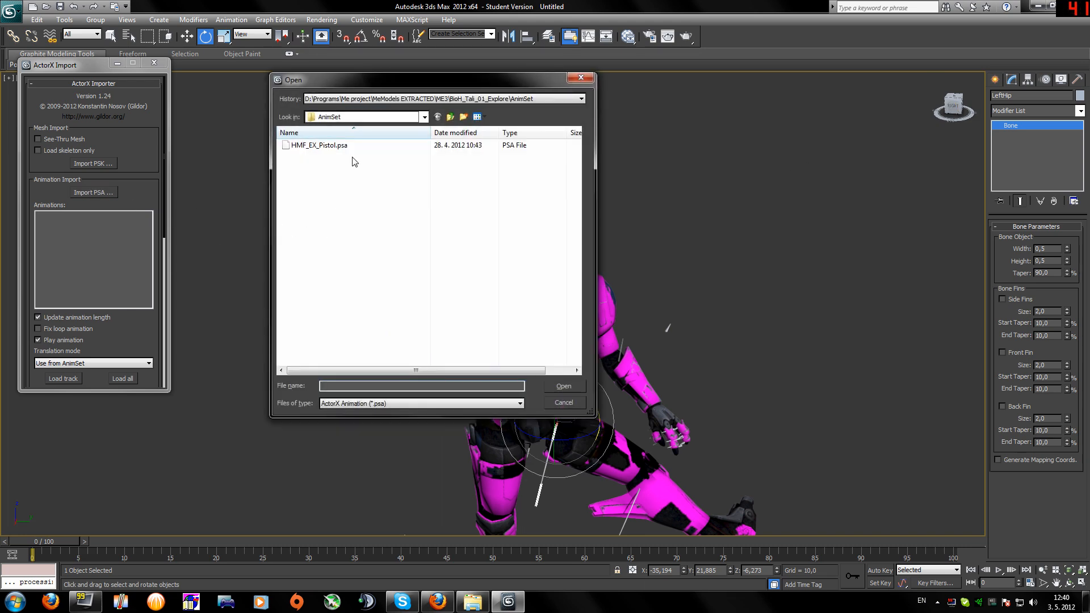
left_click(451, 117)
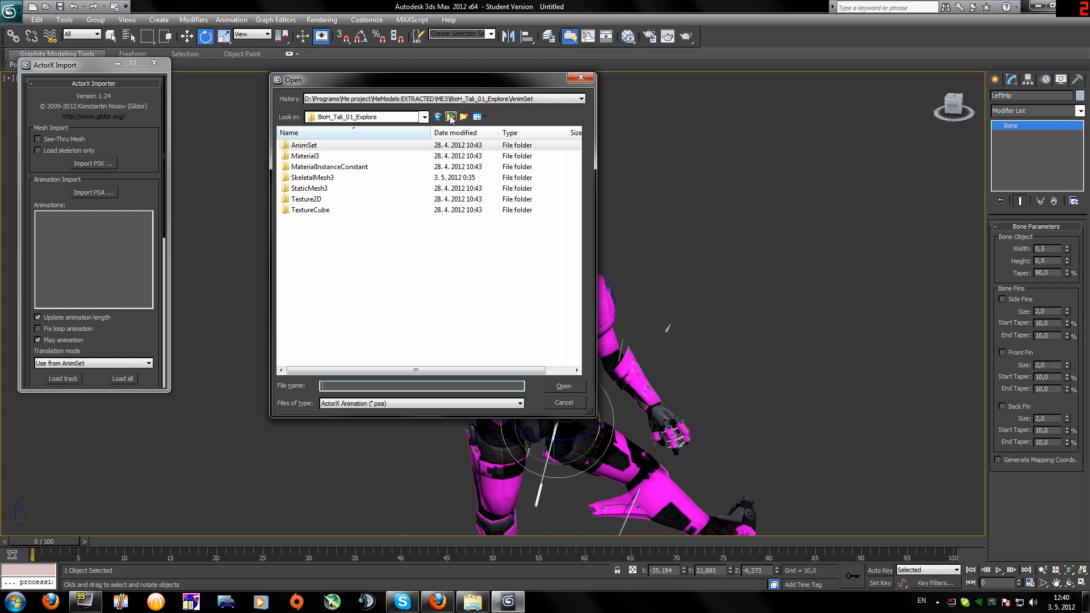
double_click(335, 146)
left_click(332, 148)
left_click(562, 386)
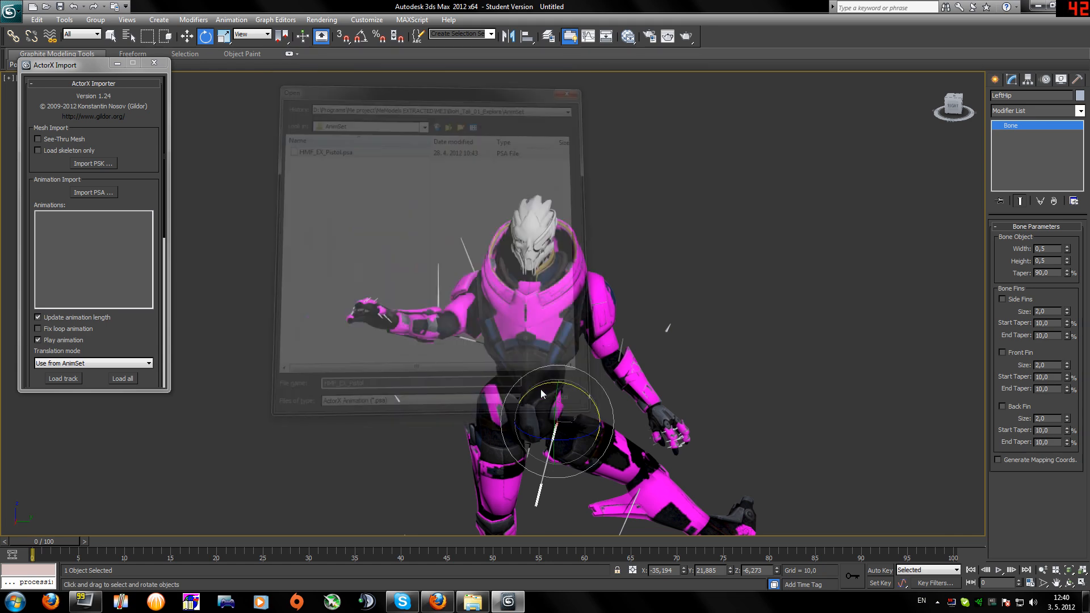
left_click(64, 224)
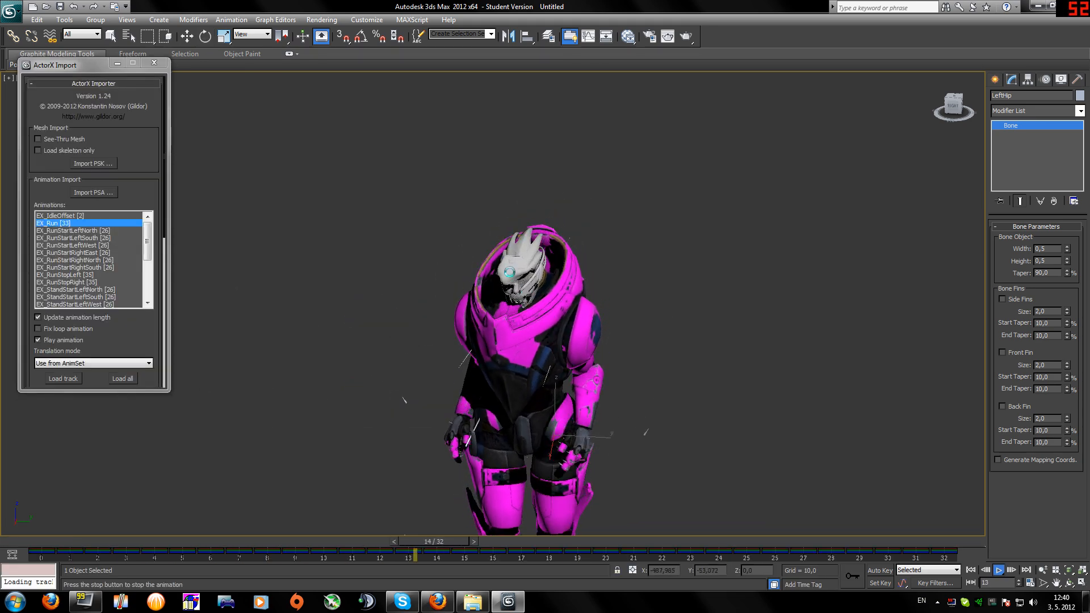
middle_click_drag(593, 257, 773, 250, "alt")
scroll(772, 250, "down", 4)
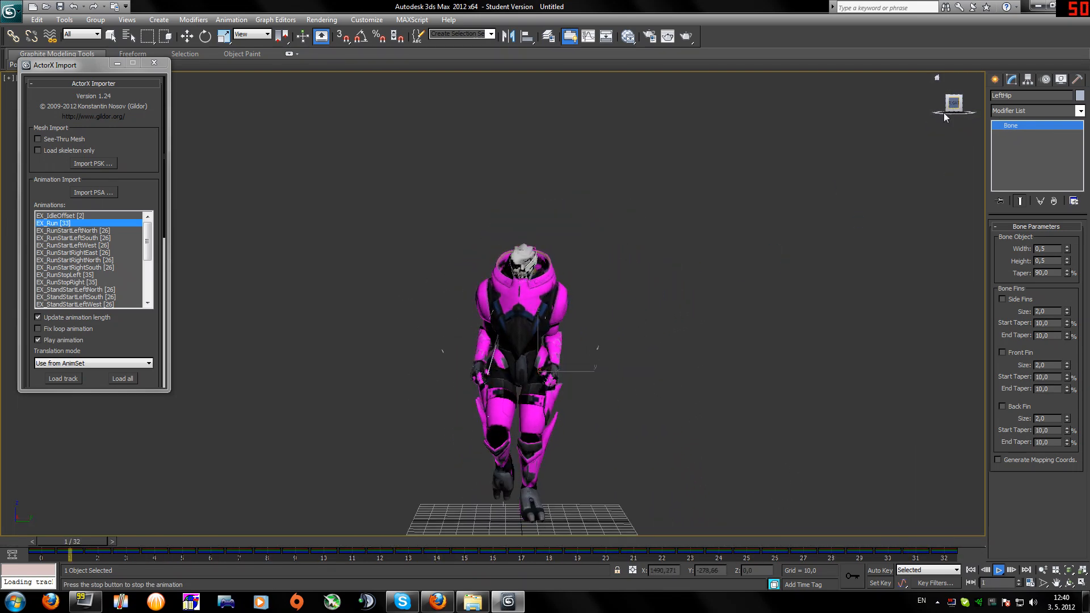
left_click_drag(945, 113, 914, 119)
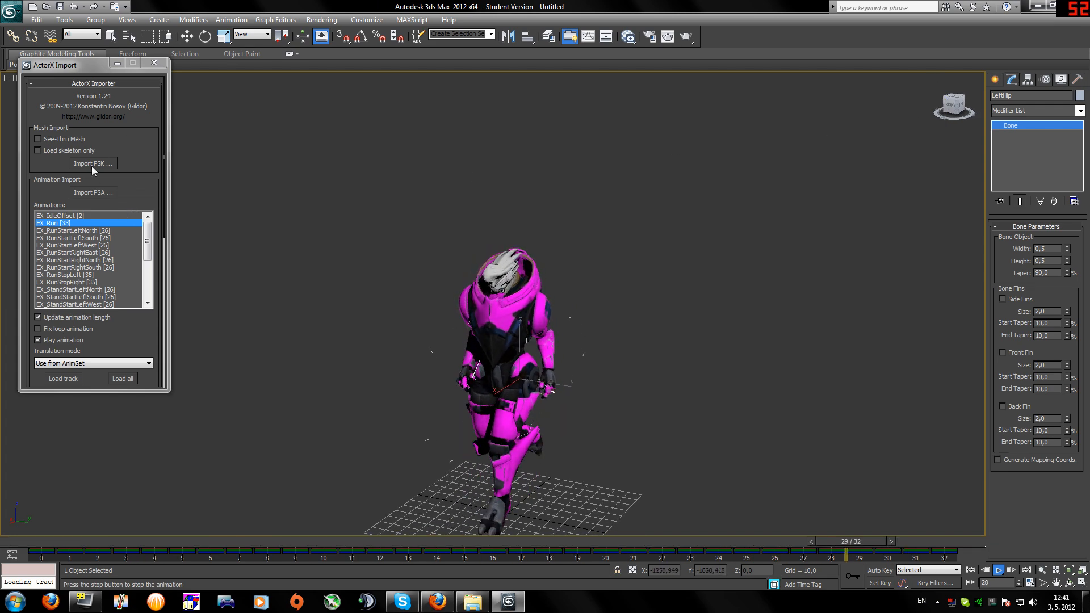
- Select every object in the scene and delete them all
key("ctrl+a")
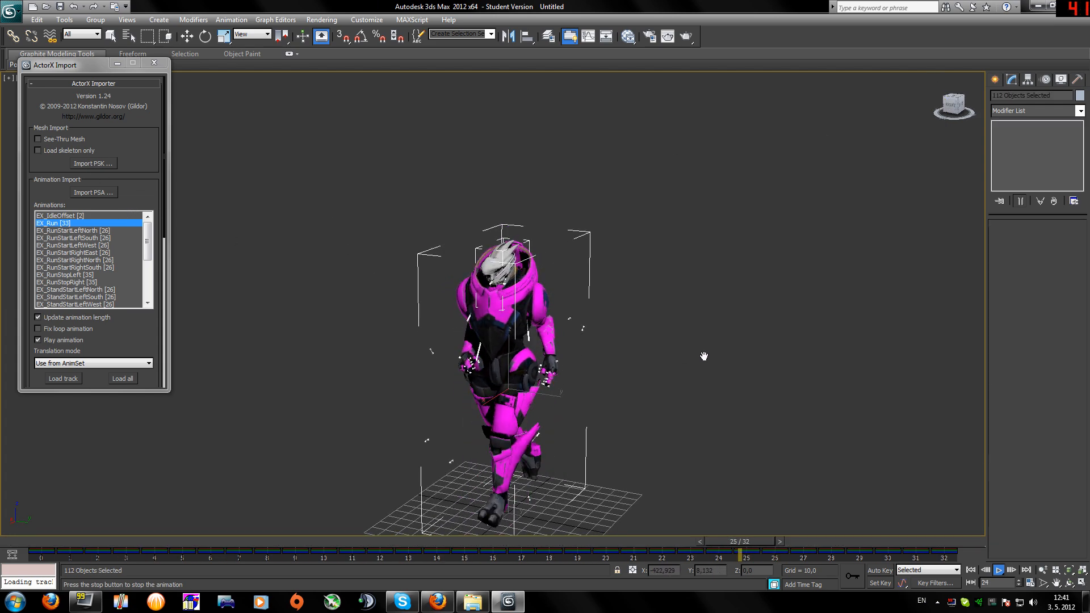
key("Delete")
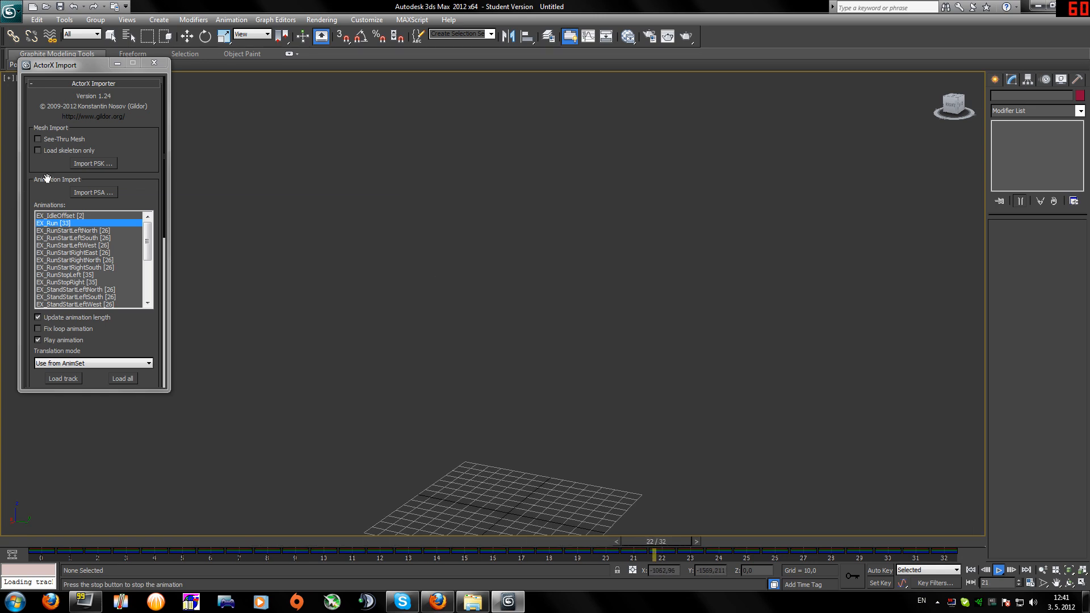
- Import the mesh QRN_ARM_TLIb_MDL.psk from the SkeletalMesh3 folder of MeModels EXTRACTED, ME3, BioH_Tali_01_Explore
left_click(94, 164)
left_click(451, 117)
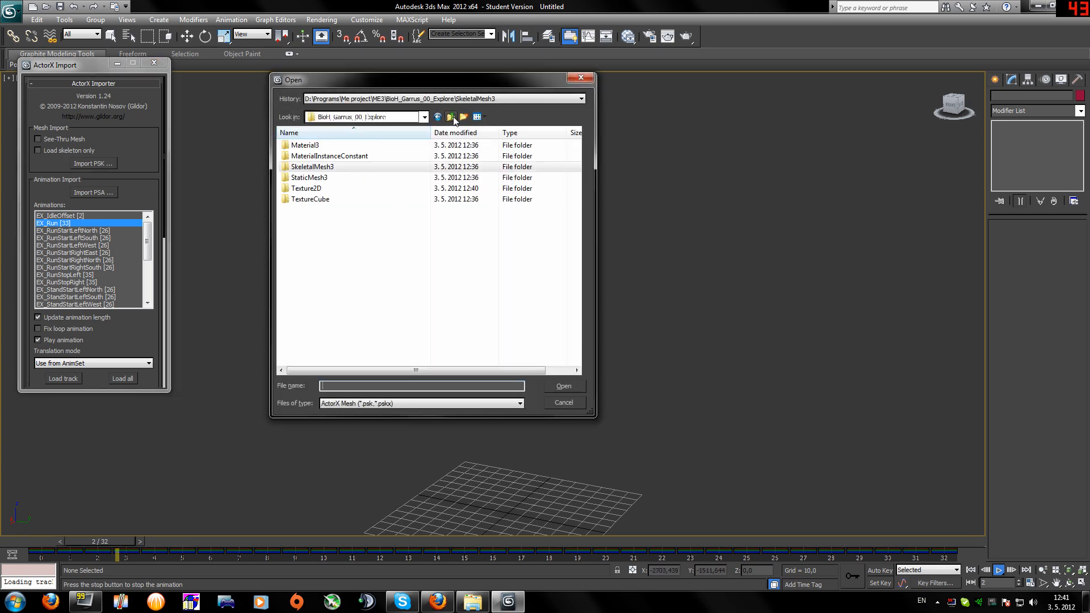
left_click(452, 117)
left_click(452, 117)
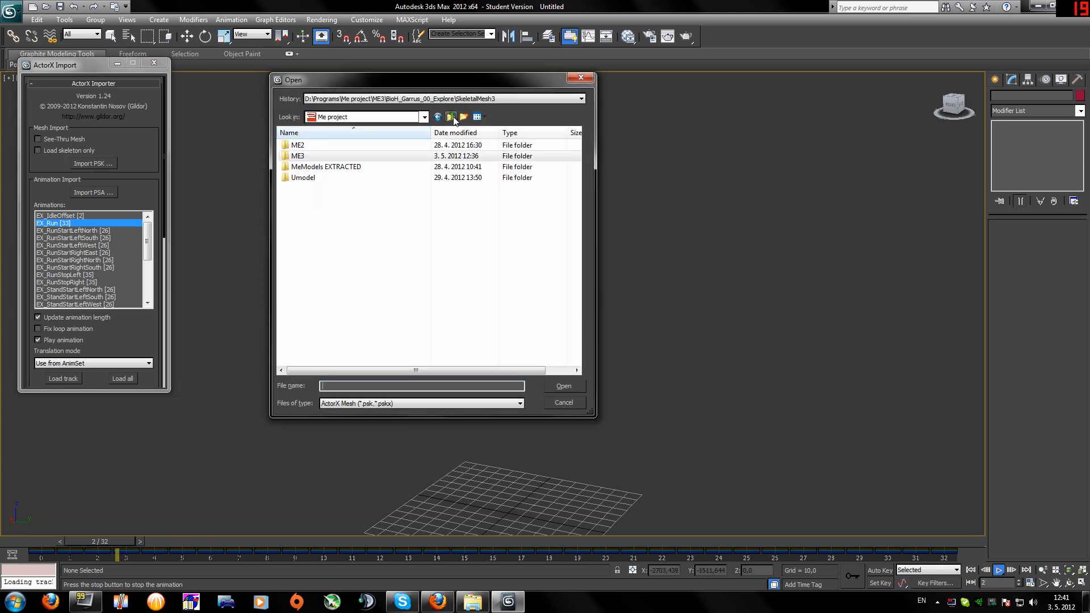
double_click(327, 158)
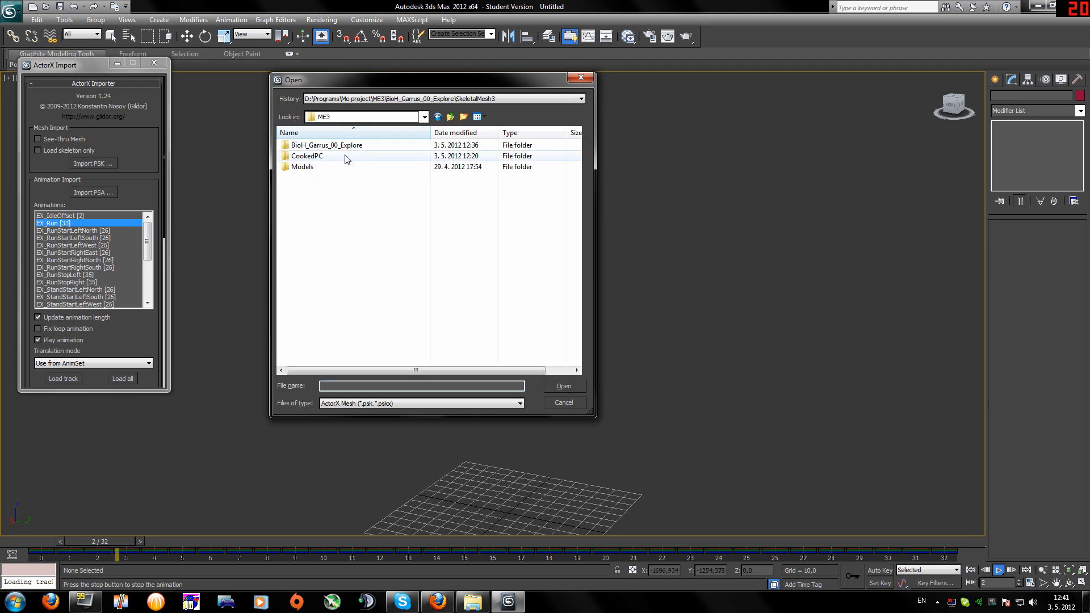
double_click(320, 168)
left_click(451, 117)
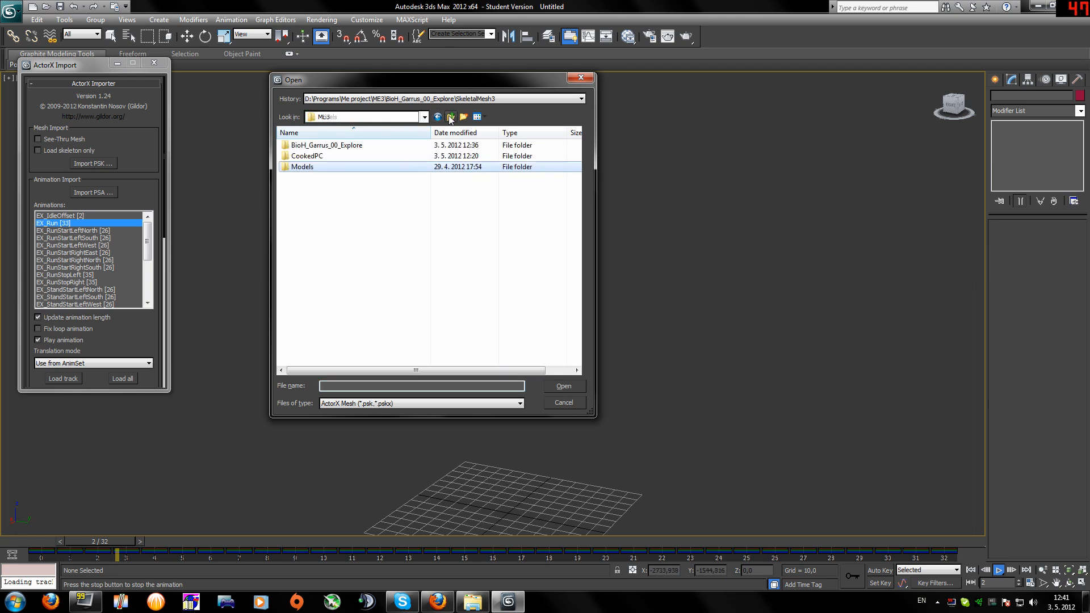
left_click(450, 117)
double_click(326, 167)
double_click(320, 157)
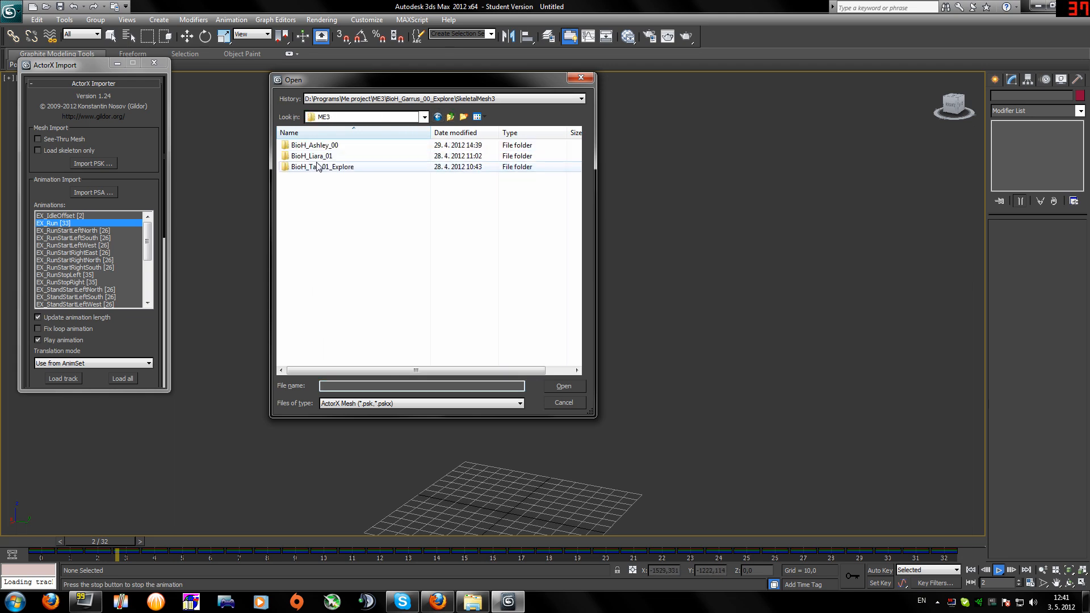
double_click(335, 167)
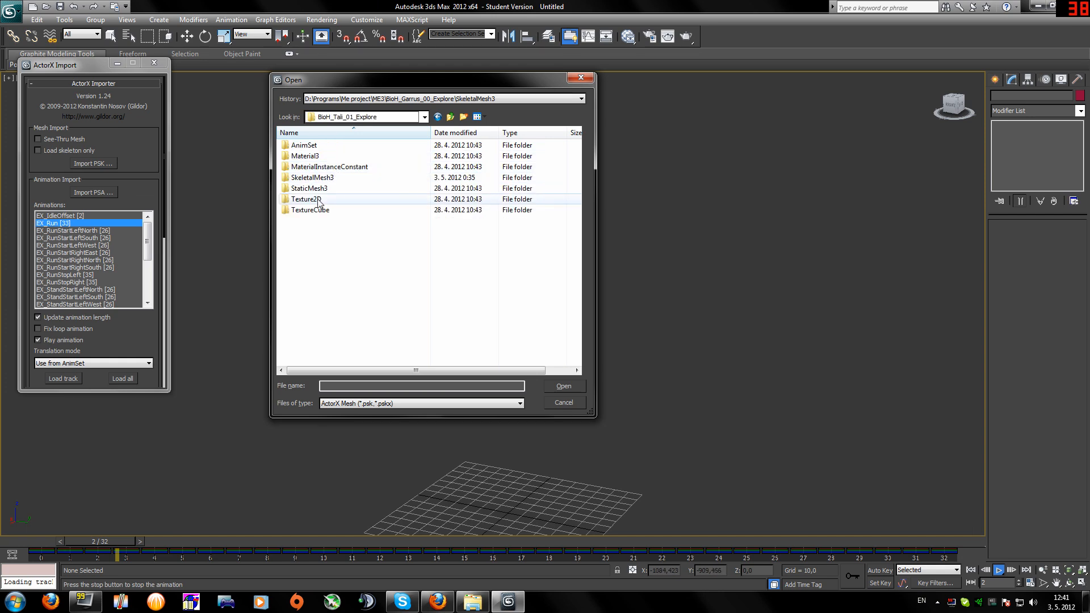
double_click(329, 178)
left_click(315, 156)
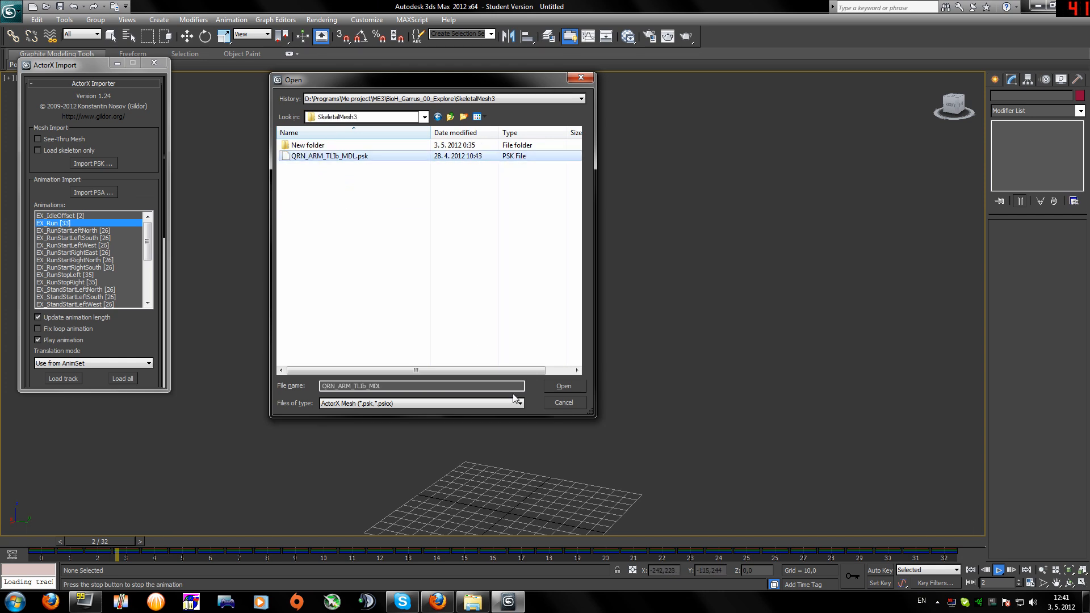
left_click(564, 386)
- Switch to Windows Explorer and open the Texture2D folder of BioH_Tali_01_Explore under MeModels EXTRACTED, ME3
left_click(474, 602)
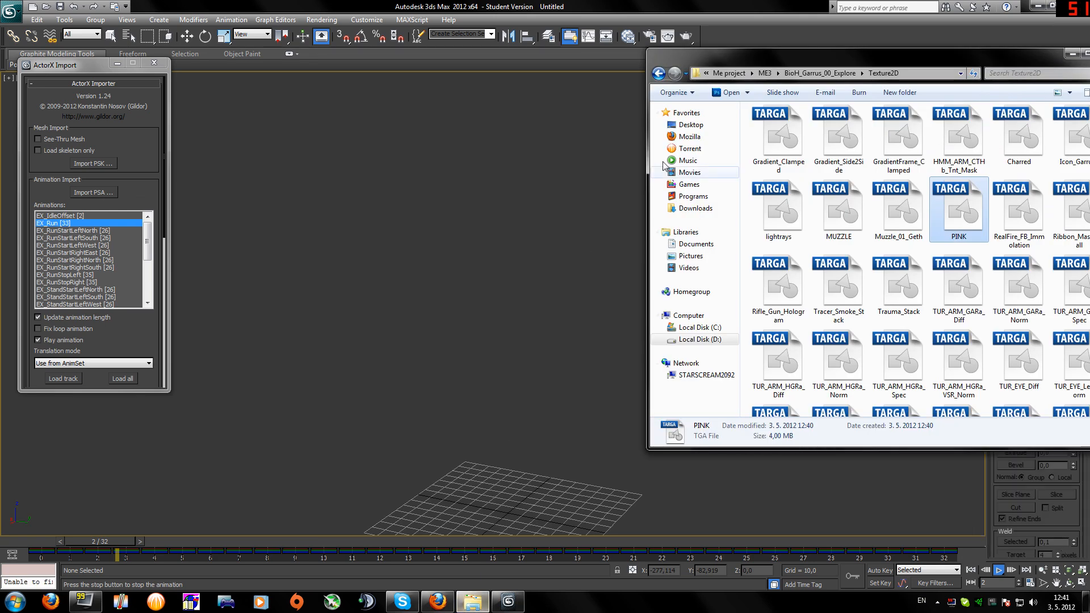
left_click(658, 73)
left_click(658, 74)
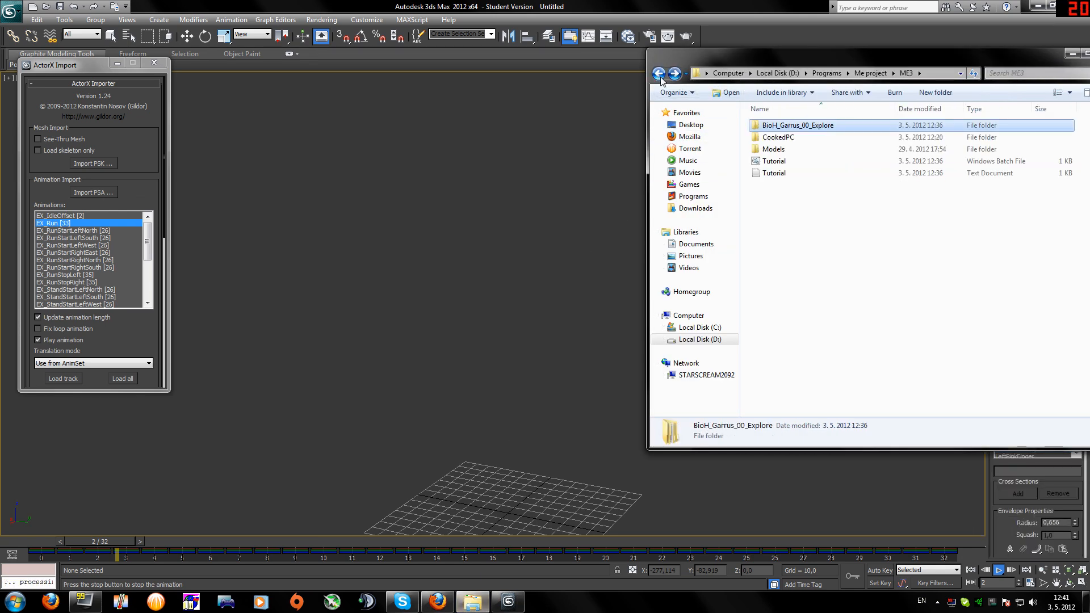
left_click(659, 74)
double_click(795, 148)
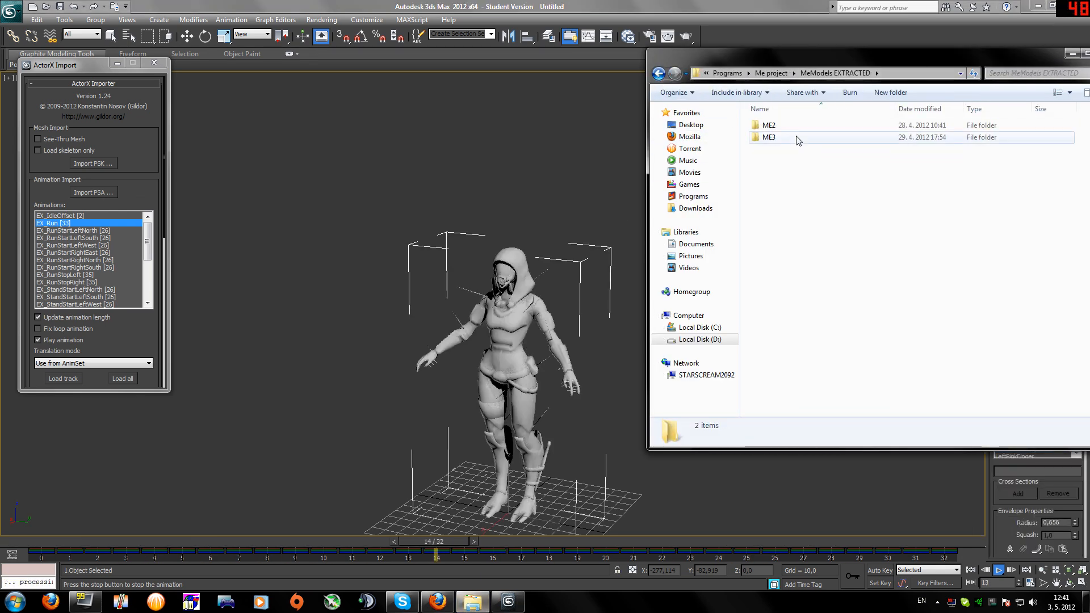
double_click(801, 139)
double_click(802, 148)
left_click(789, 188)
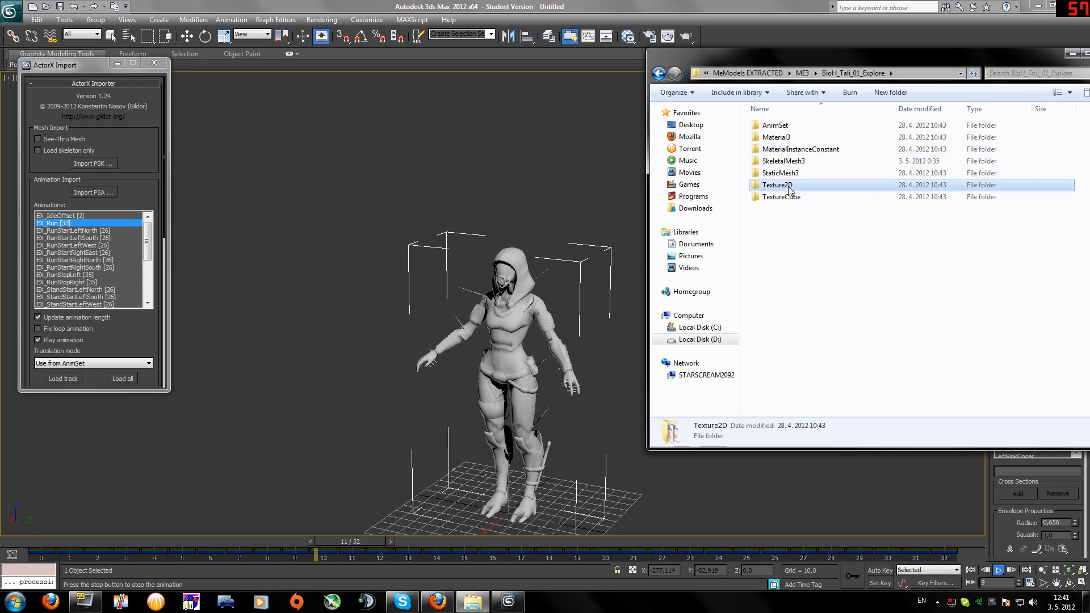
double_click(788, 187)
left_click_drag(902, 56, 740, 52)
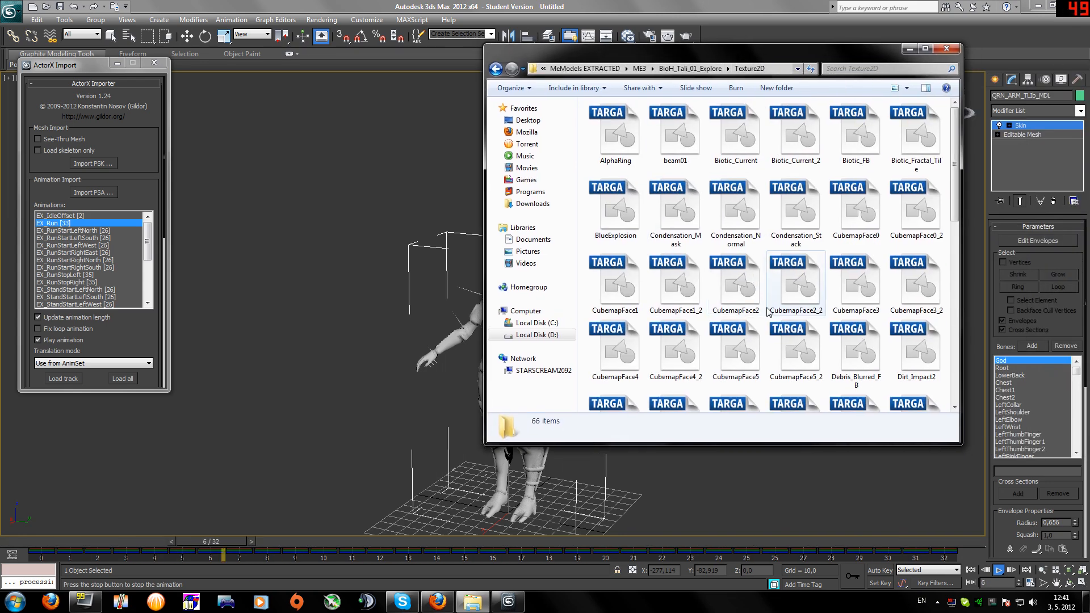
- Apply the QRN_ARM_TLIb_Body_Diff texture to the Tali mesh and inspect the textured model from the front
left_click(795, 349)
scroll(611, 287, "down", 5)
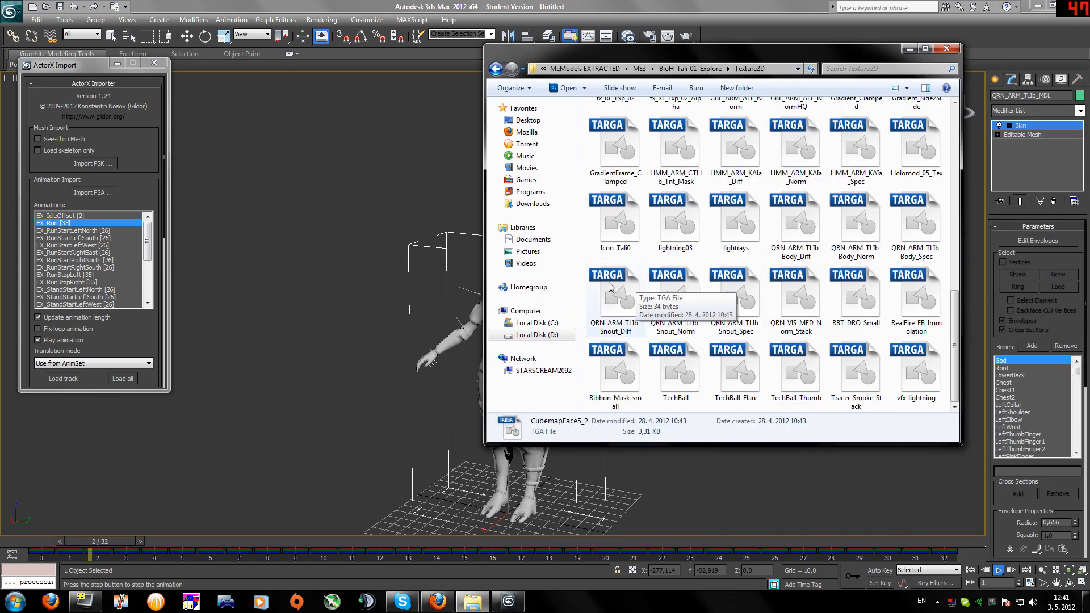
left_click(856, 224)
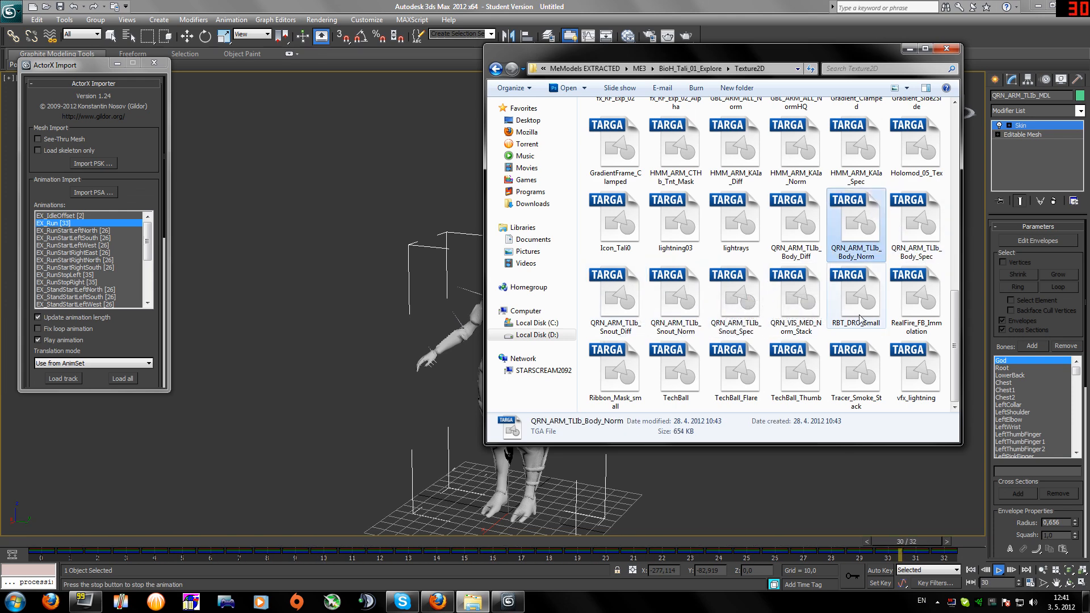
left_click_drag(797, 224, 534, 460)
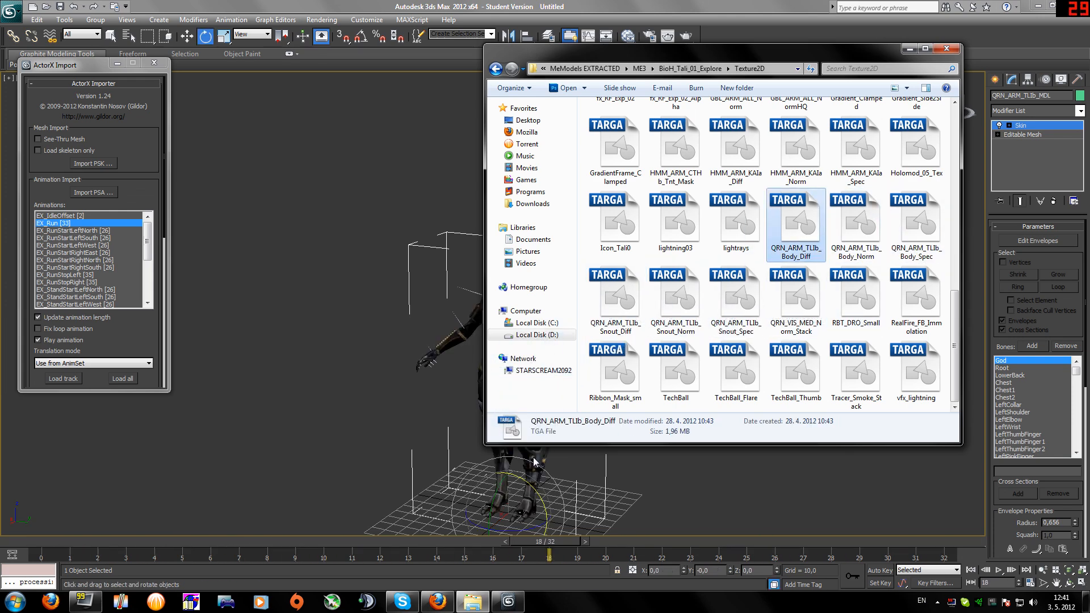
left_click(477, 6)
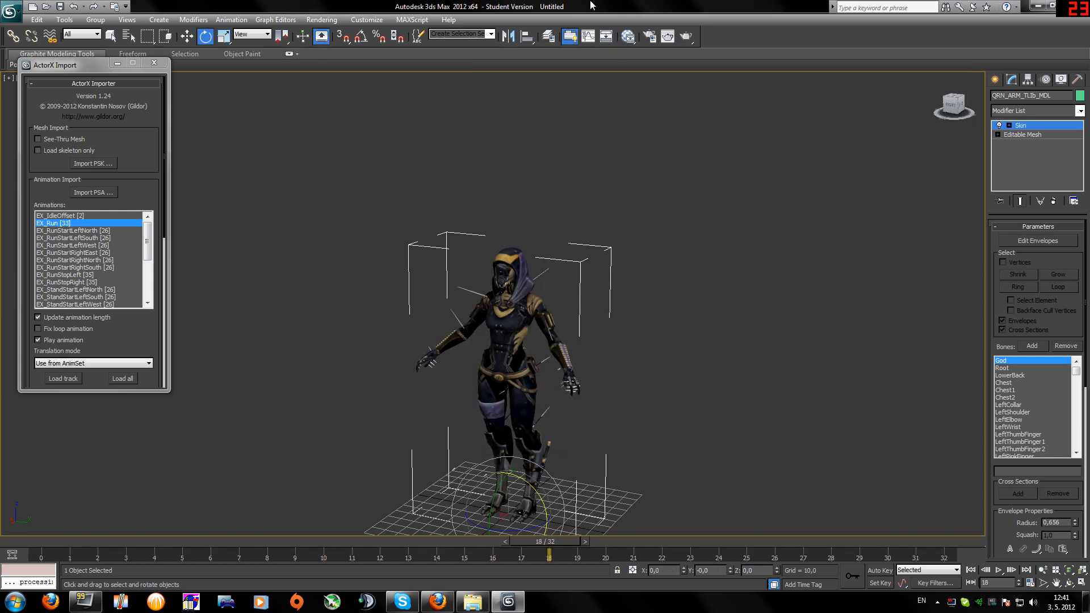
left_click(954, 105)
scroll(468, 278, "up", 5)
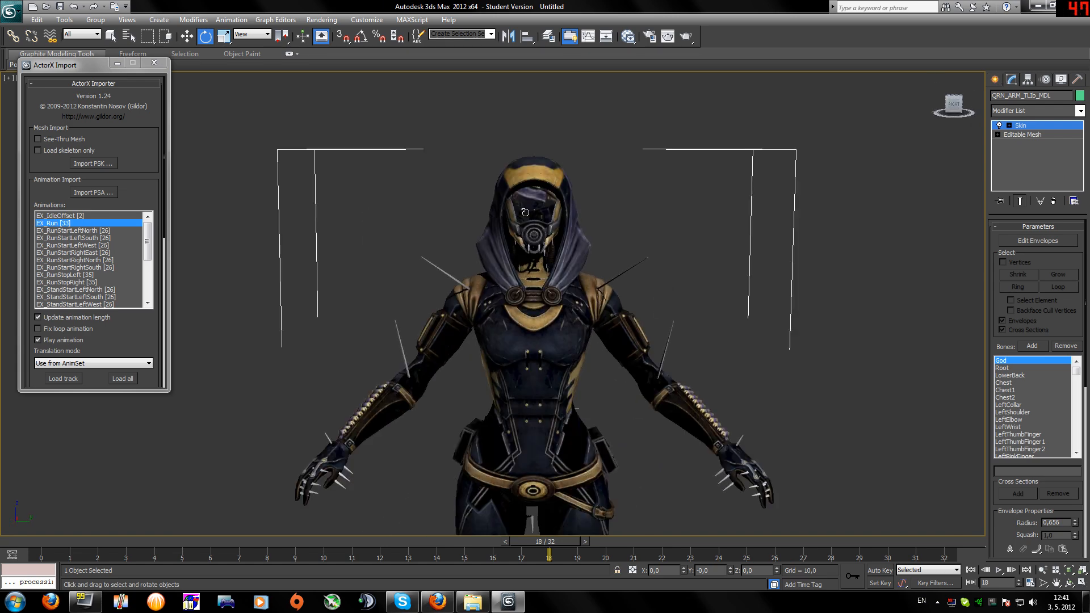
- Load the EX_Run animation track onto the Tali model and view the playback from the front
scroll(525, 213, "up", 3)
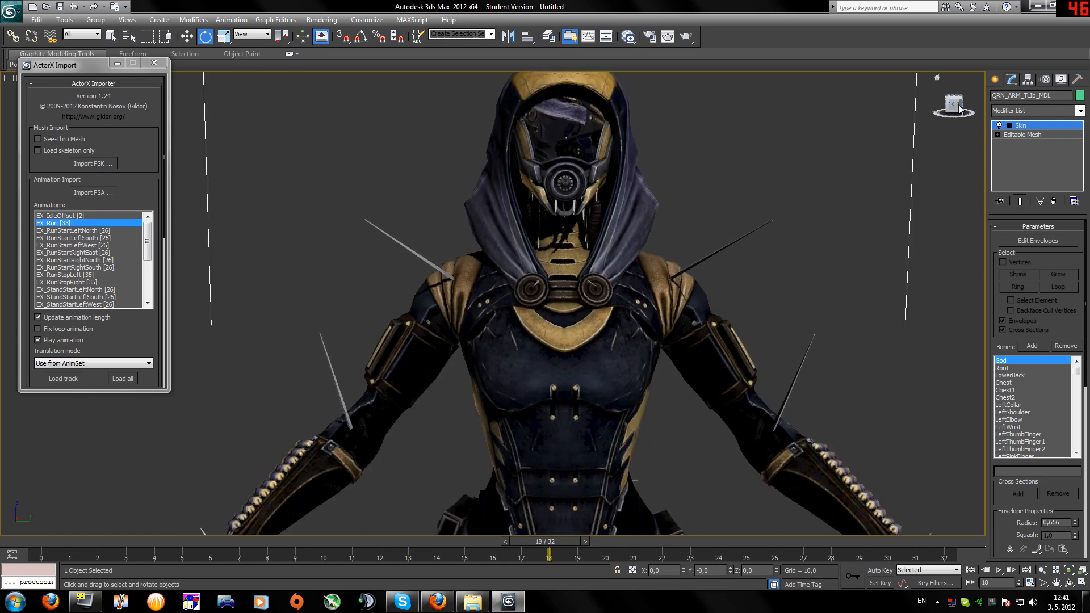
left_click_drag(956, 106, 939, 109)
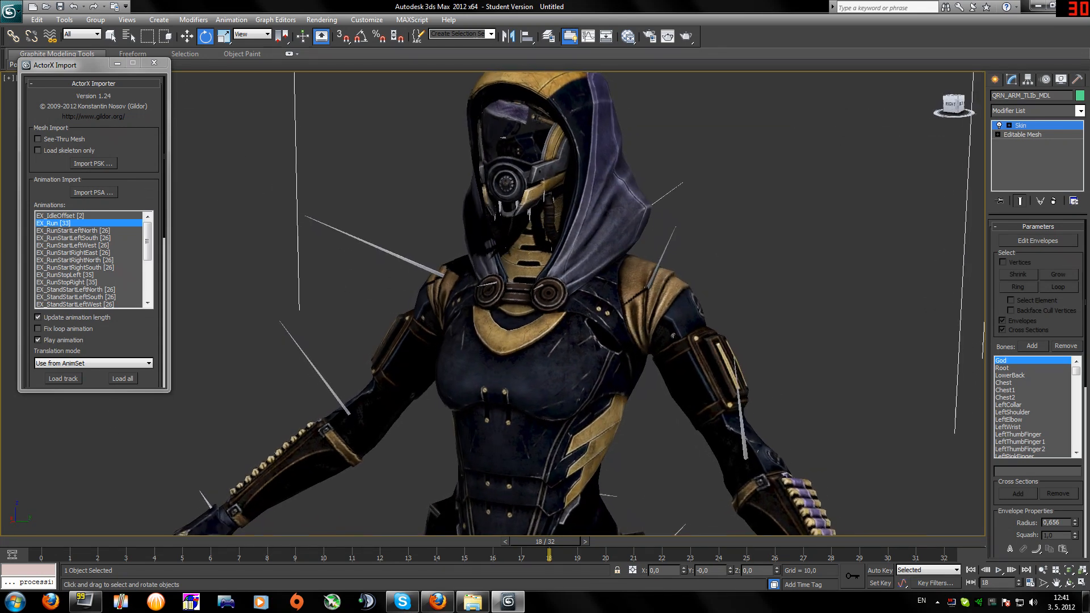
scroll(664, 315, "down", 5)
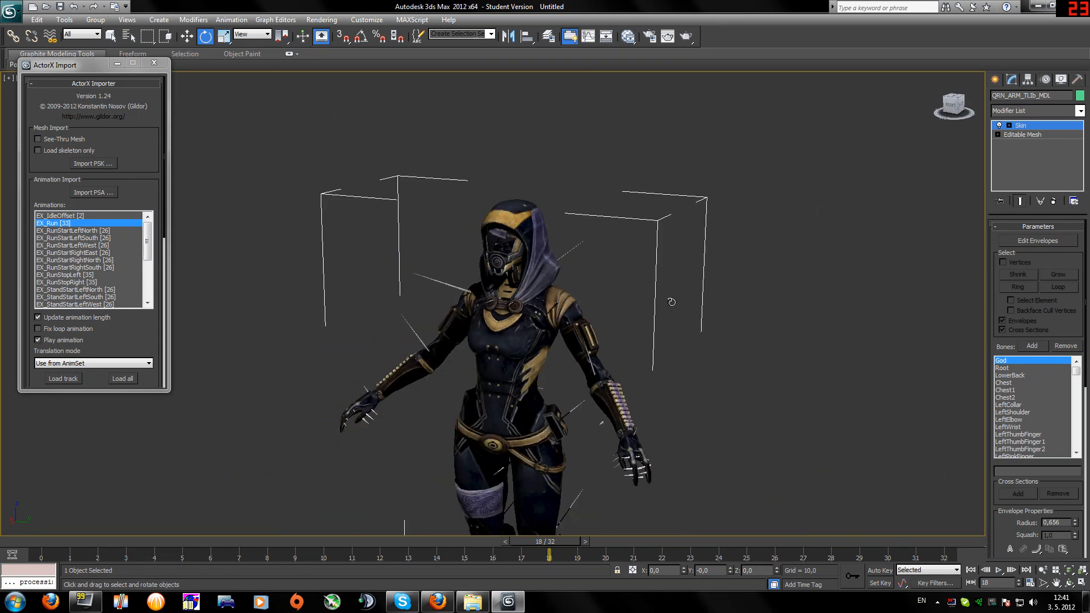
scroll(664, 317, "down", 3)
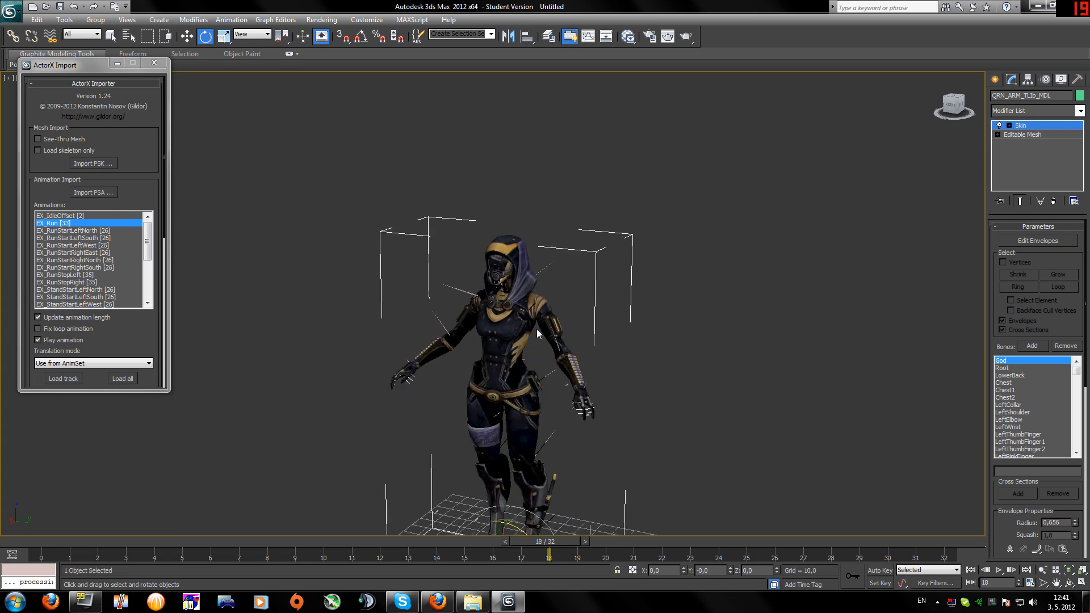
left_click(64, 223)
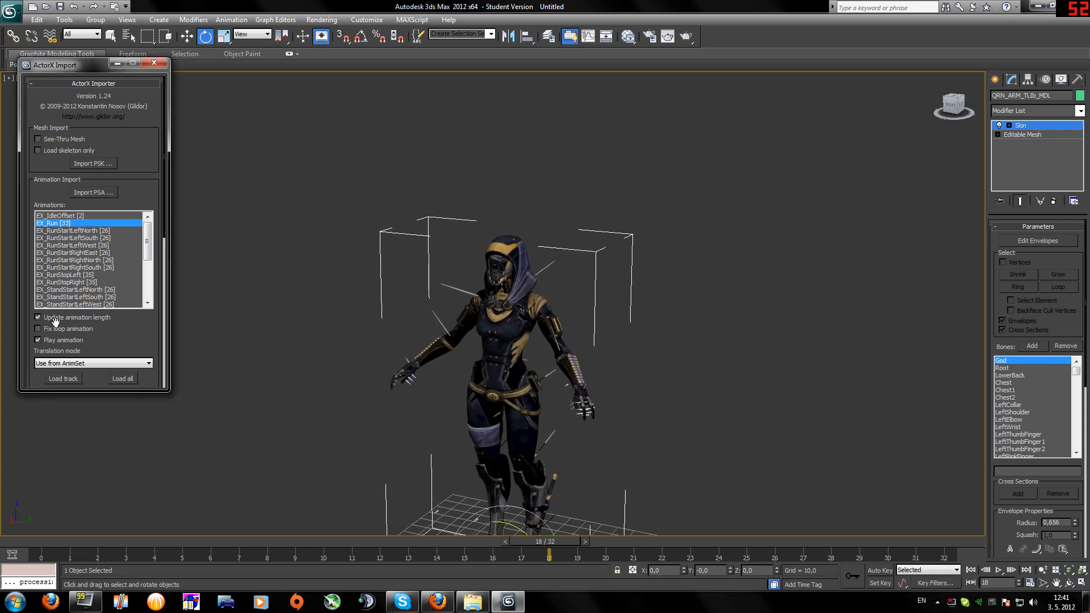
left_click(61, 382)
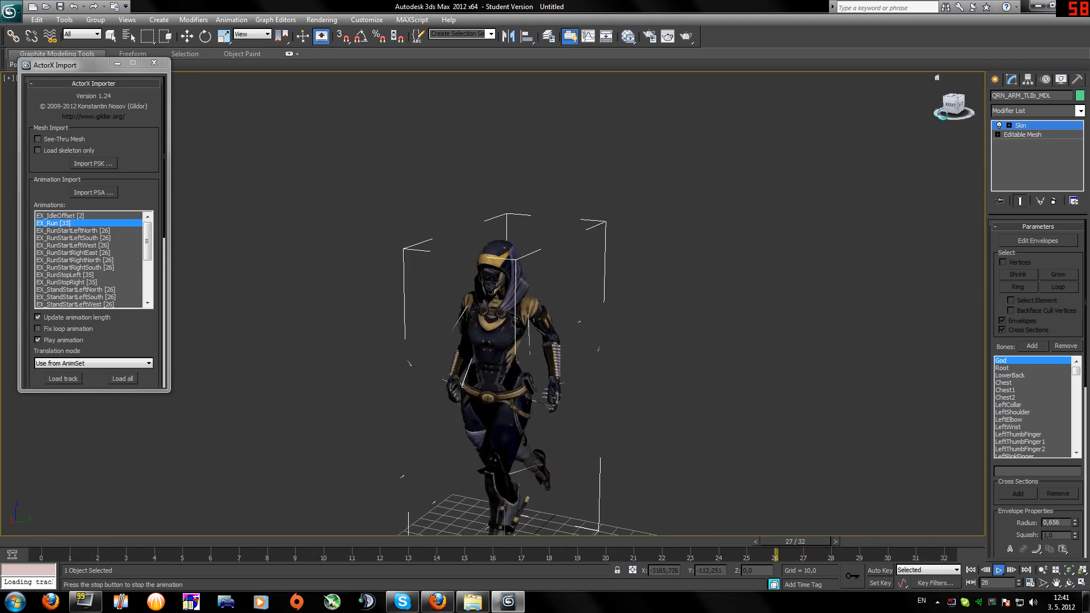
left_click_drag(954, 106, 880, 108)
- Load the EX_Walk animation track onto the Tali model
left_click_drag(149, 252, 150, 279)
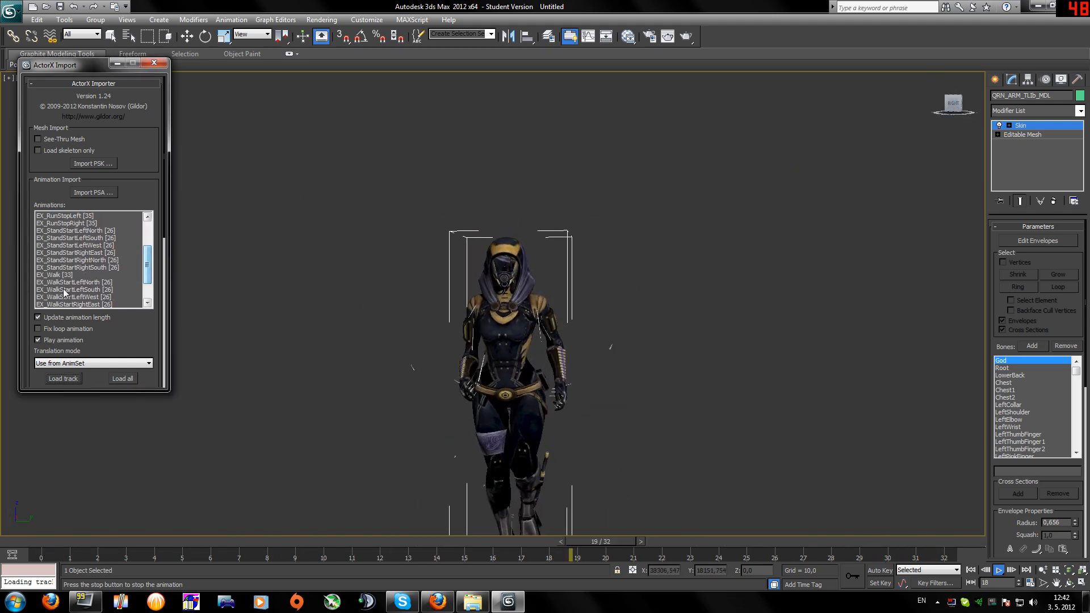
left_click(56, 275)
left_click(73, 381)
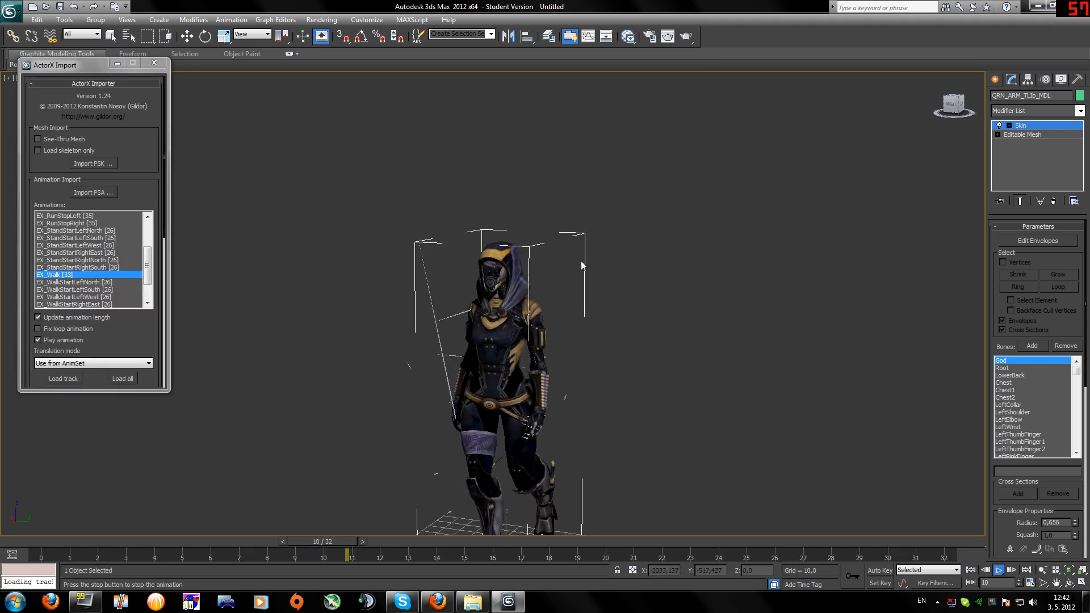
- Load the EX_WalkStopLeft animation track onto the Tali model and move the ActorX Import window clear of the viewport label
left_click_drag(147, 277, 146, 291)
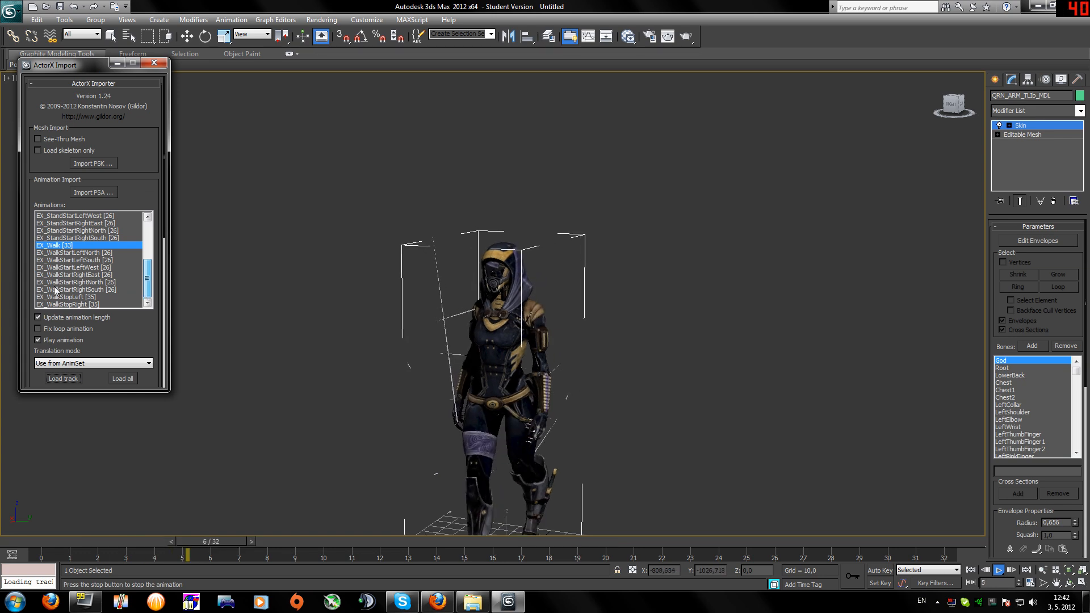
left_click(91, 297)
left_click(57, 374)
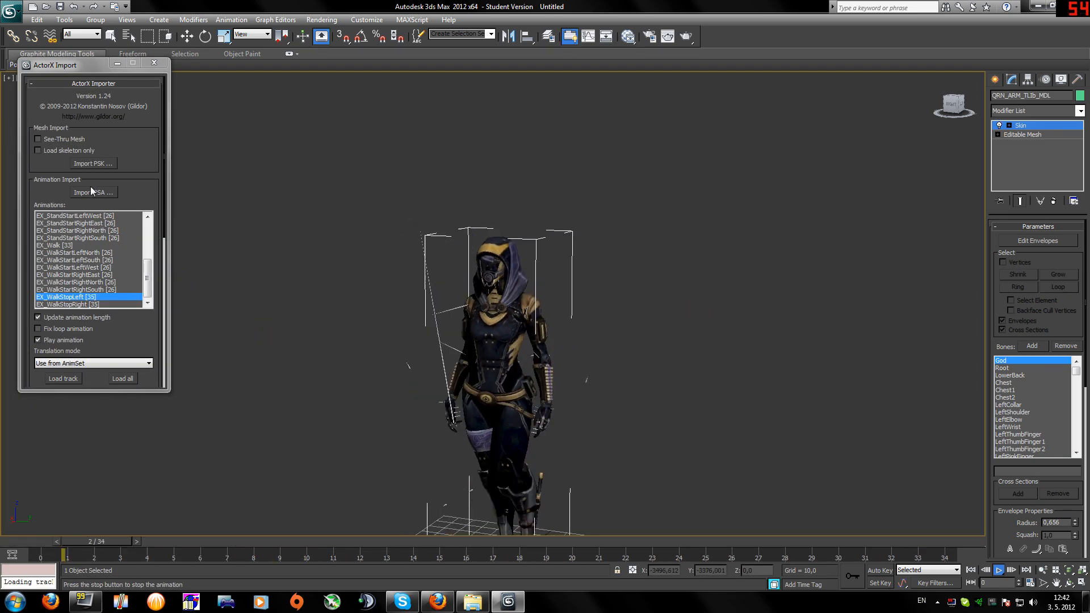
left_click_drag(72, 68, 66, 98)
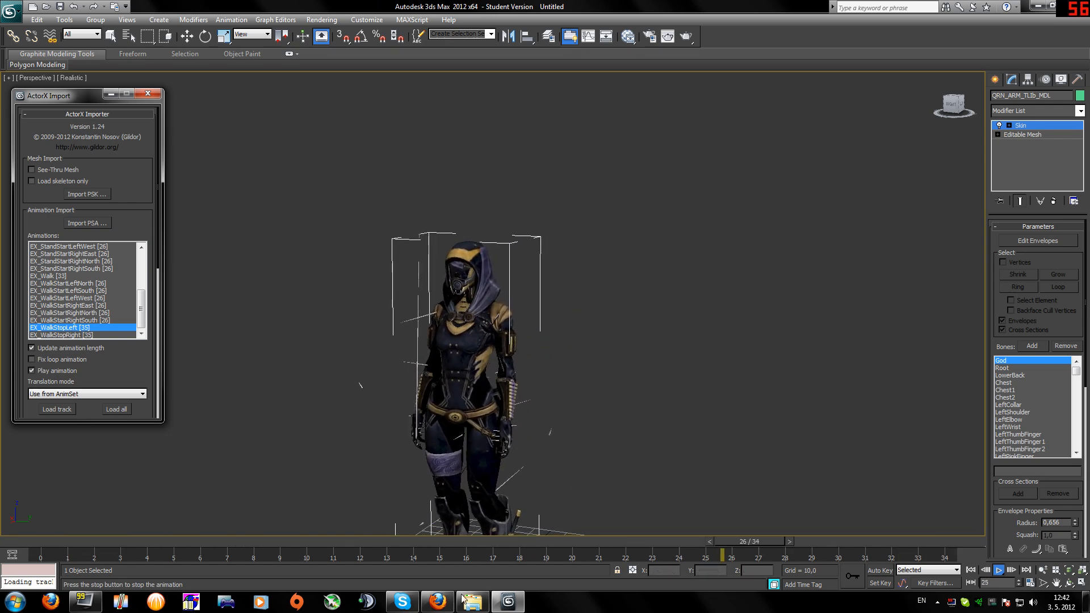
- Switch to Firefox and search Google for "3DS UNPDATE"
left_click(438, 600)
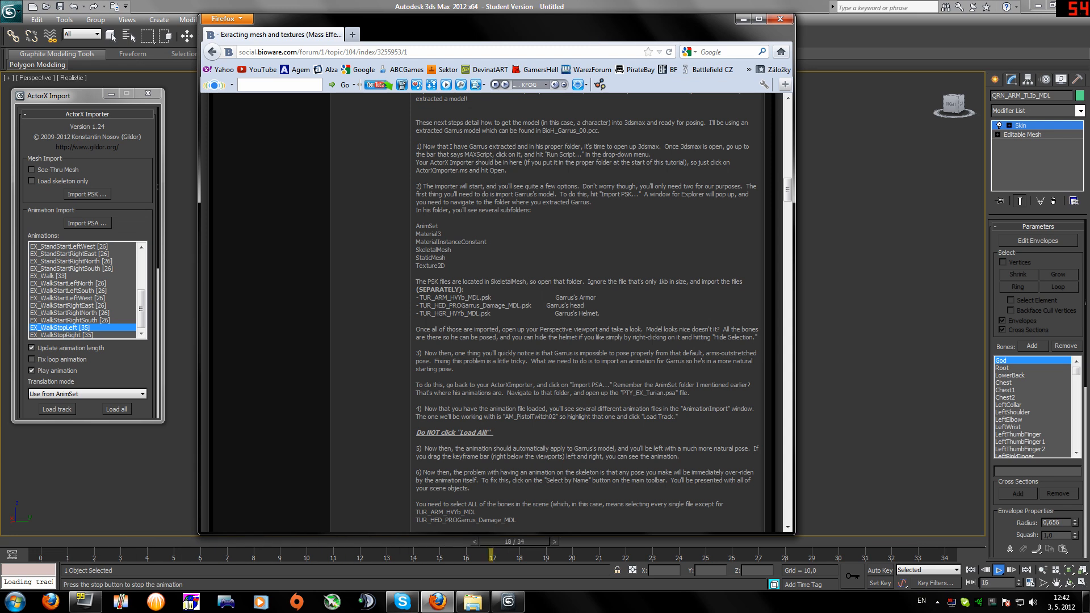
left_click(702, 51)
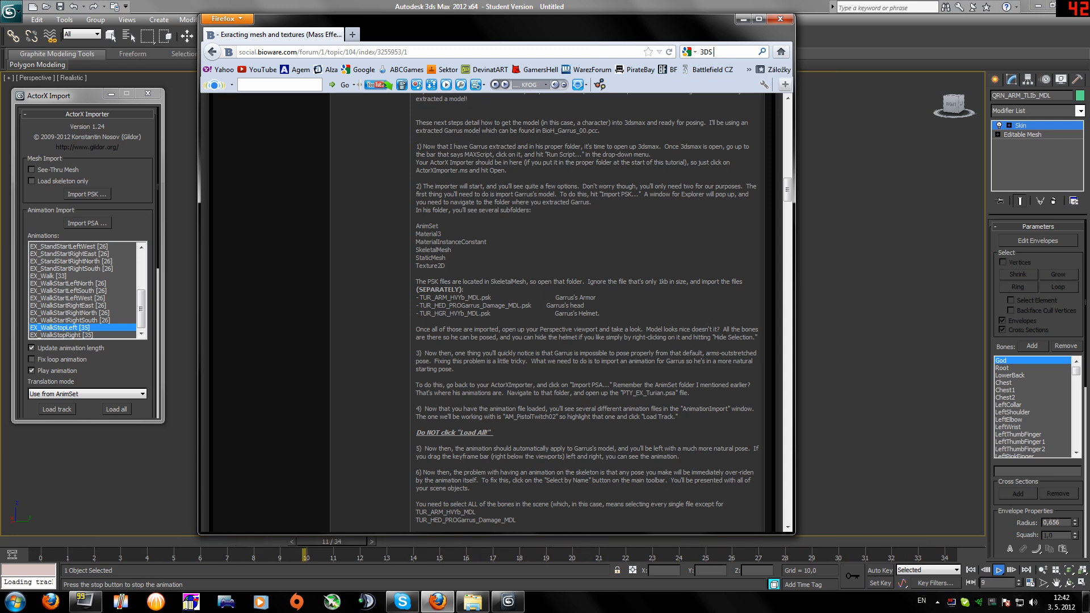
type("3DS UN")
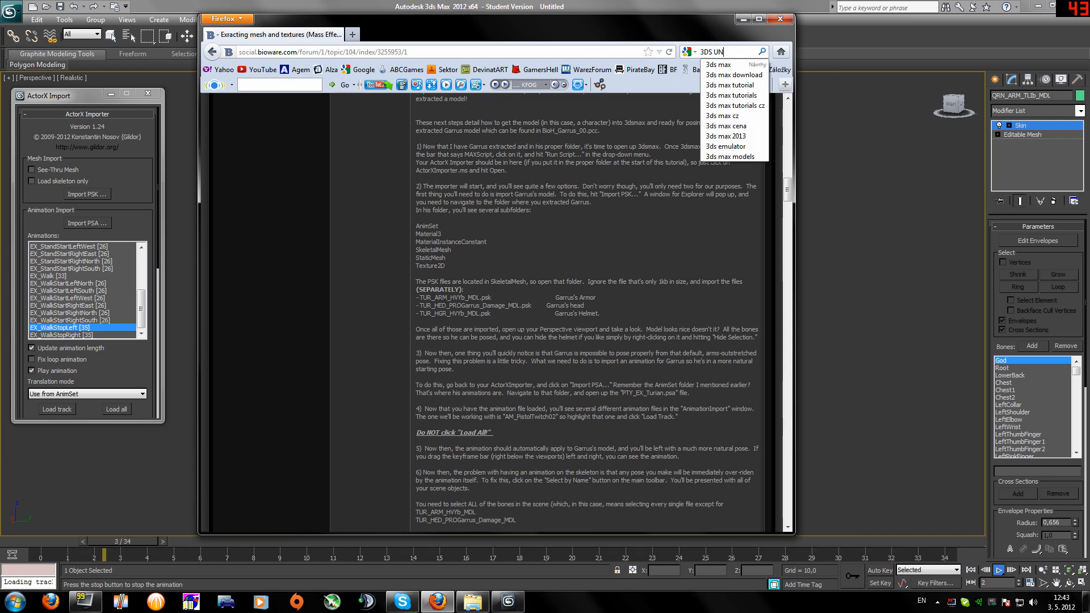
type("PDATE")
key("Return")
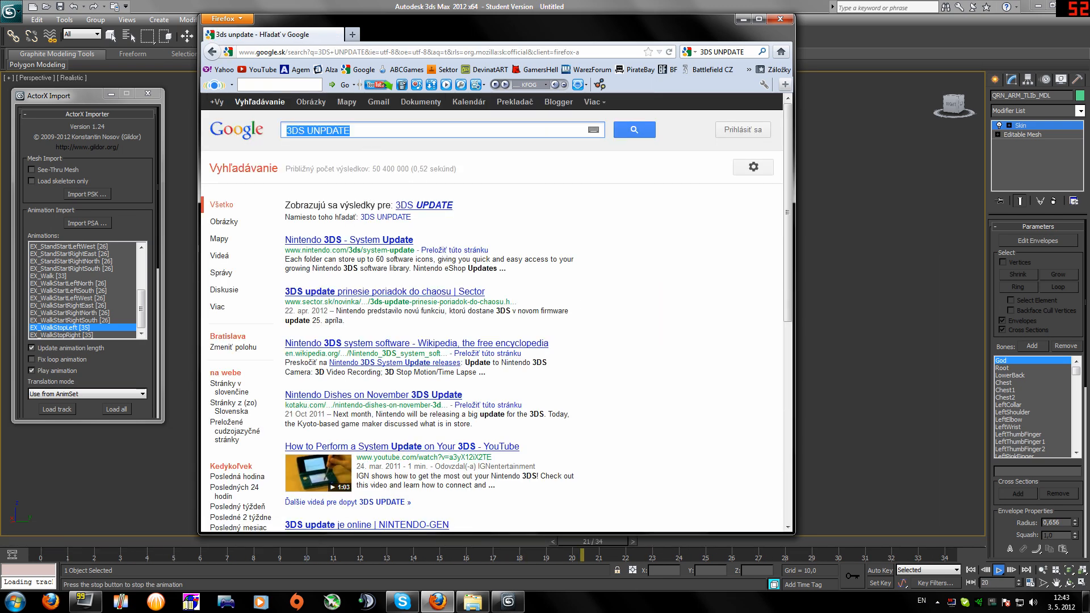
- Search Google for "AUTODESK SUPPORT" and open the Autodesk Services & Support site
type("AUTODESK ")
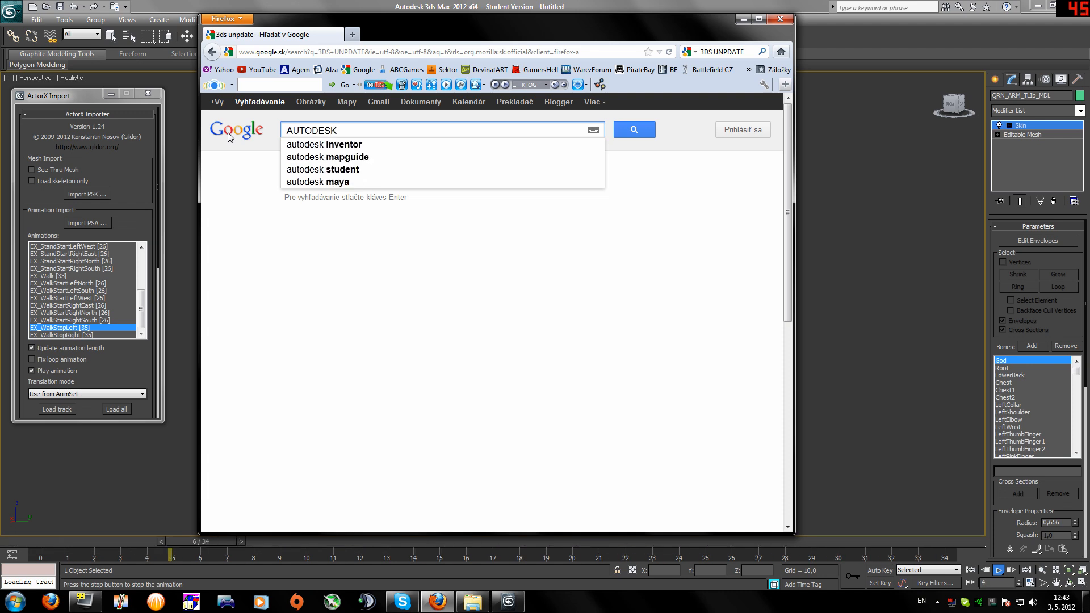
type("SUPPORT")
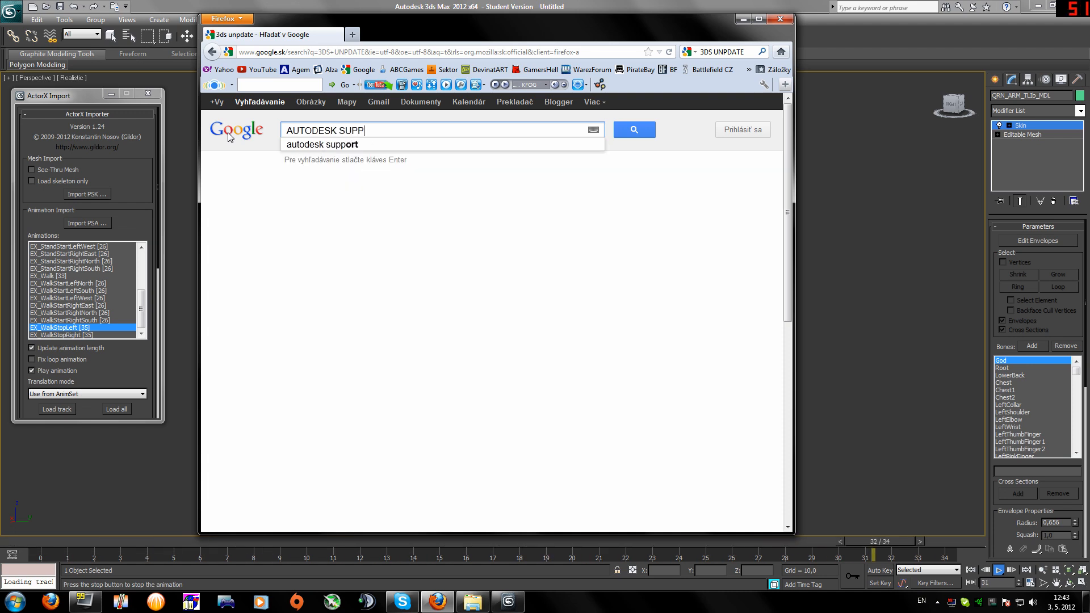
key("Return")
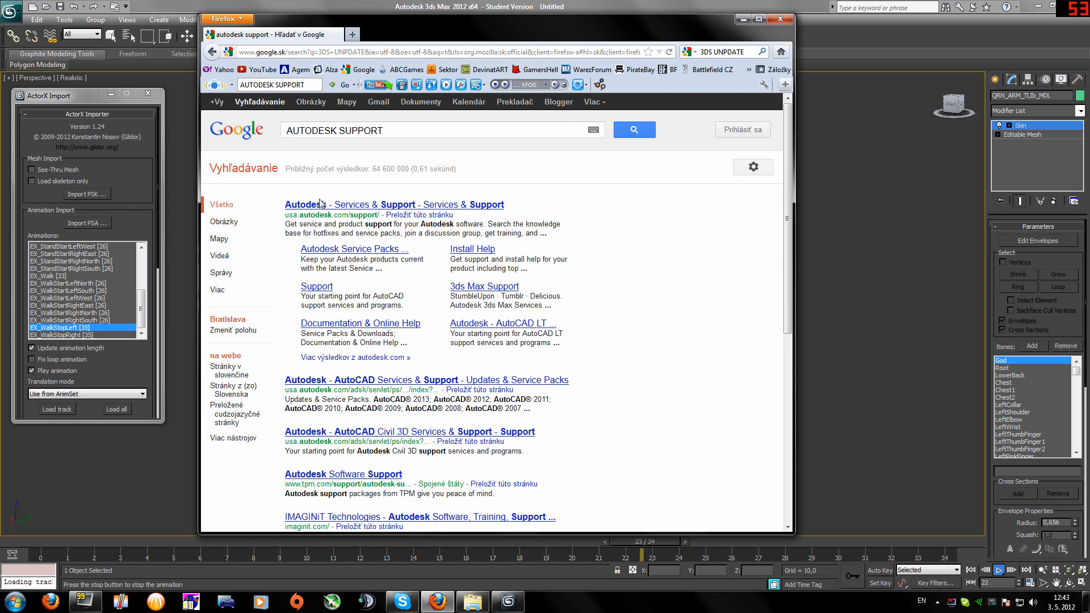
left_click(324, 206)
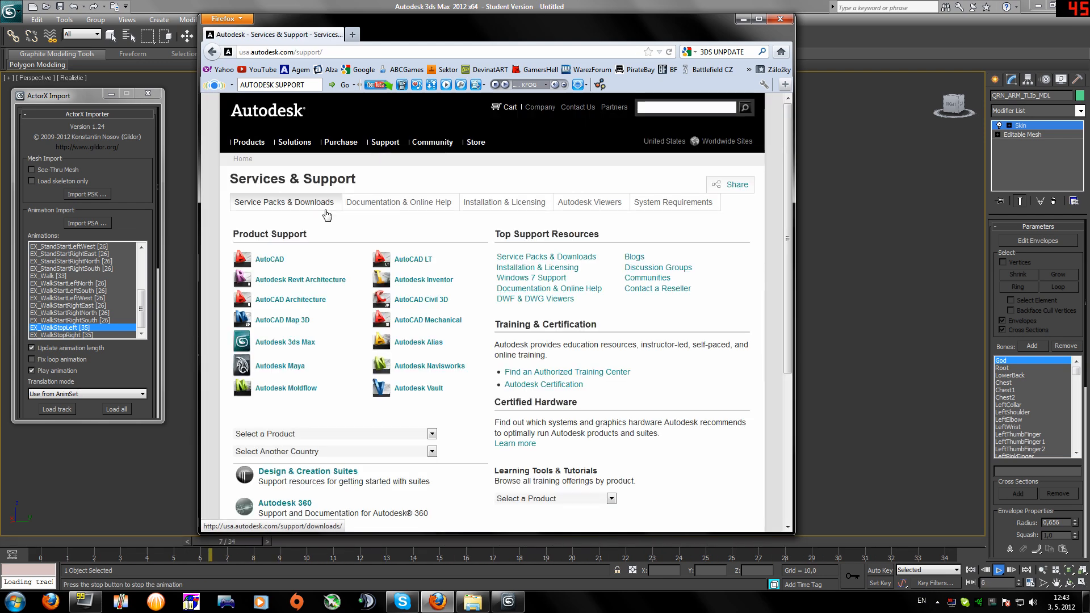
- Open the Updates & Service Packs page for Autodesk 3ds Max, view the 3ds Max 2012 downloads, and close the browser
scroll(383, 307, "down", 2)
left_click(285, 277)
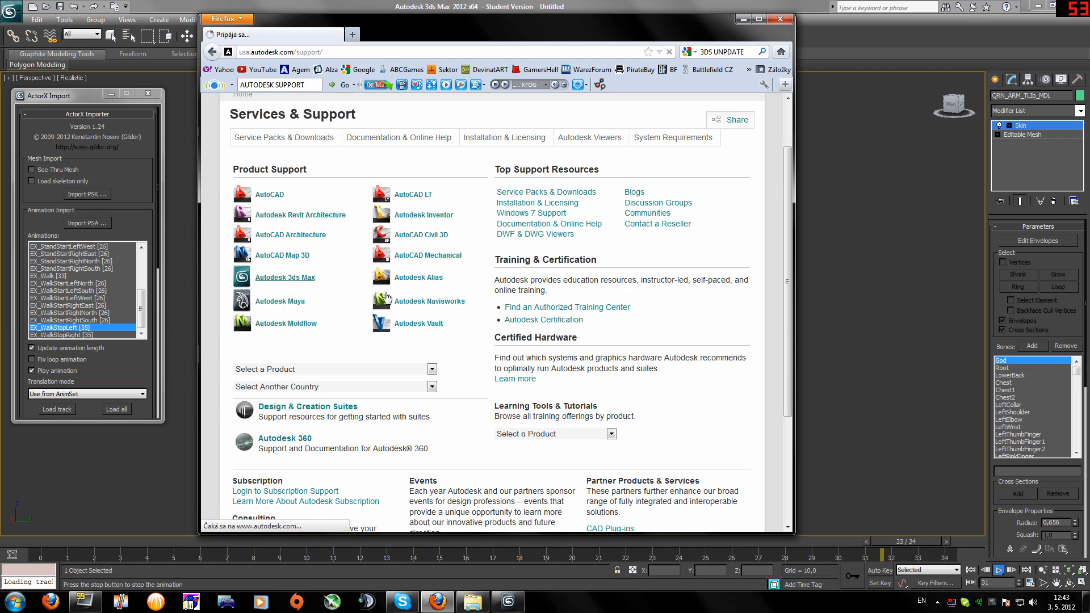
scroll(322, 297, "down", 5)
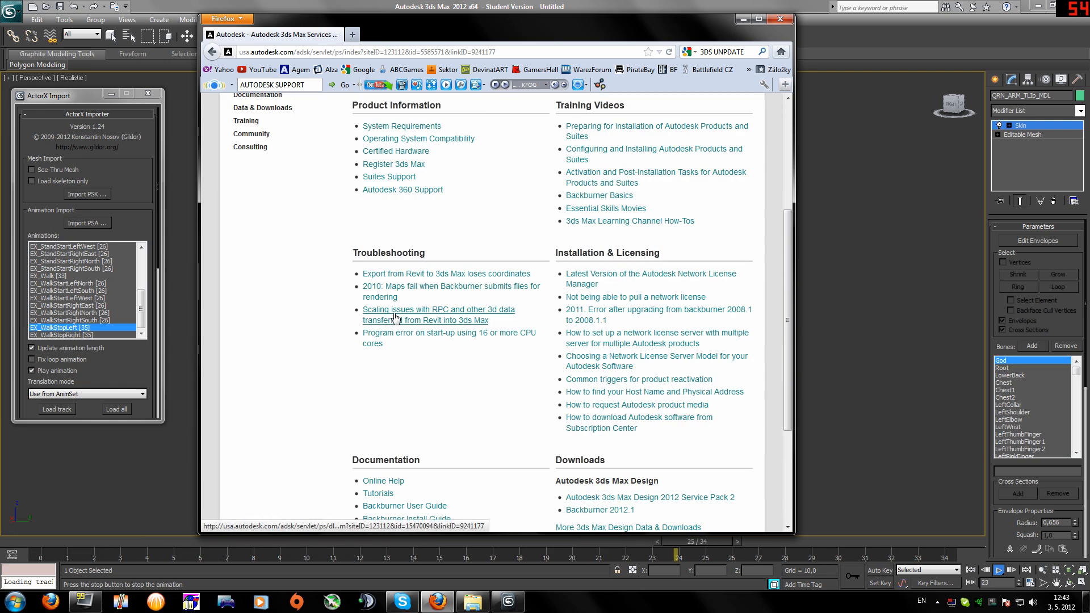
scroll(323, 297, "up", 5)
left_click(275, 302)
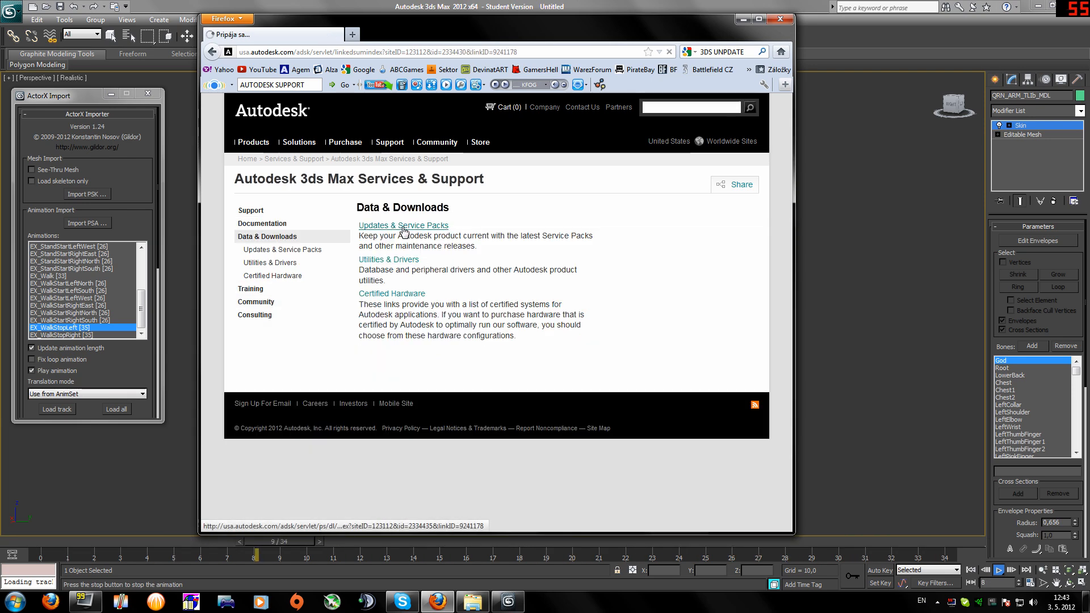
left_click(392, 227)
left_click(398, 235)
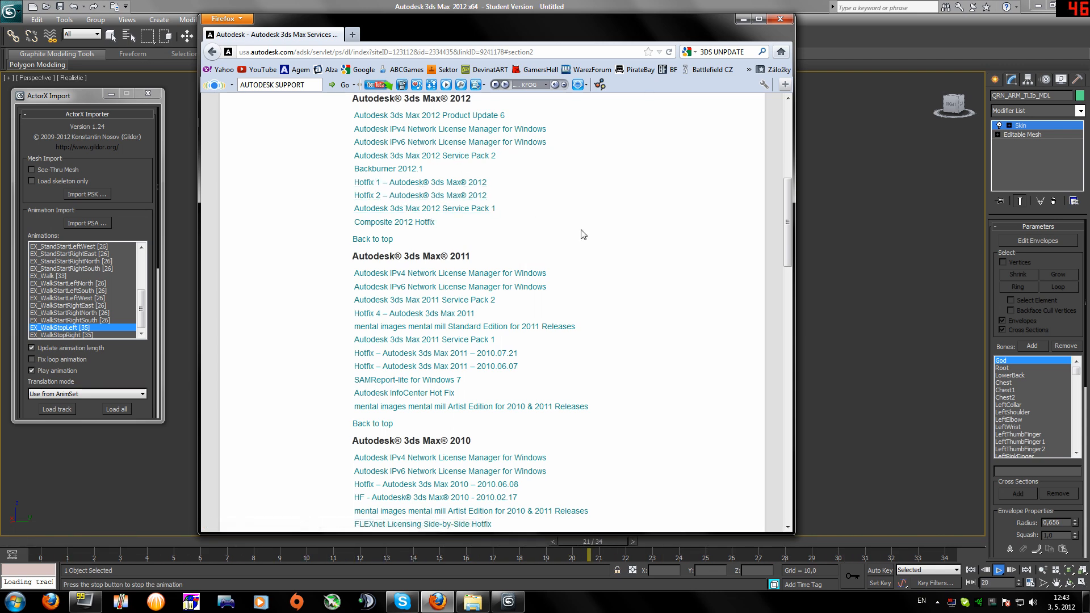
left_click(781, 20)
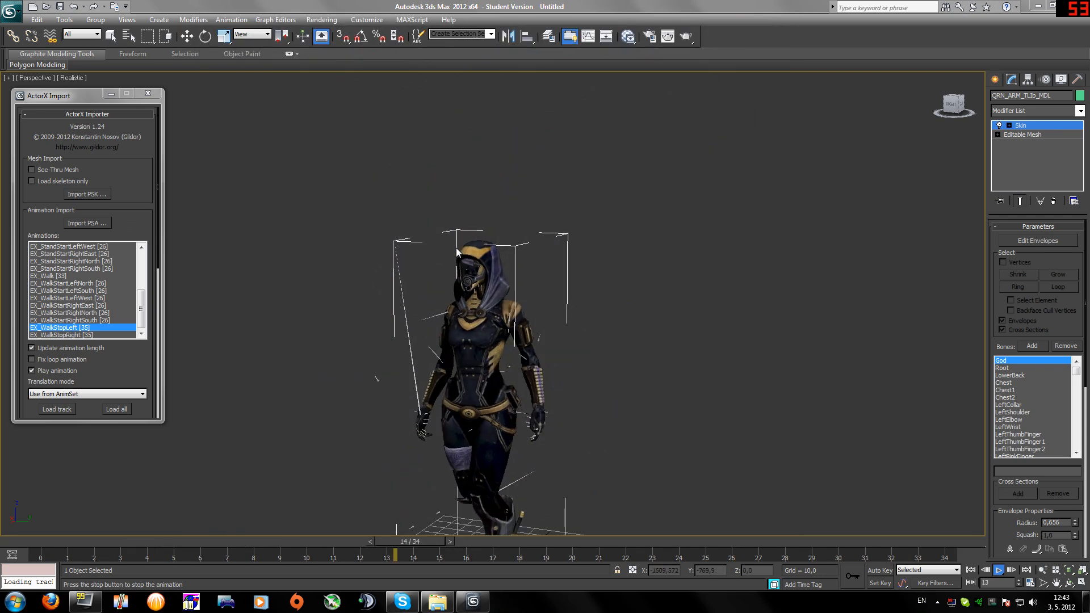
- Inspect the animated Tali model from the front and from an angled side view
left_click(952, 103)
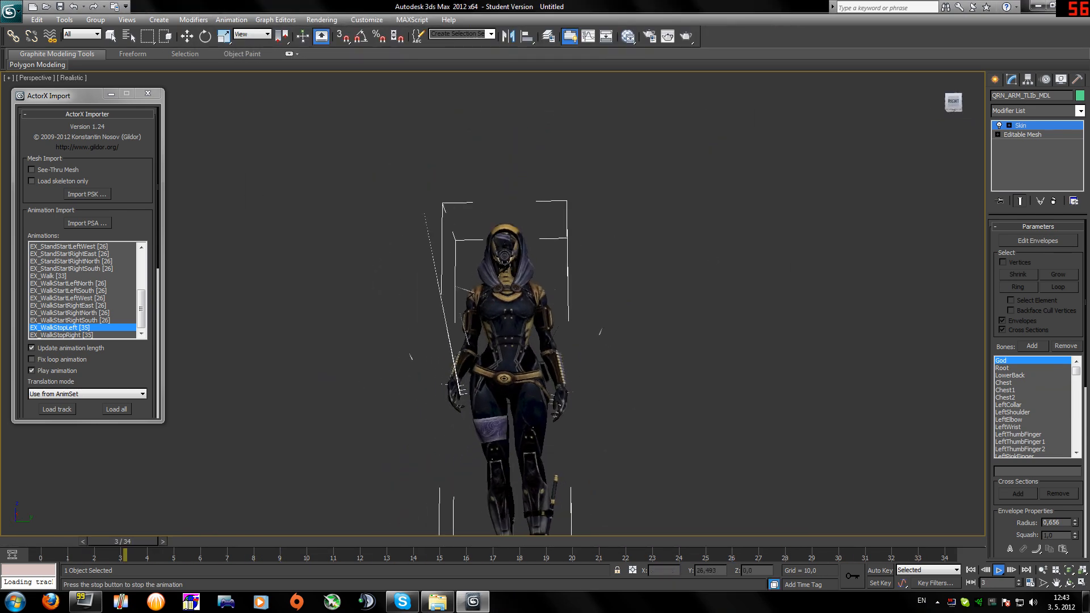
left_click_drag(953, 103, 924, 110)
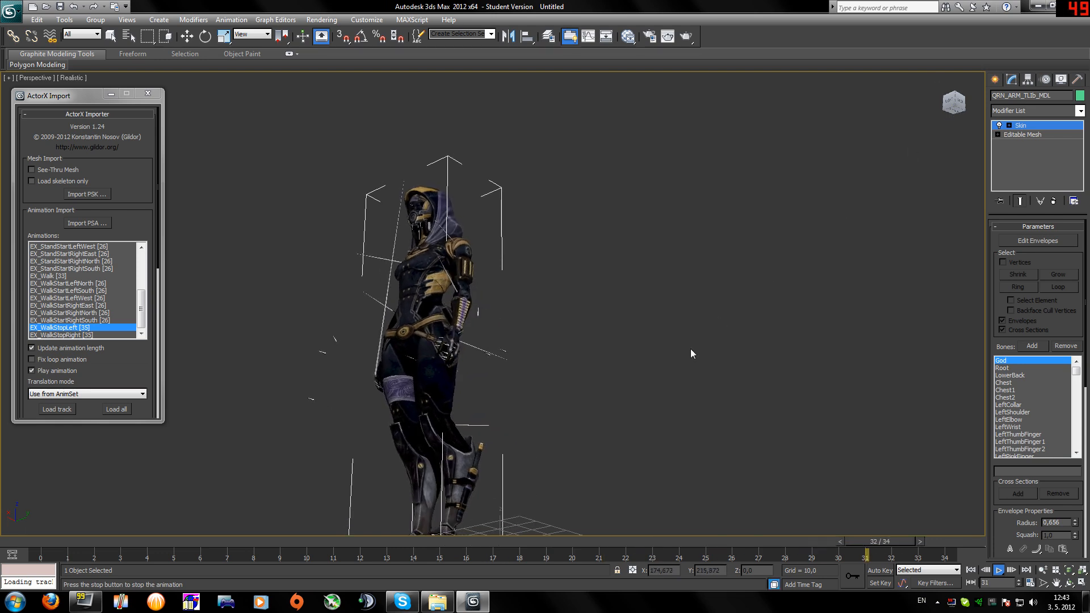
scroll(691, 353, "down", 3)
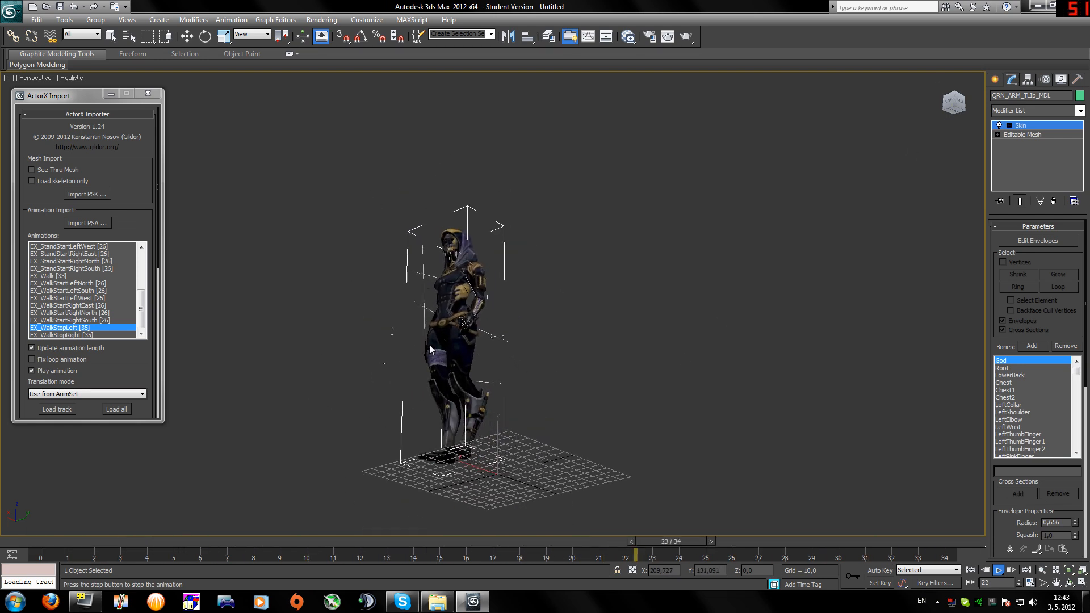